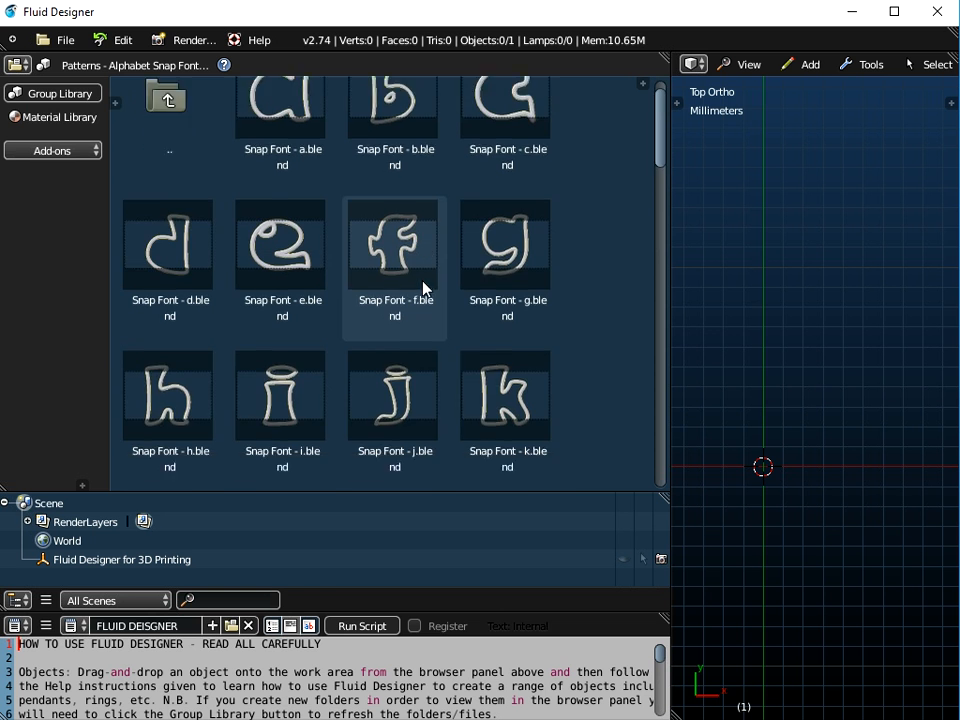
Step: Look through the Snap Font alphabet letters and switch the pattern library to the Patterns - Hearts category
scroll(424, 289, "down", 5)
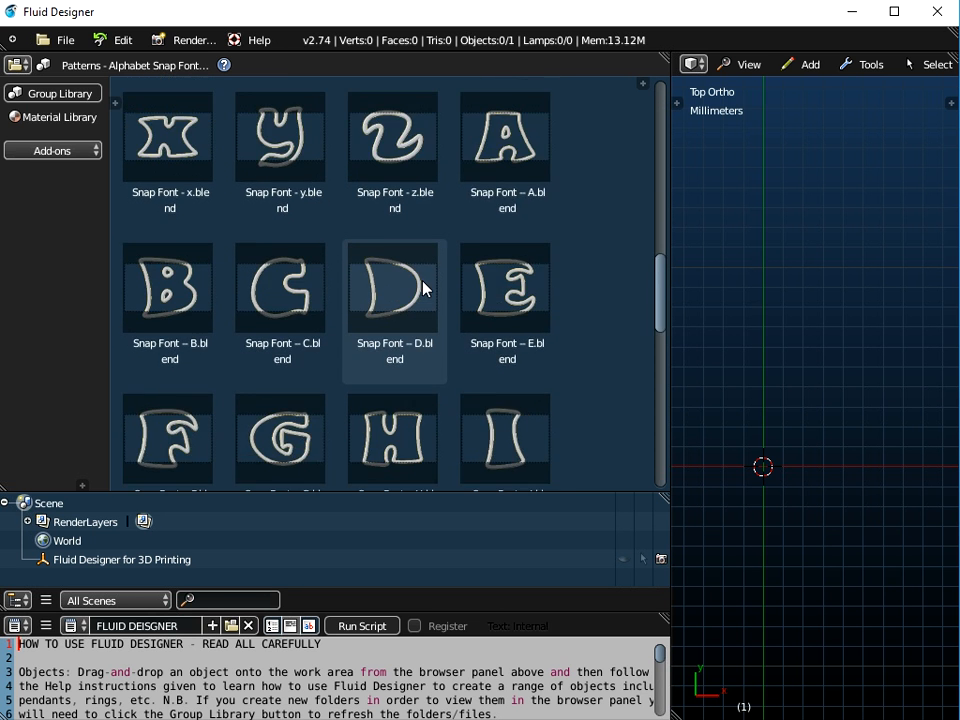
scroll(424, 287, "down", 4)
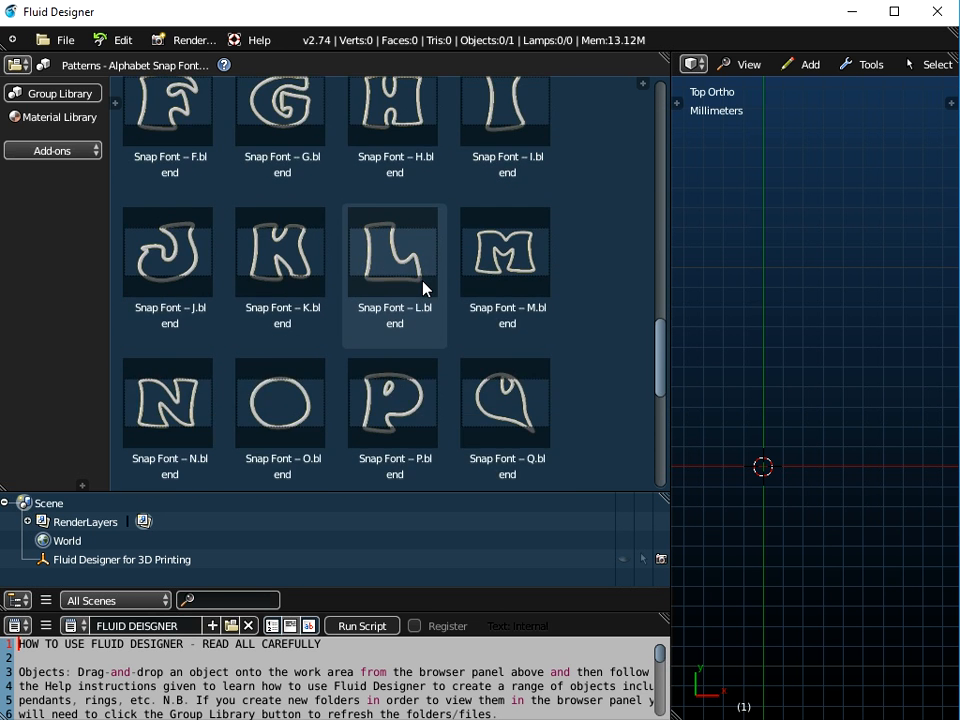
scroll(424, 287, "up", 1)
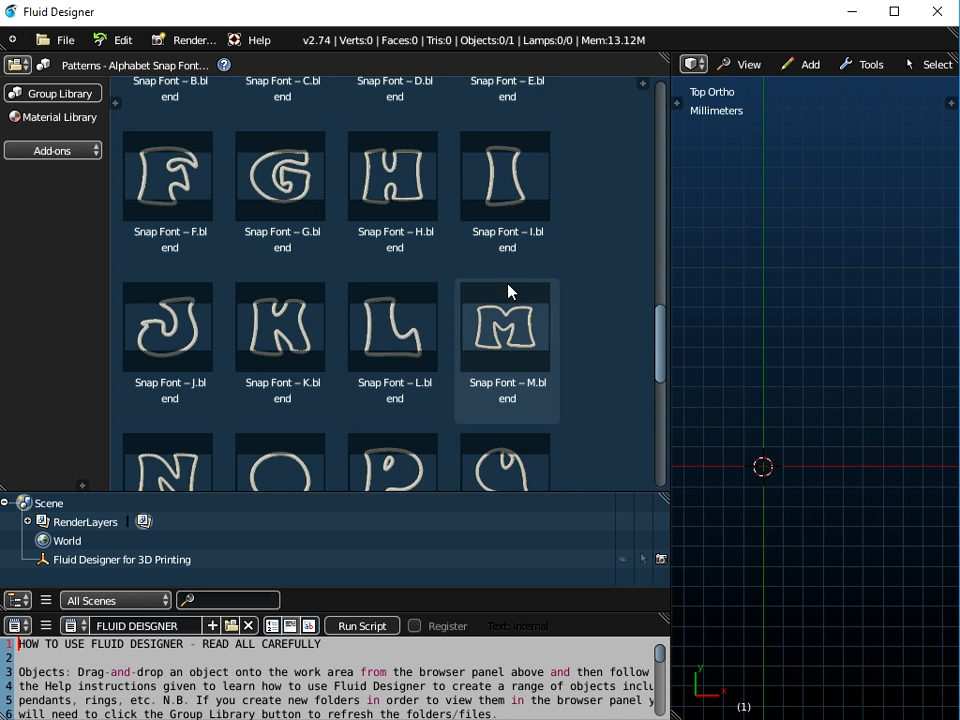
scroll(281, 252, "up", 2)
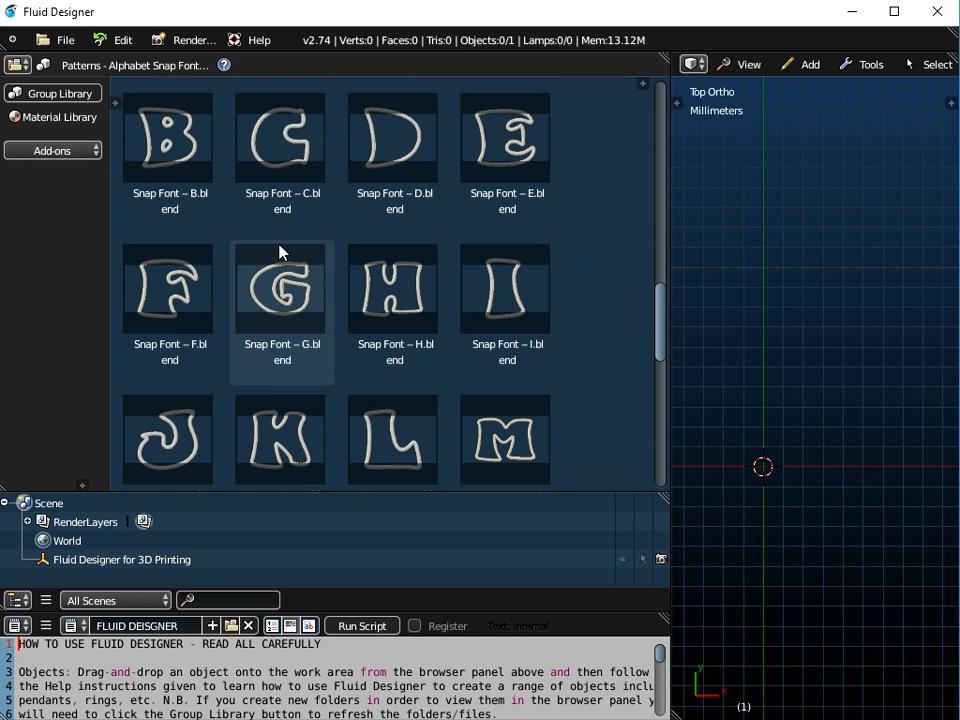
left_click(108, 68)
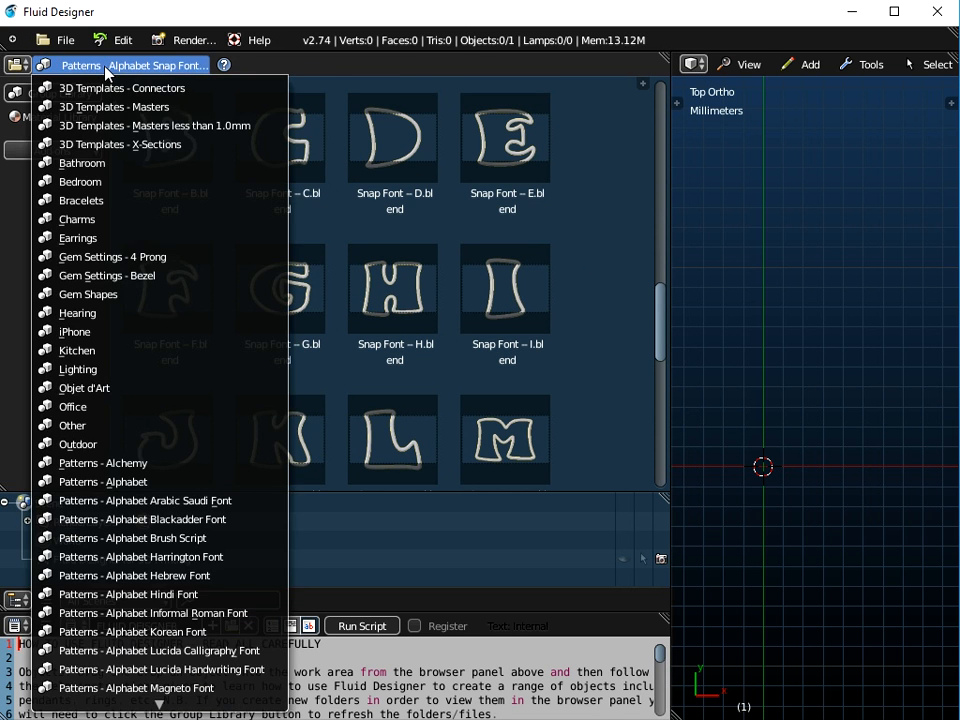
scroll(140, 685, "down", 8)
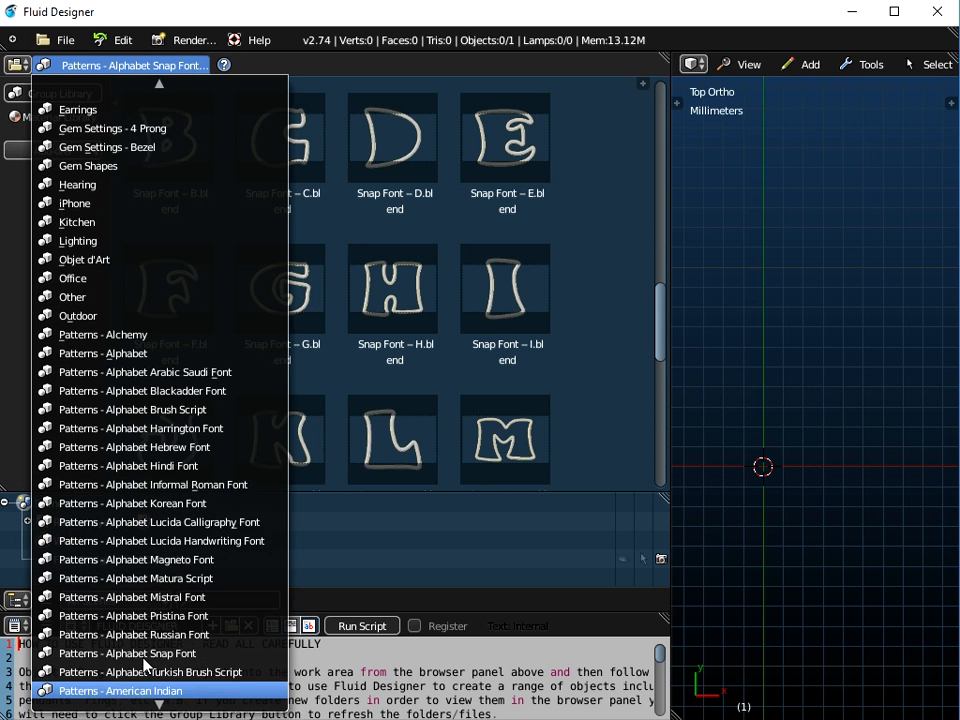
scroll(145, 665, "down", 8)
scroll(143, 567, "down", 17)
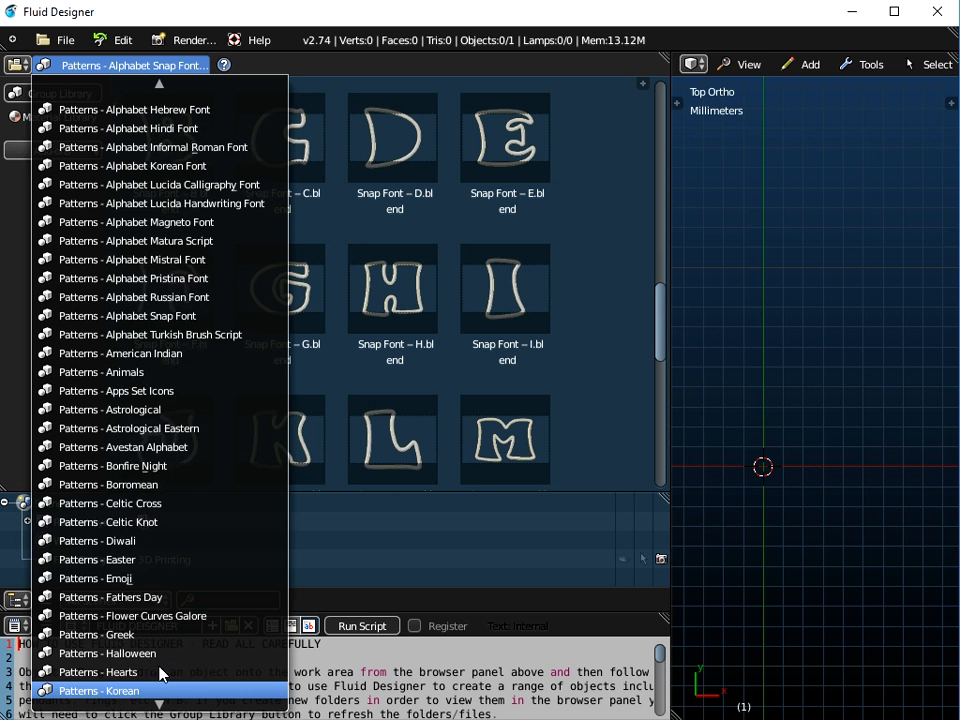
scroll(160, 675, "down", 3)
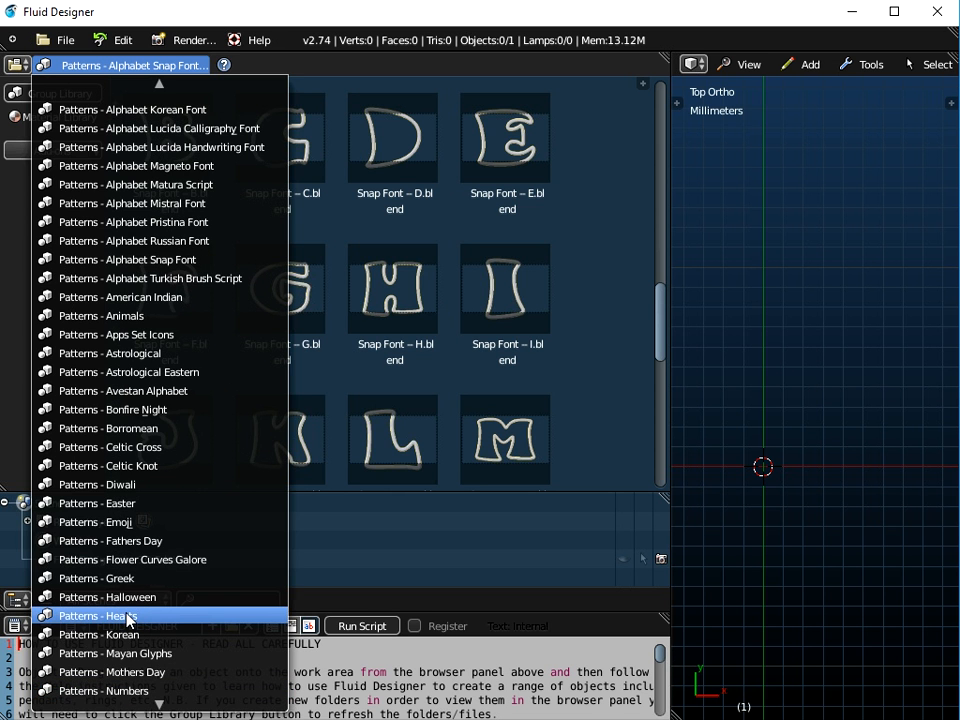
left_click(128, 619)
Step: Load the Heart (001) pattern from the hearts library into the 3D work area
scroll(396, 272, "up", 3)
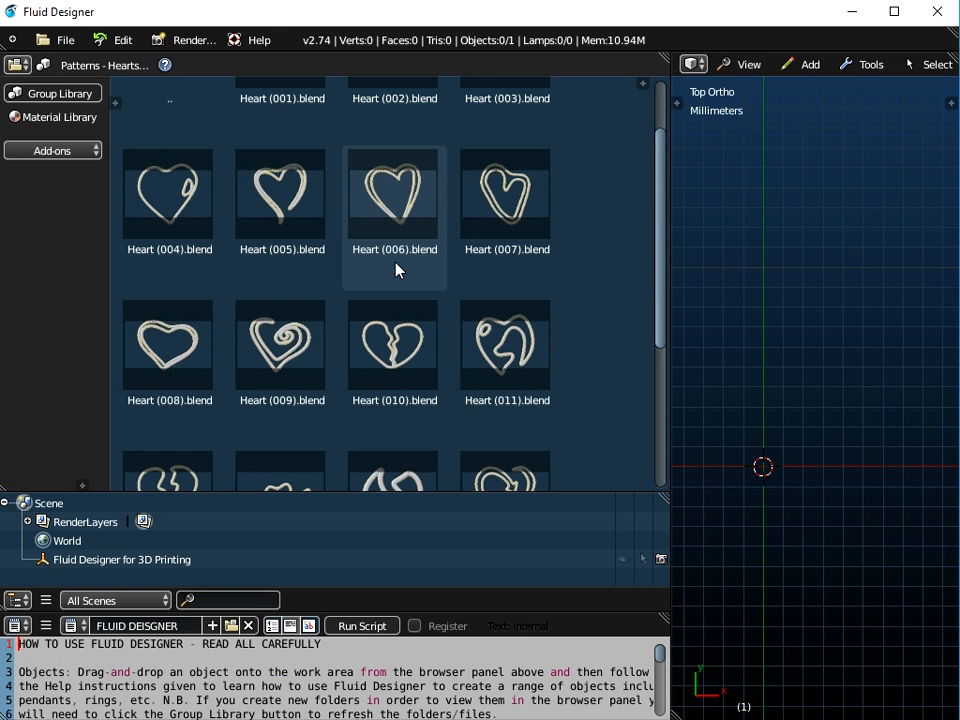
scroll(398, 270, "up", 2)
scroll(398, 270, "down", 6)
scroll(398, 270, "up", 3)
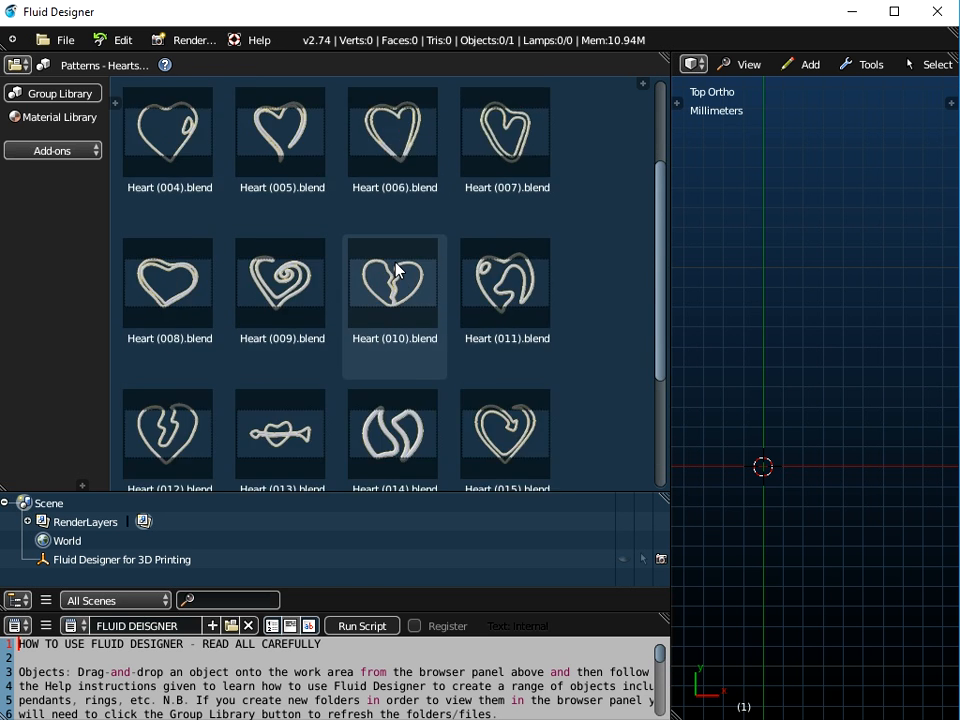
scroll(398, 271, "up", 2)
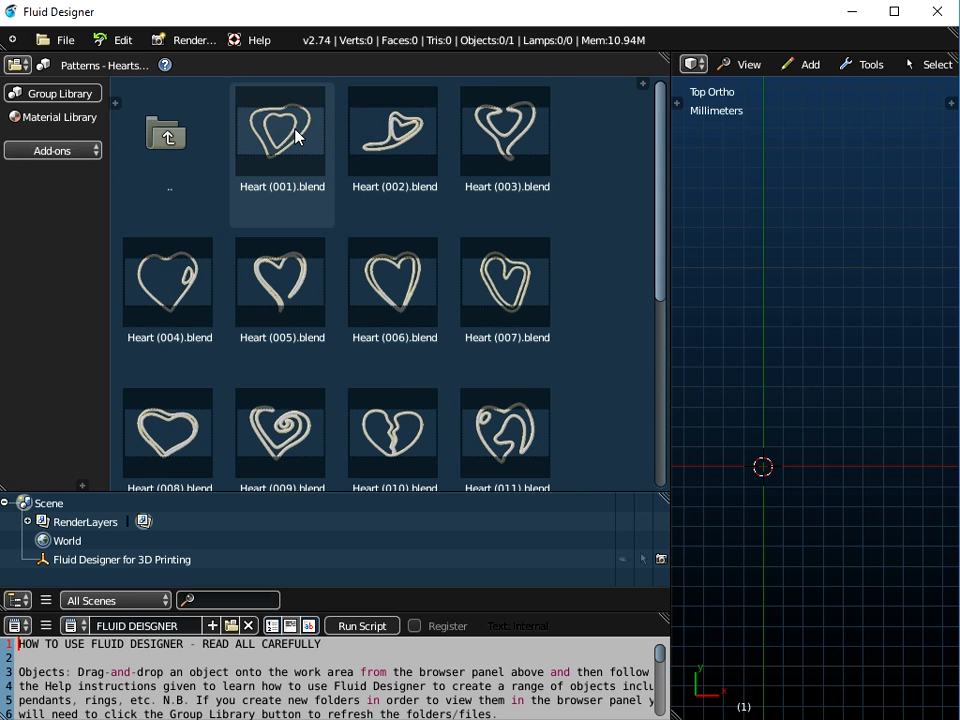
left_click_drag(294, 138, 542, 443)
Step: Examine the heart from an angle and check its X, Y and Z dimensions
scroll(532, 403, "down", 1)
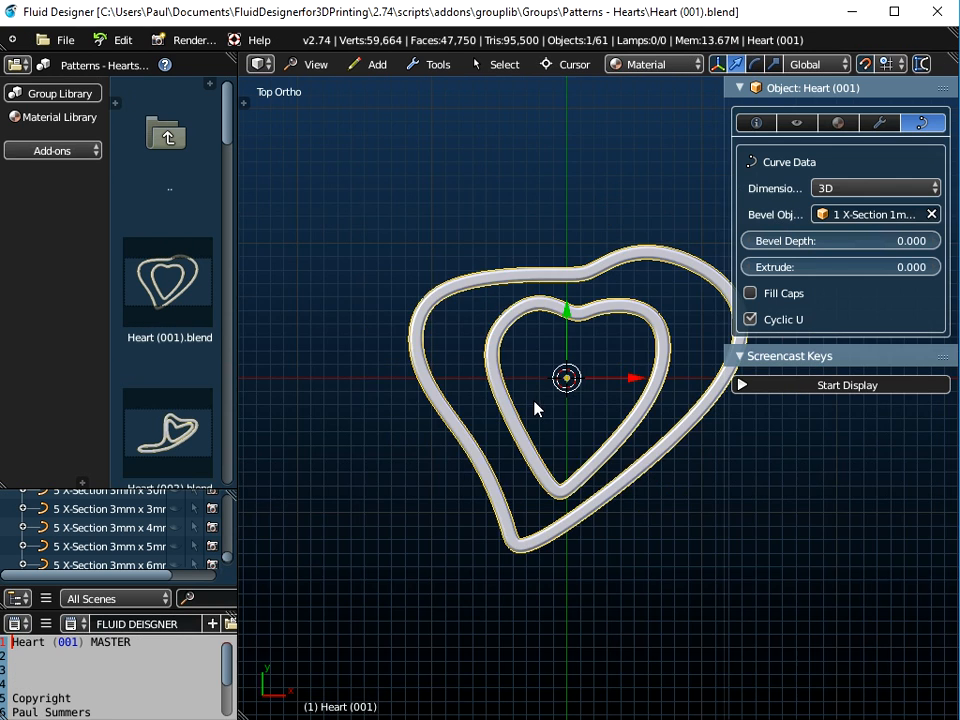
middle_click_drag(592, 458, 626, 378)
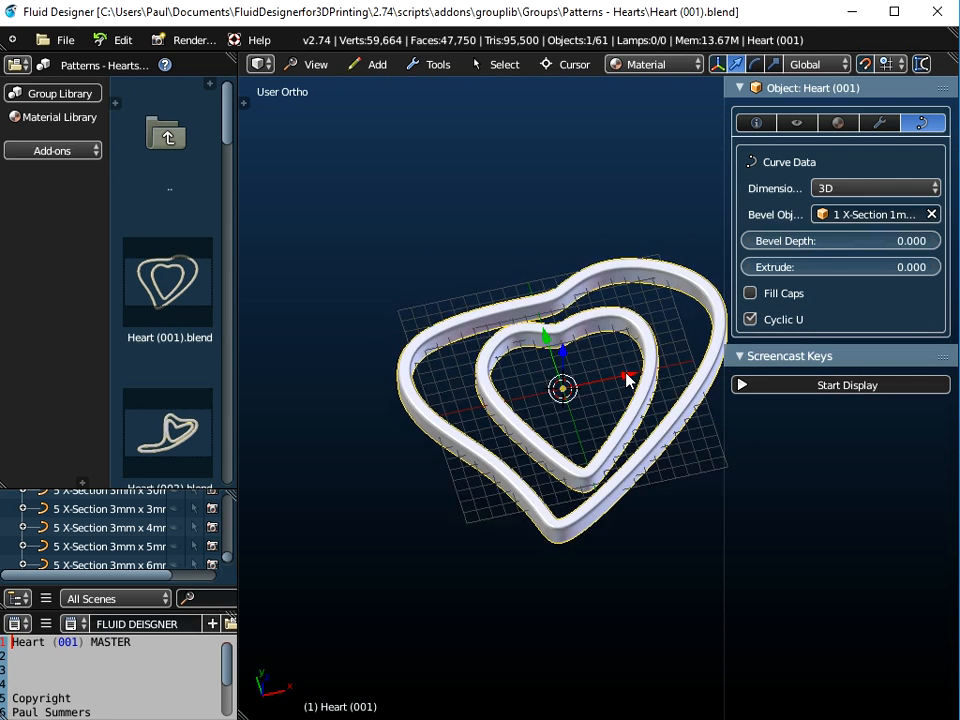
left_click(758, 121)
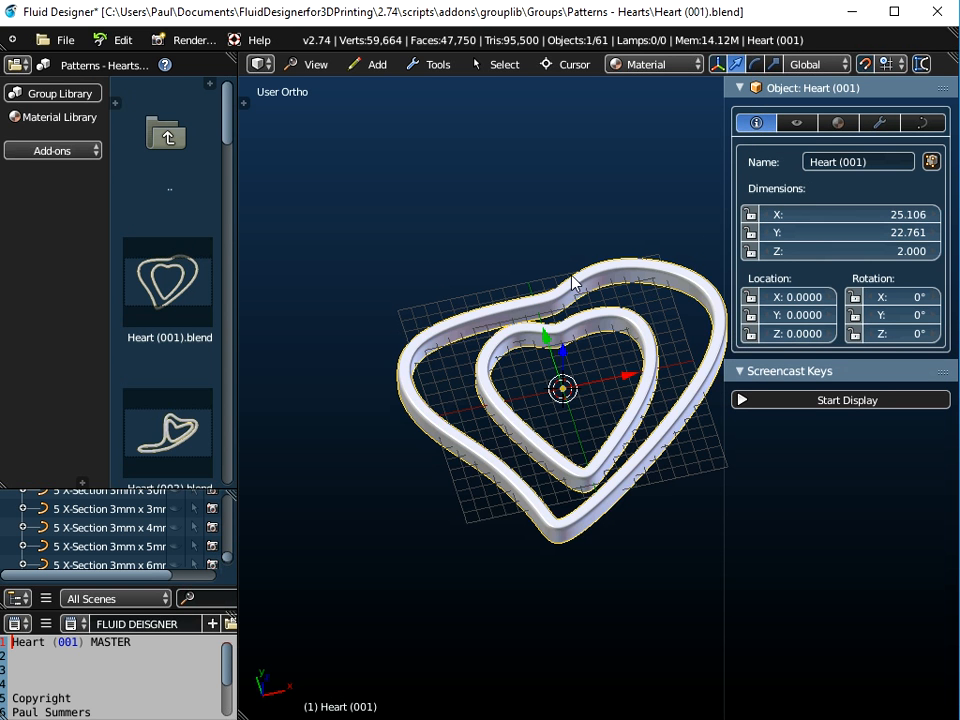
mouse_move(618, 482)
middle_mouse_down()
mouse_move(641, 444)
mouse_move(624, 499)
middle_mouse_up()
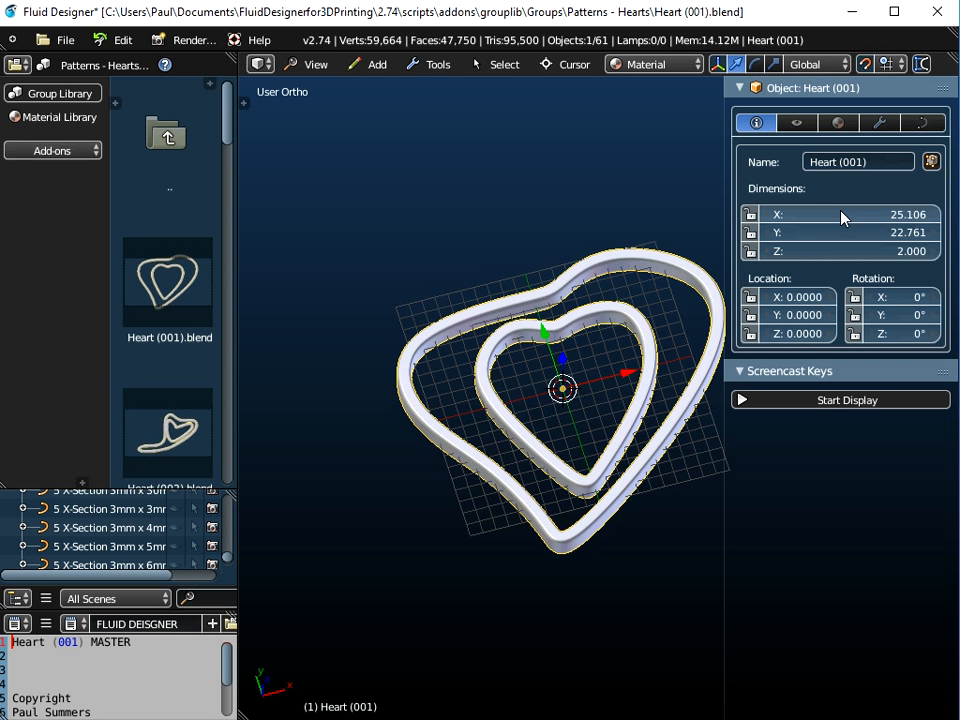
middle_click_drag(572, 450, 558, 487)
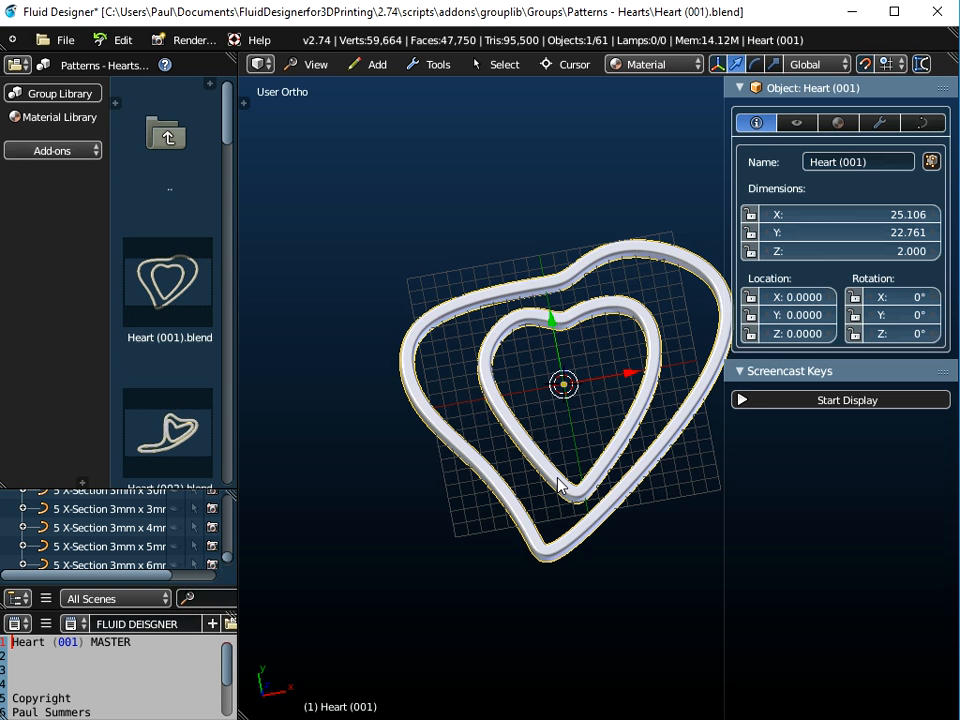
Step: Change the heart curve's bevel object to the 1 X-Section 1mm x 3mm profile
left_click(936, 123)
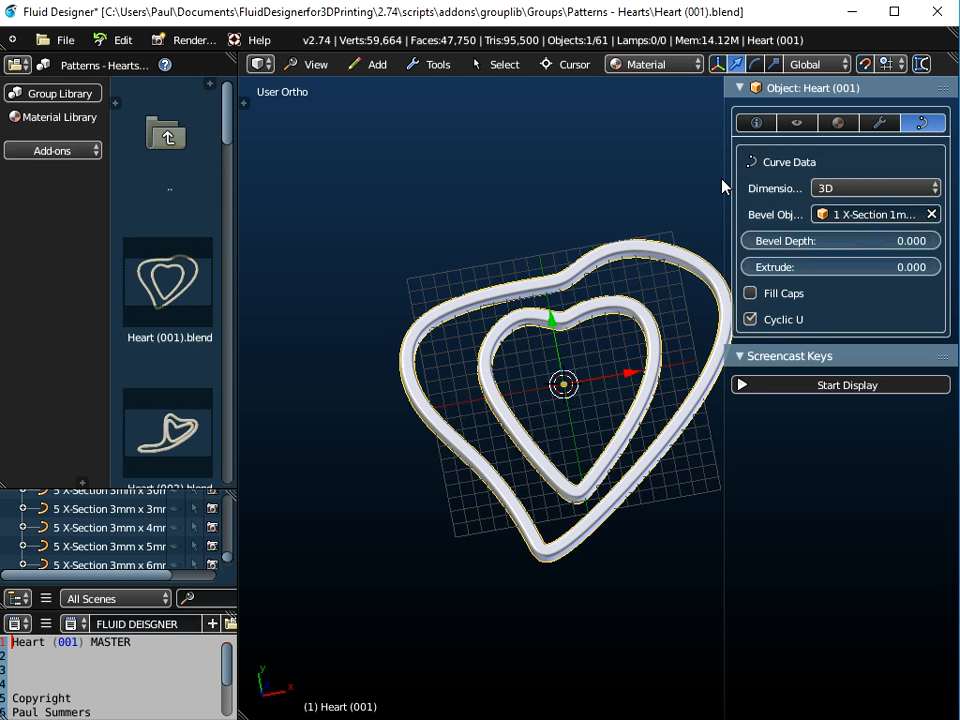
left_click_drag(727, 178, 636, 179)
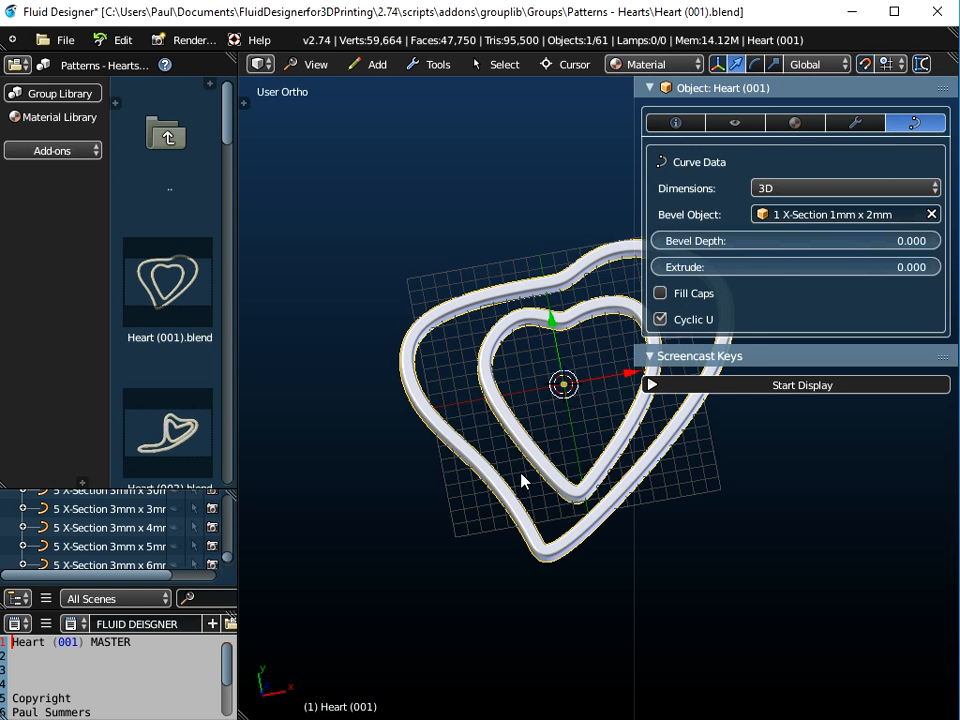
middle_click_drag(520, 477, 522, 392)
left_click(841, 215)
left_click(838, 373)
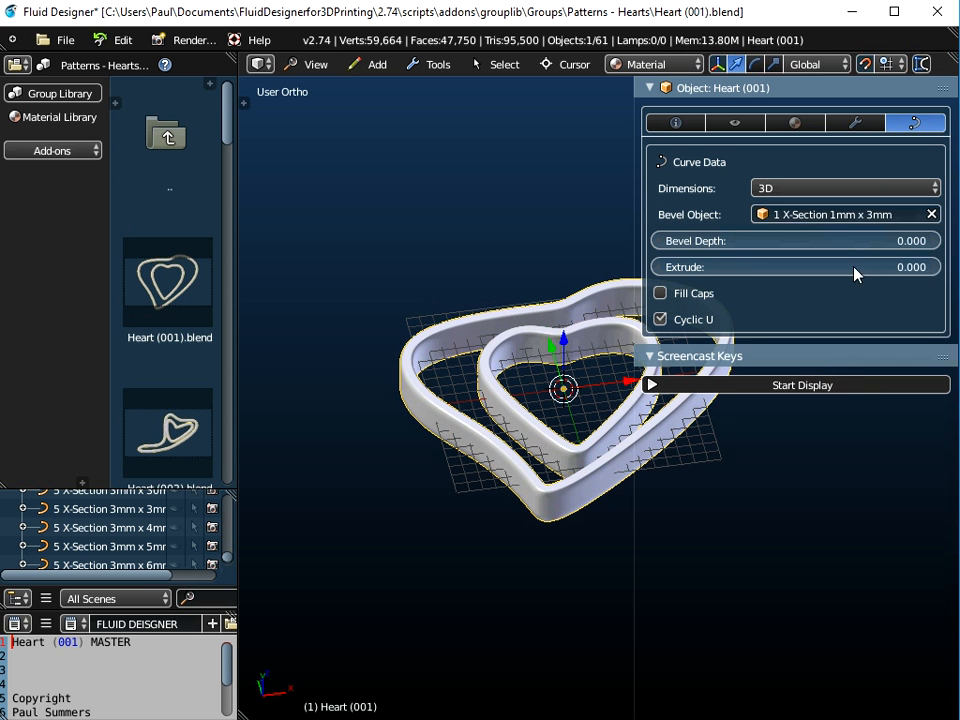
Step: Change the heart curve's bevel object to the 1 X-Section 1mm x 4mm profile
left_click(779, 215)
left_click(838, 391)
middle_click_drag(563, 426, 563, 400)
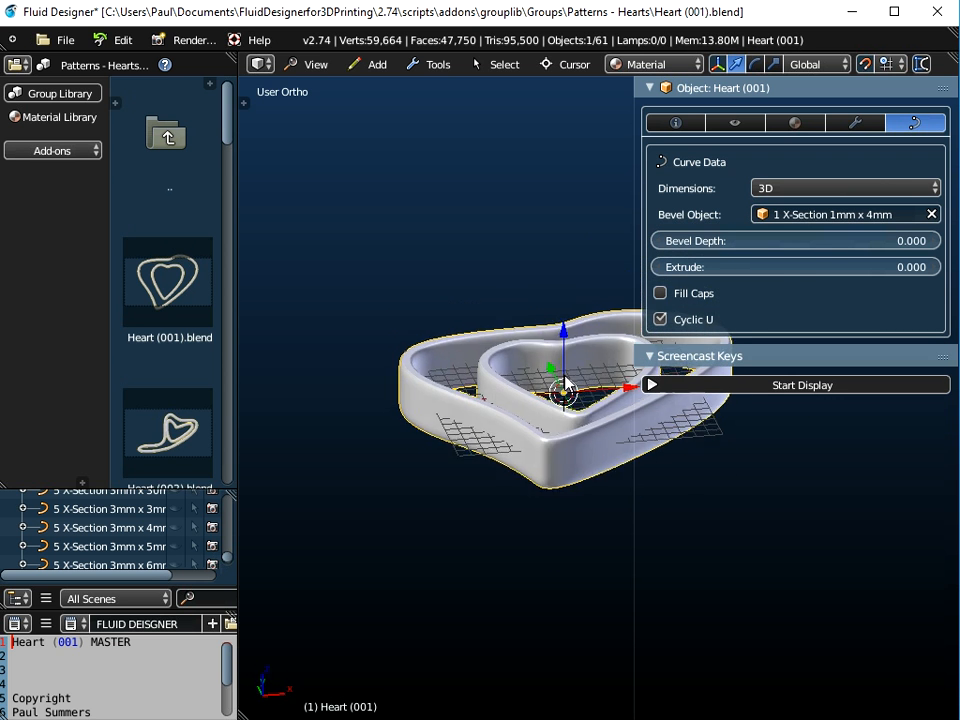
Step: Set the heart curve's bevel object back to the 1 X-Section 1mm x 2mm profile
left_click(831, 213)
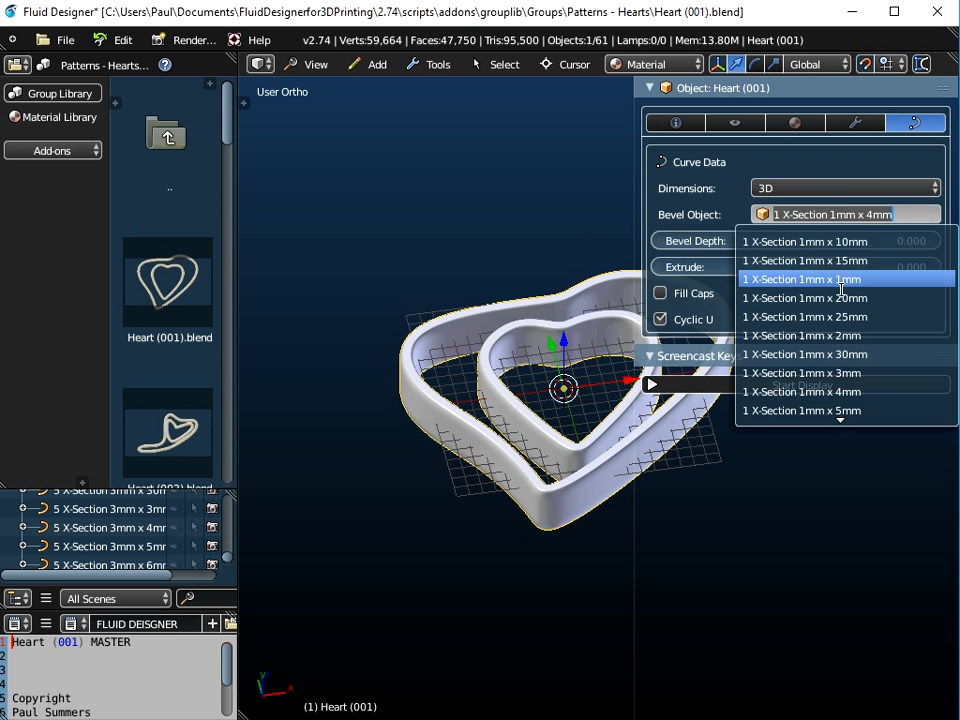
left_click(800, 335)
middle_click_drag(557, 375, 565, 430)
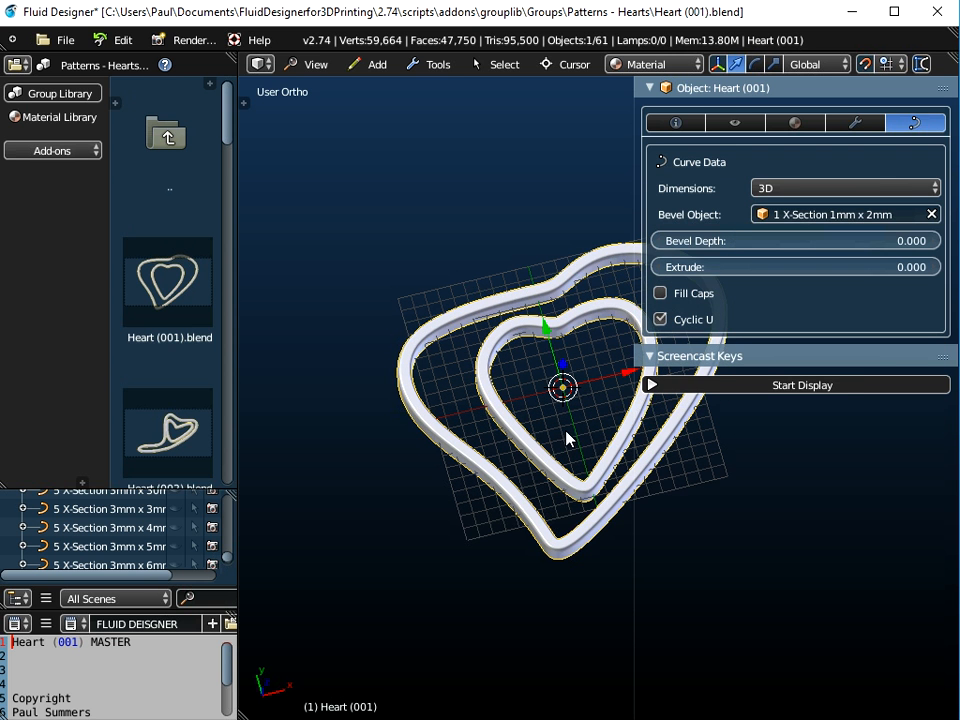
Step: Narrow the object properties area so the whole heart is uncovered, and switch the 3D view to Top
left_click_drag(636, 419, 756, 403)
middle_click_drag(620, 467, 596, 407)
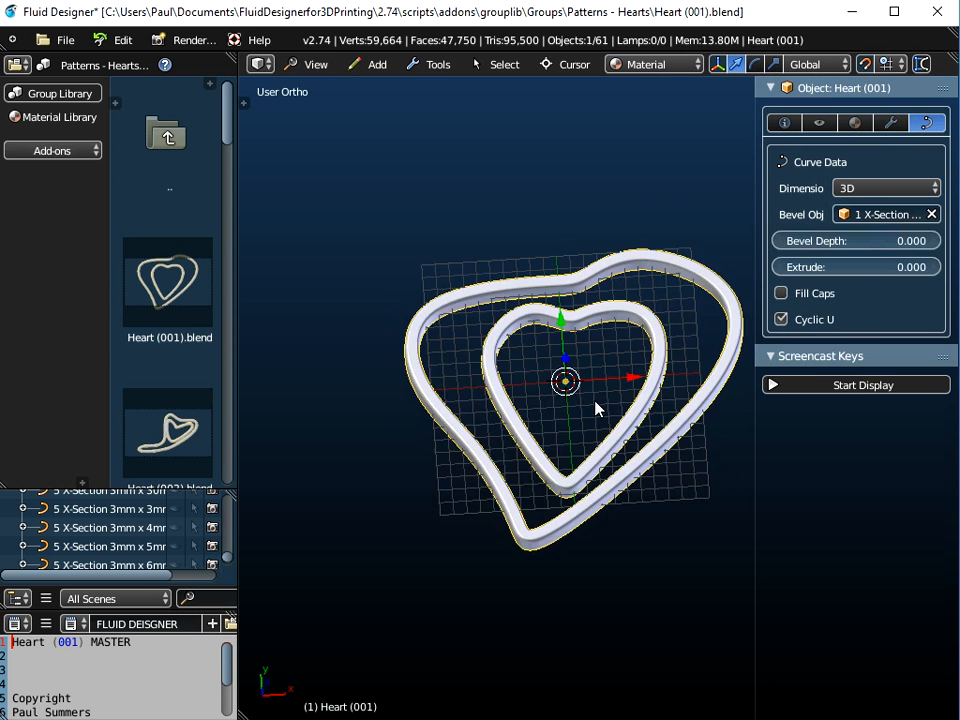
left_click(317, 64)
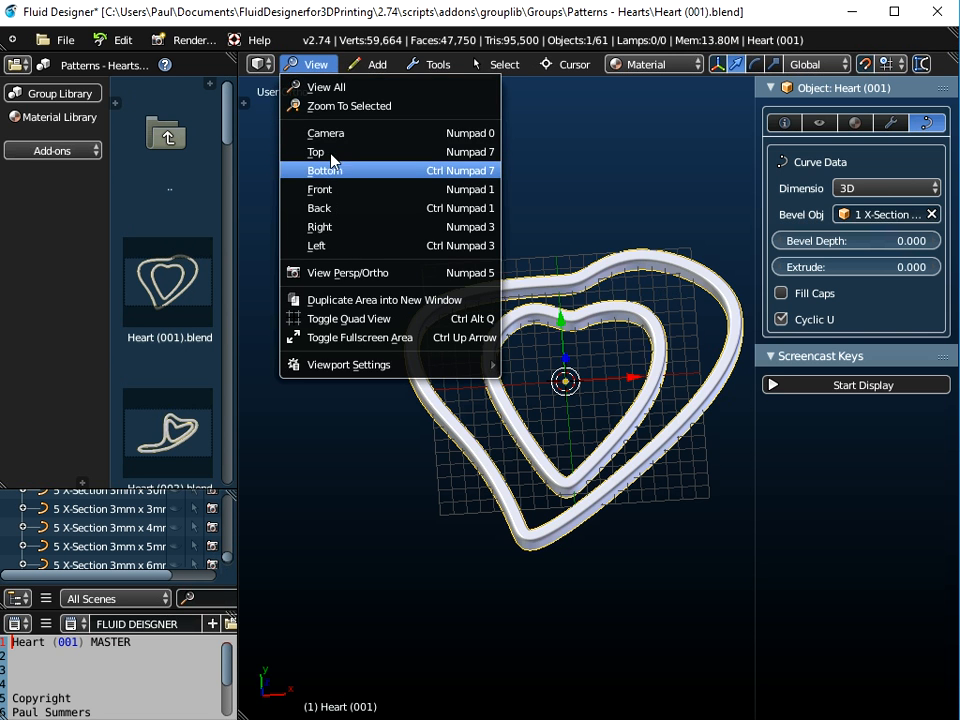
left_click(330, 153)
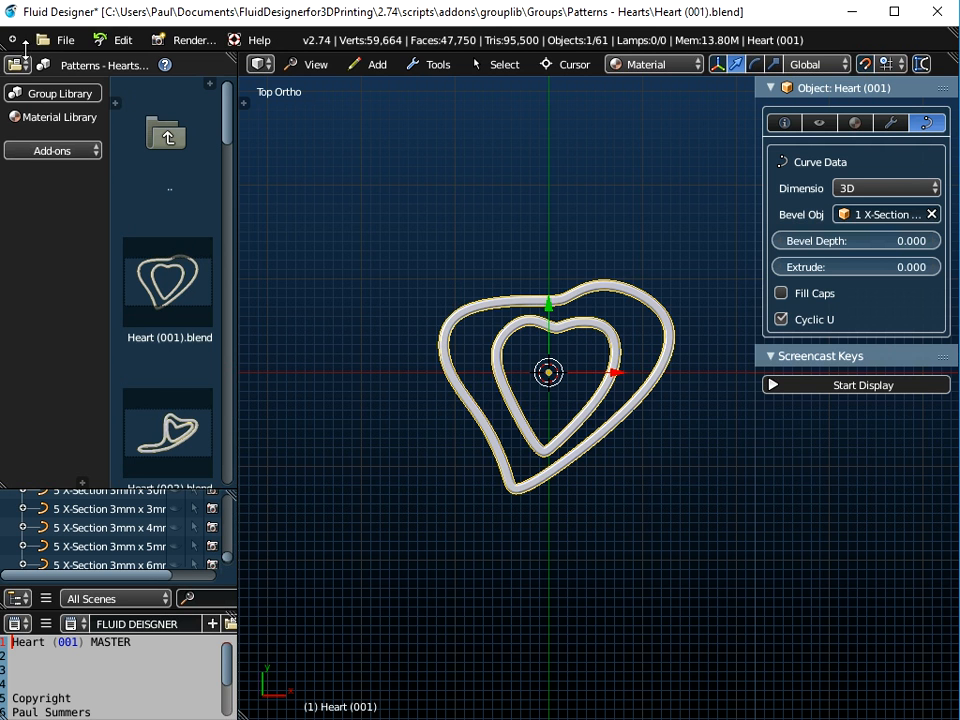
Step: Append the object Snap Font – A from Snap Font – A.blend in the Patterns - Alphabet Snap Font folder
left_click(67, 42)
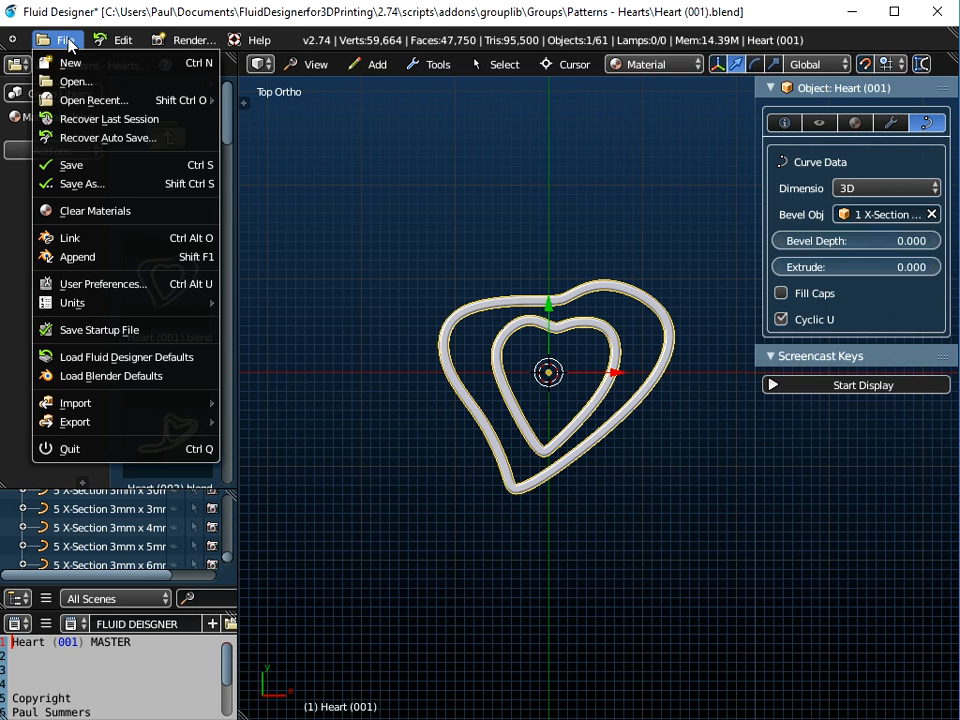
left_click(73, 266)
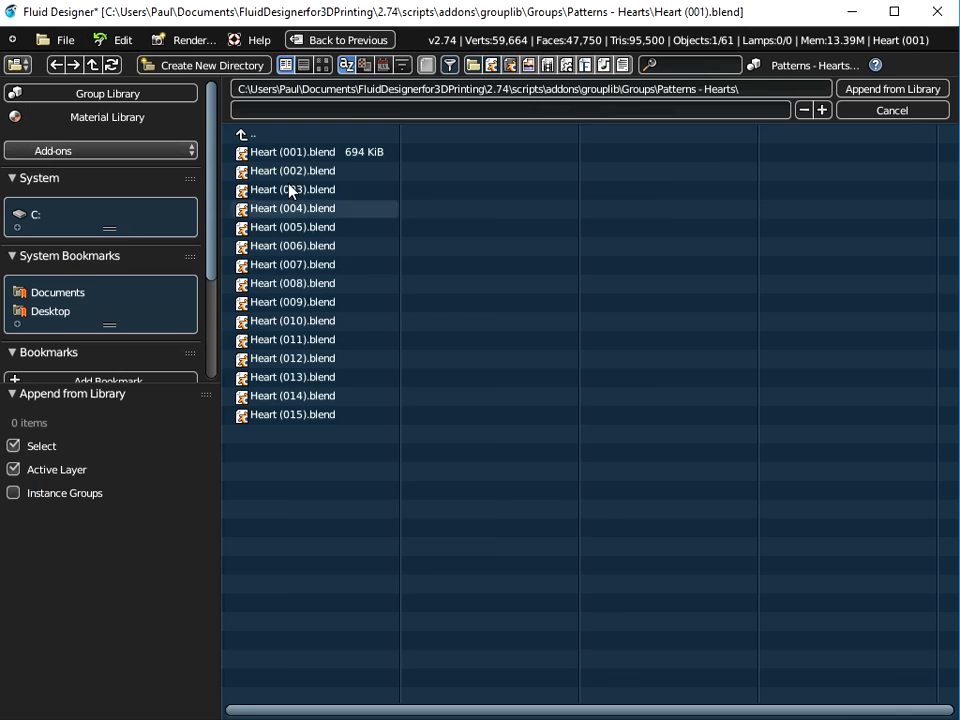
left_click(248, 136)
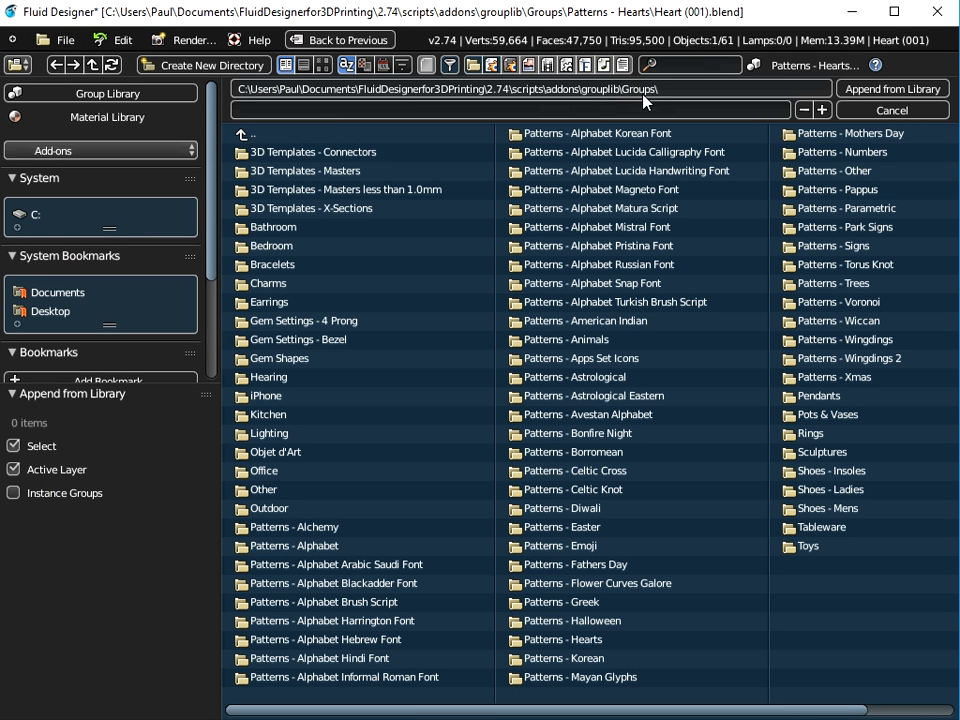
left_click(607, 285)
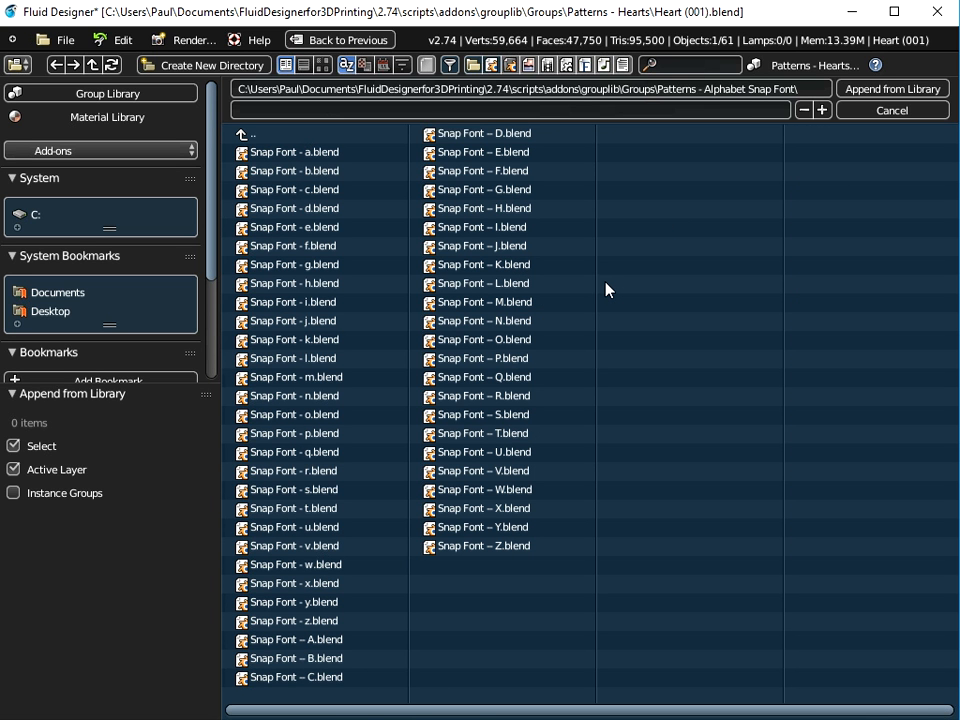
left_click(327, 648)
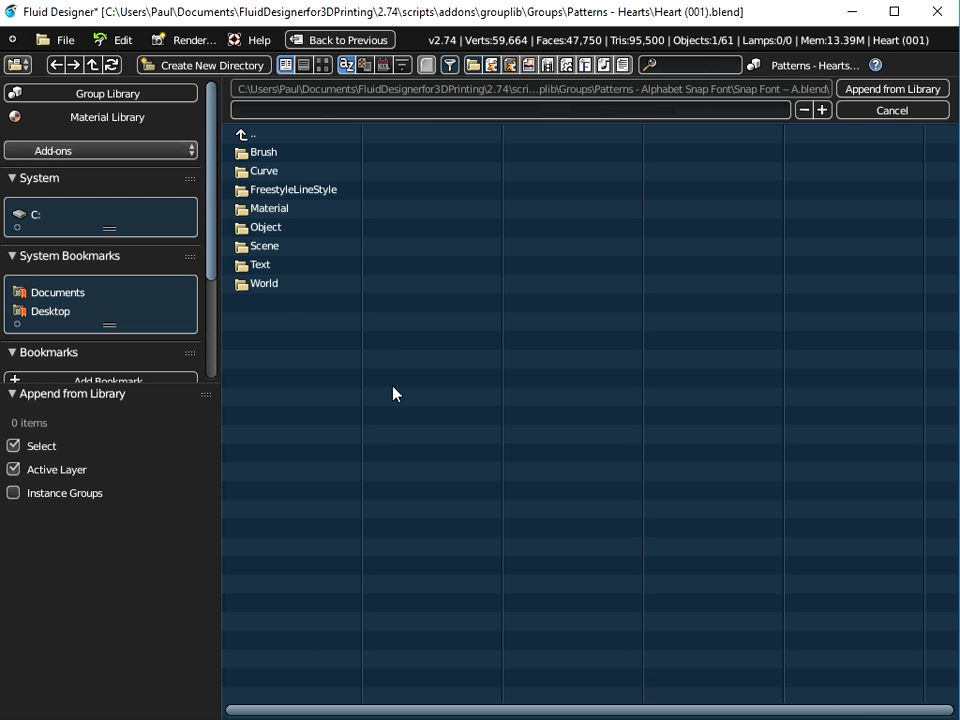
left_click(250, 230)
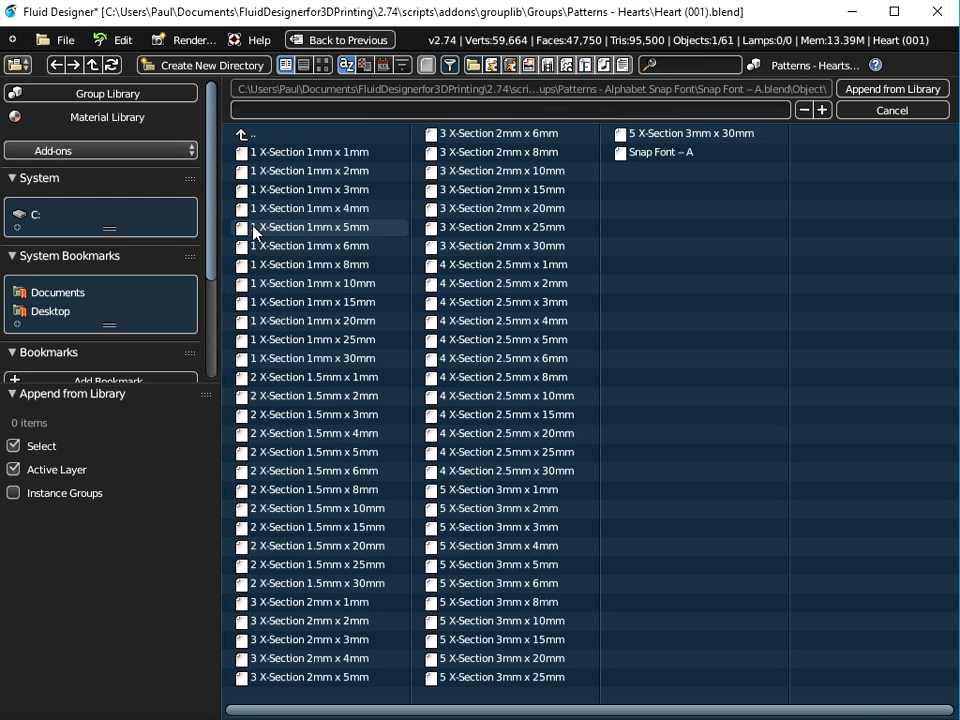
left_click(630, 152)
left_click(898, 89)
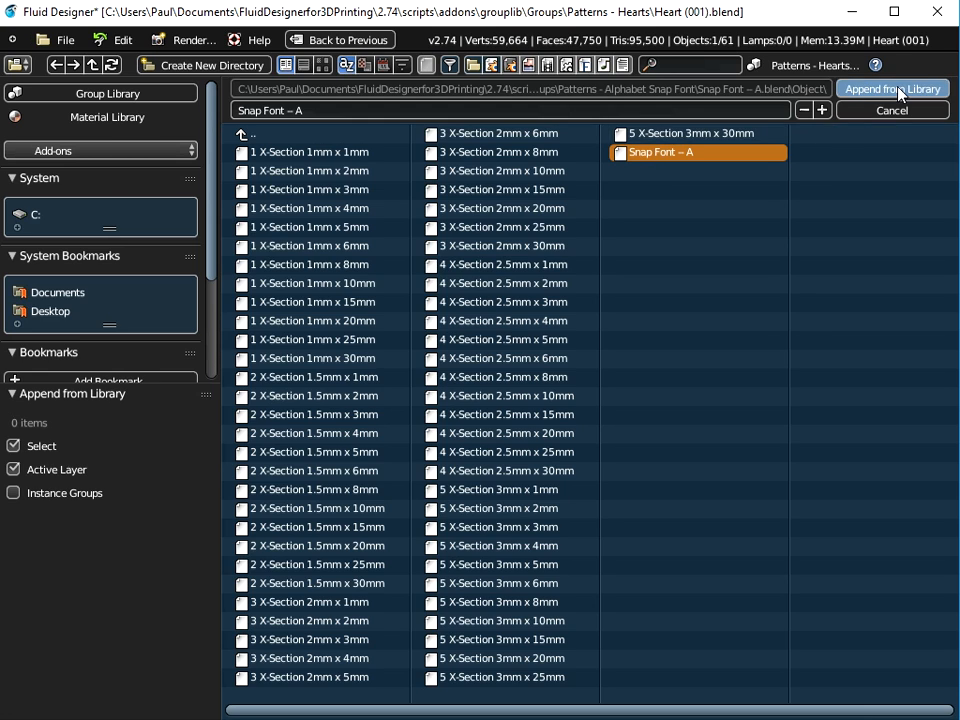
Step: Move the letter A in the negative X direction until it stands clear beside the heart
scroll(628, 375, "up", 1)
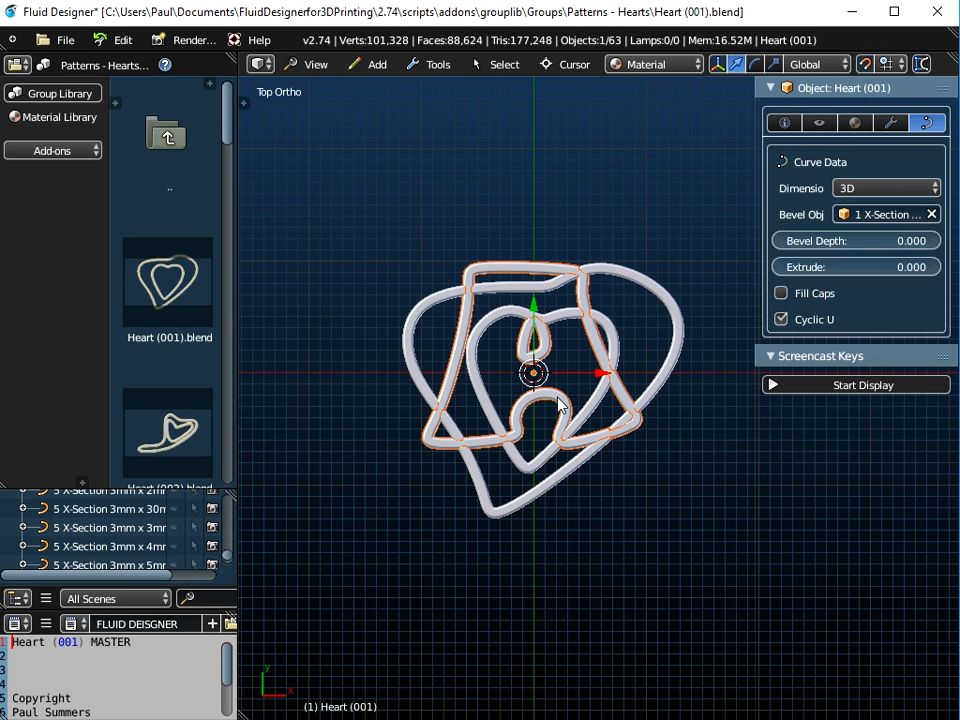
right_click(558, 404)
scroll(556, 398, "down", 1)
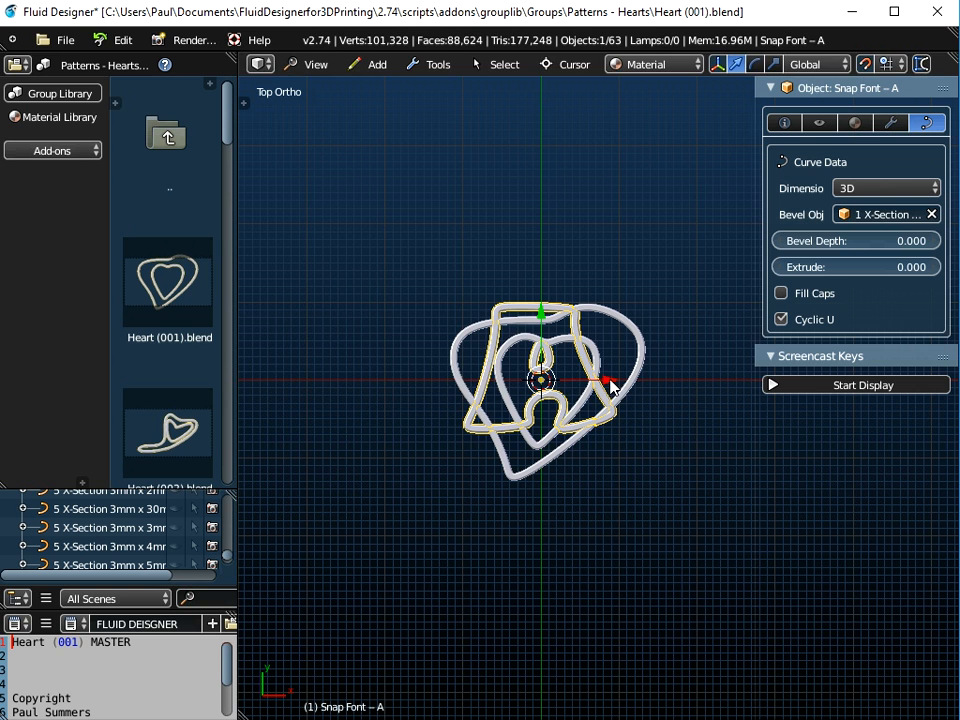
key("g")
left_click(407, 376)
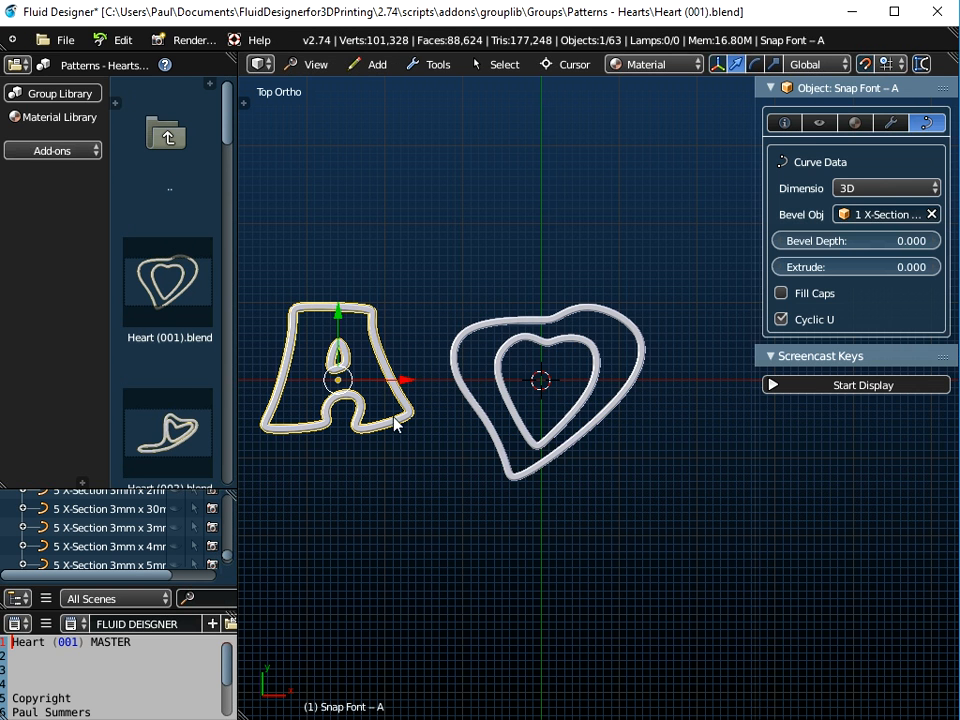
Step: Append the object Snap Font – L from Snap Font – L.blend in the Patterns - Alphabet Snap Font folder
left_click(68, 42)
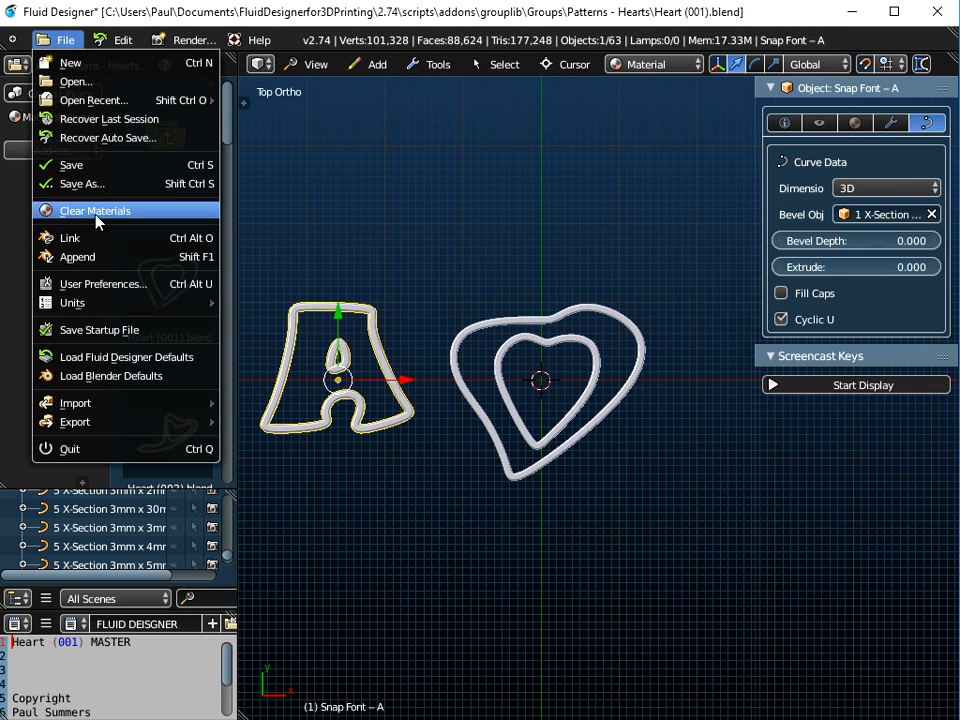
left_click(94, 257)
left_click(244, 135)
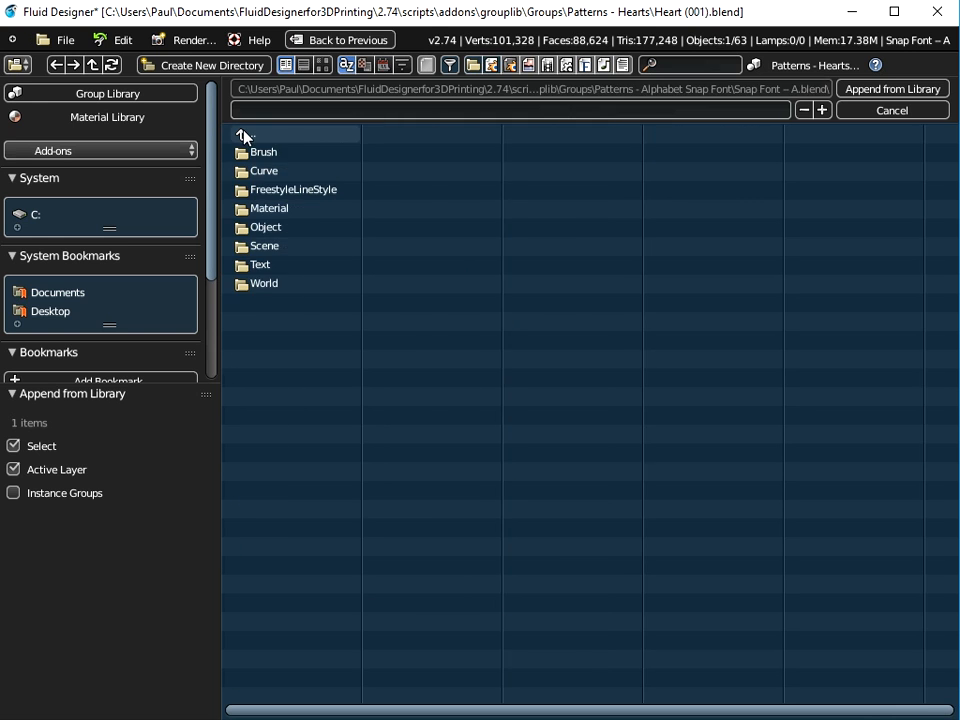
left_click(244, 135)
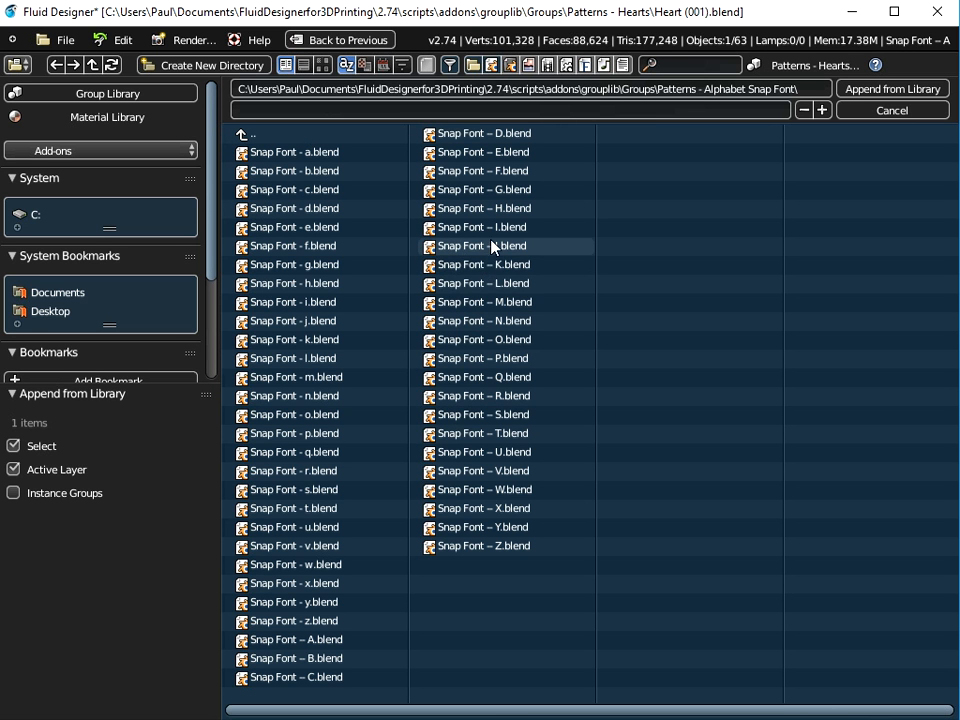
left_click(487, 287)
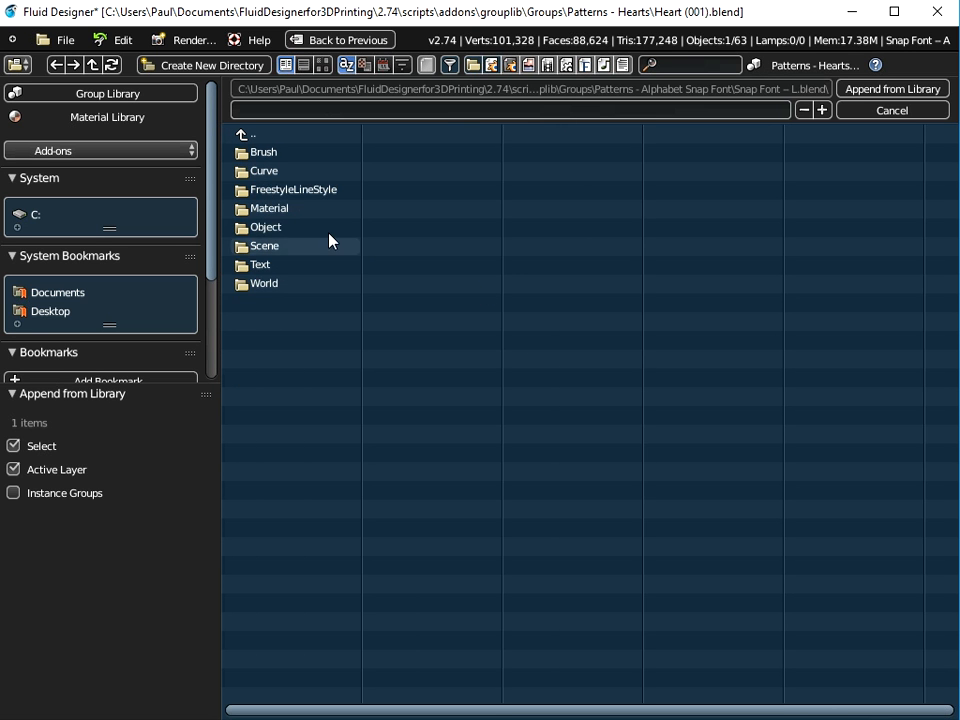
left_click(275, 228)
left_click(657, 157)
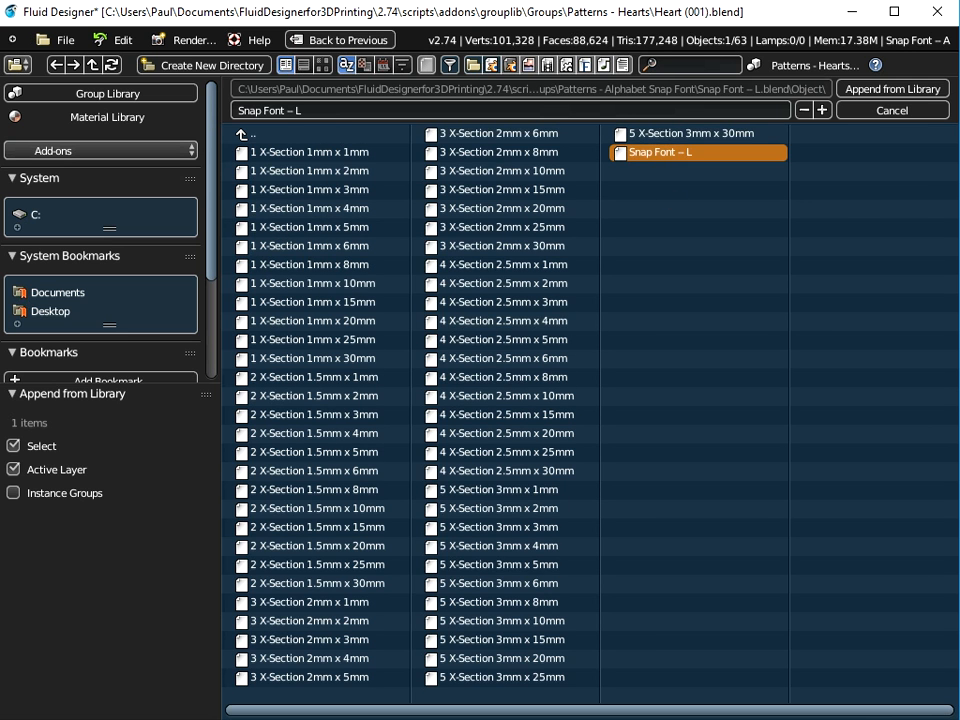
left_click(924, 90)
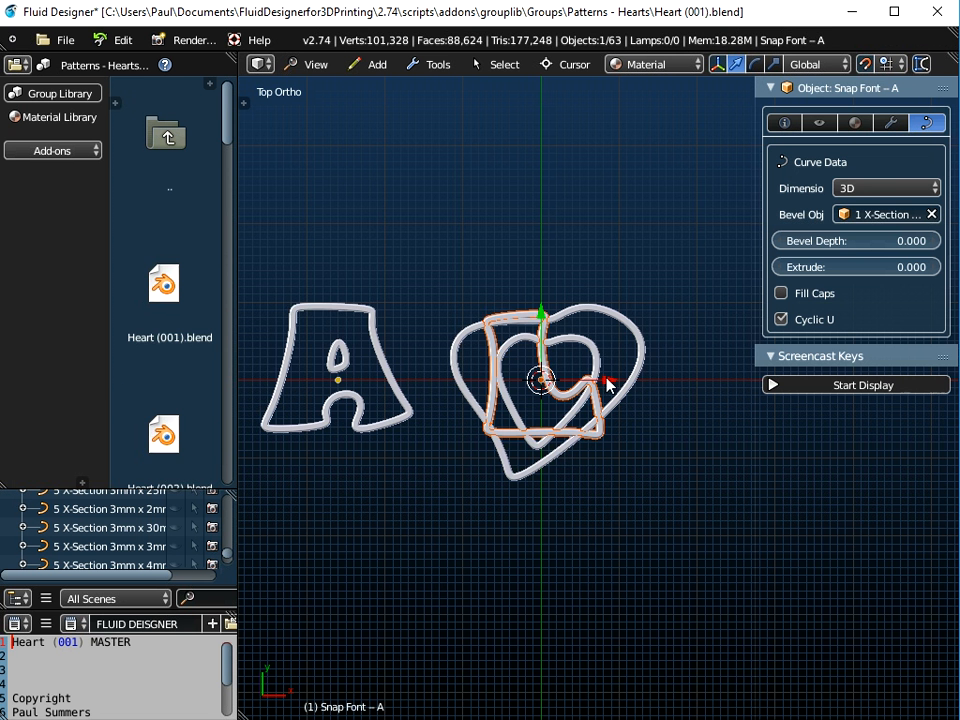
Step: Move the letter L off the heart along Y and X so it sits directly below the letter A
right_click(522, 430)
left_click_drag(545, 343, 572, 437)
left_click_drag(615, 505, 407, 505)
scroll(405, 502, "down", 4)
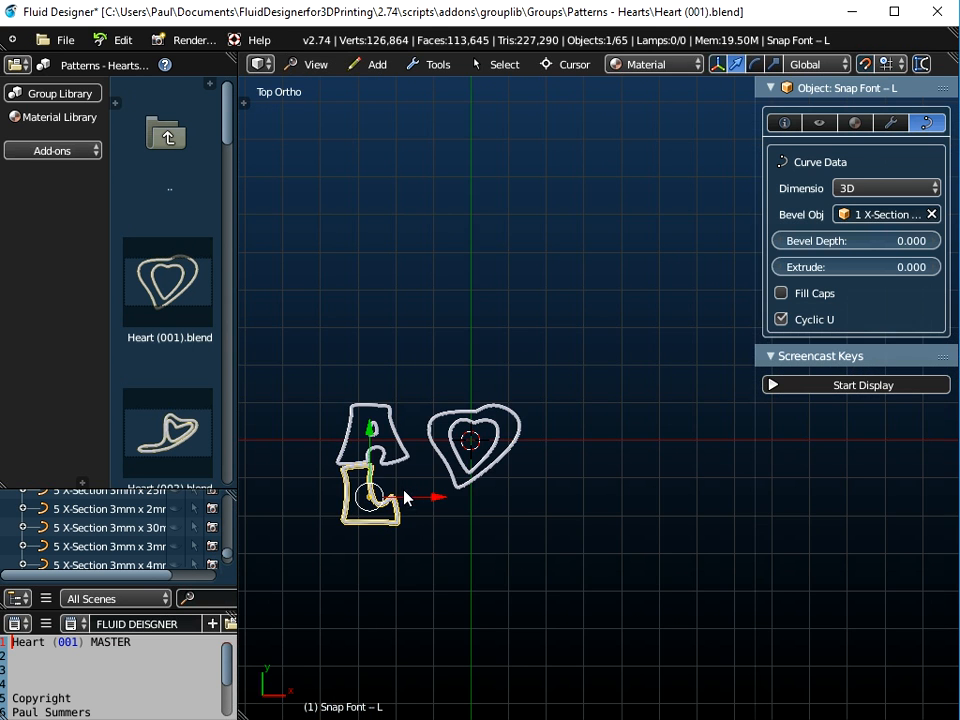
Step: Duplicate the letter A and place the copy straight down in Y, directly below the letter L
scroll(400, 492, "up", 2)
right_click(395, 453)
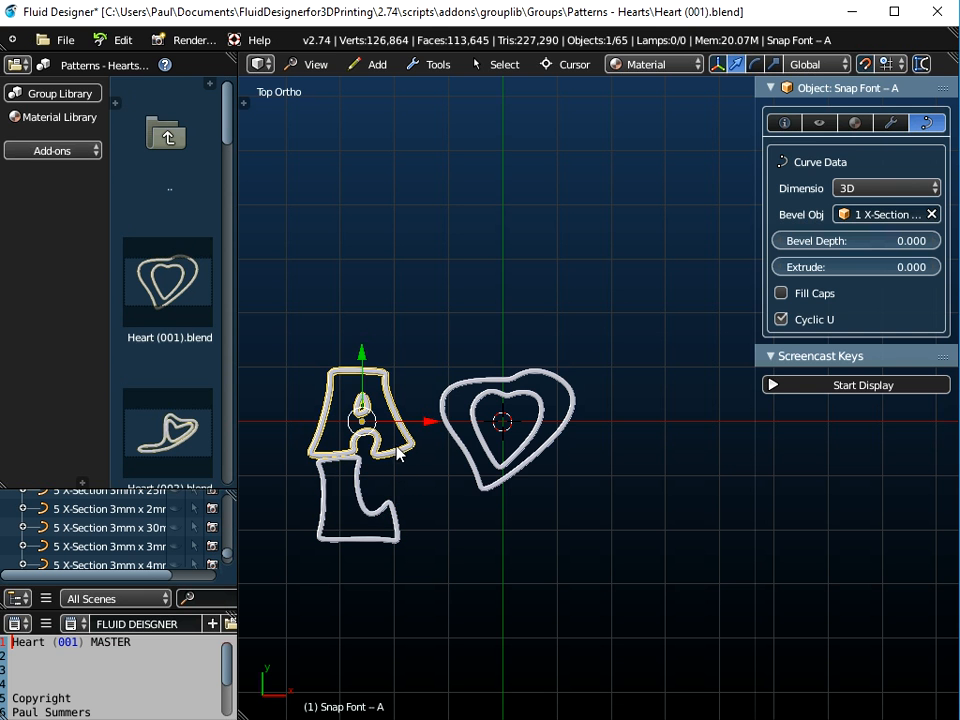
left_click(434, 64)
mouse_move(500, 87)
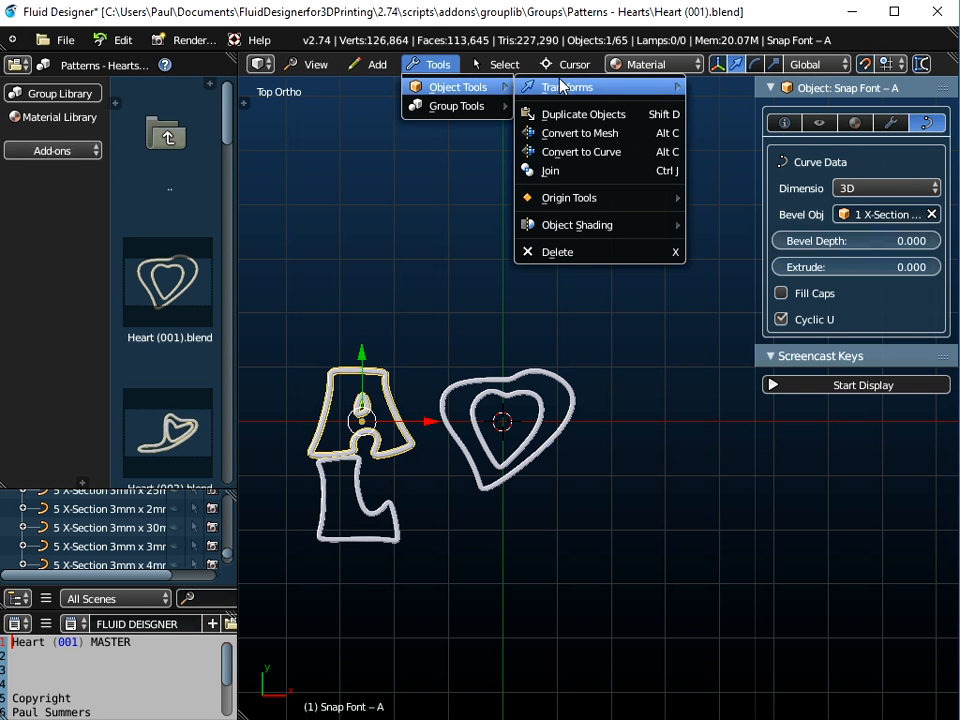
left_click(568, 114)
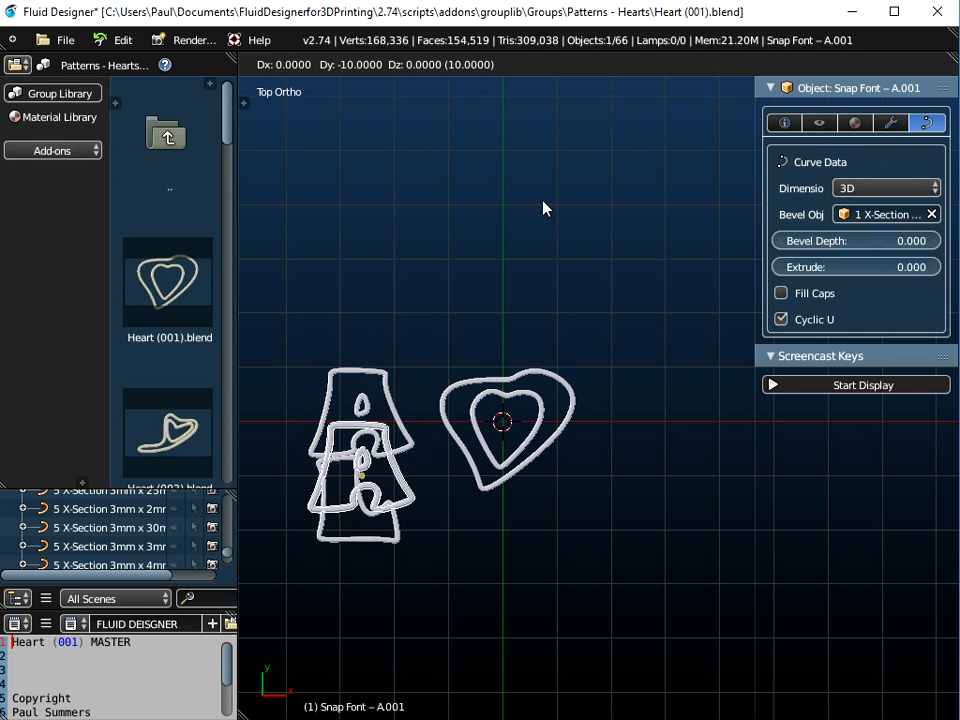
left_click(543, 274)
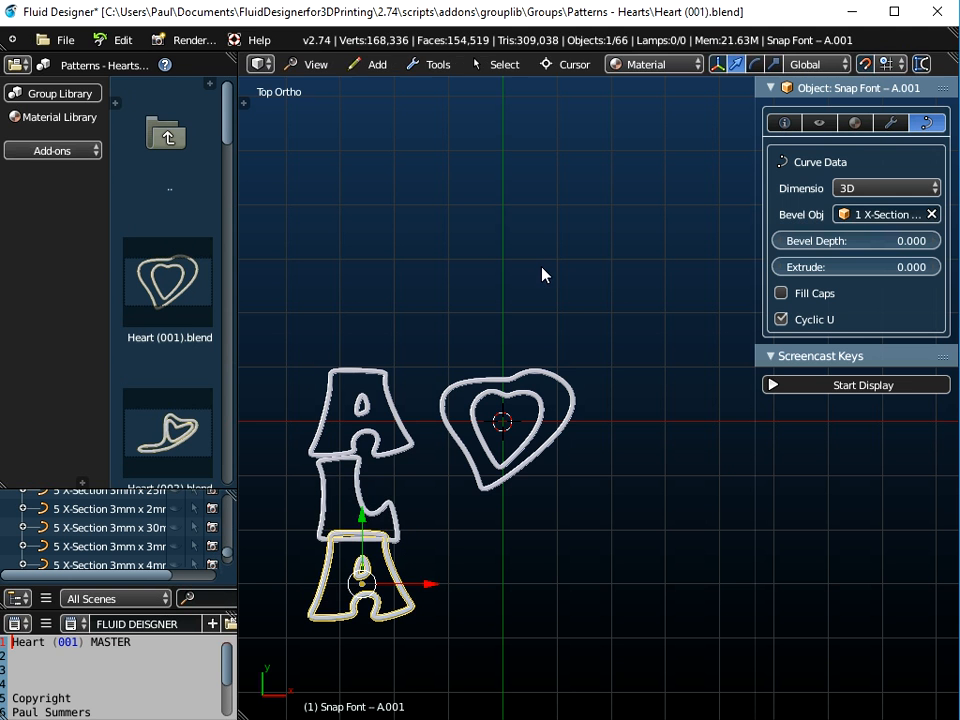
Step: Append the object Snap Font – N from Snap Font – N.blend in the Patterns - Alphabet Snap Font folder
left_click(60, 40)
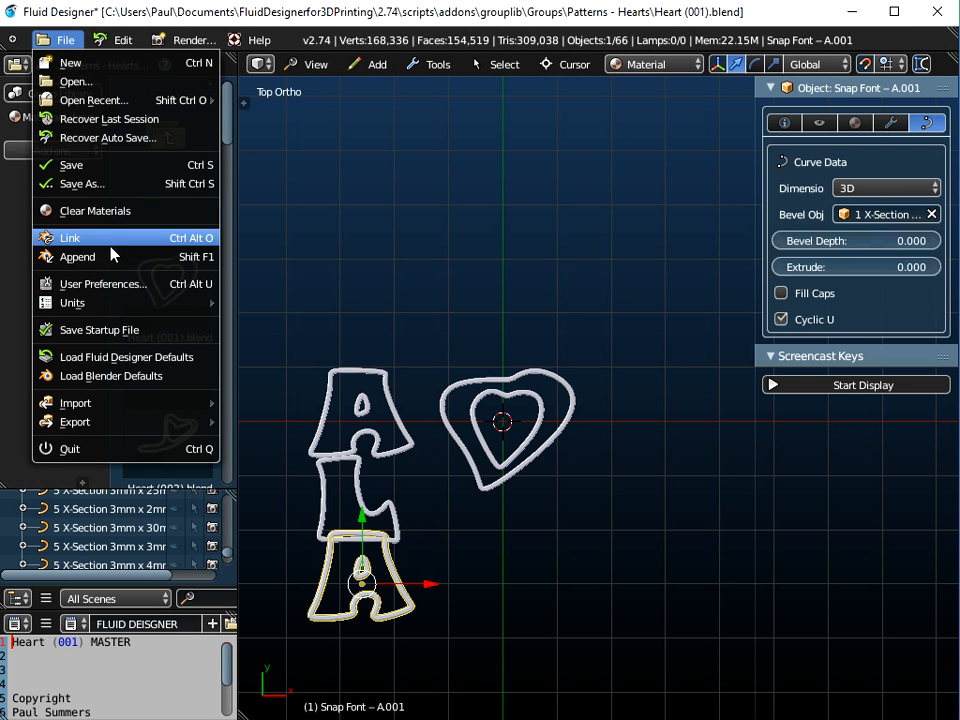
left_click(82, 236)
left_click(241, 134)
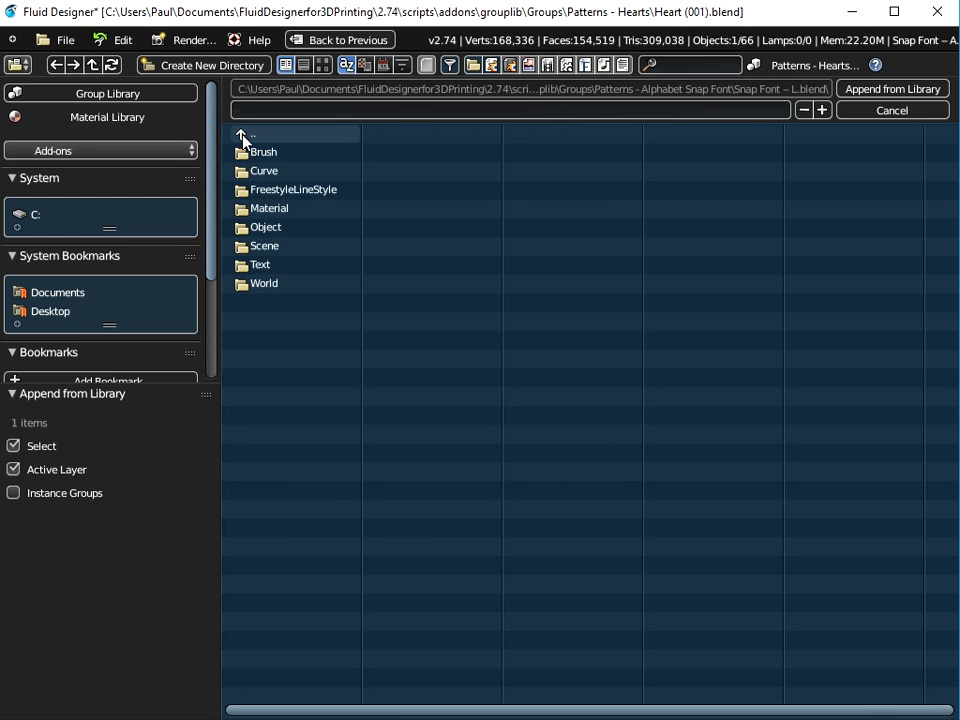
left_click(242, 136)
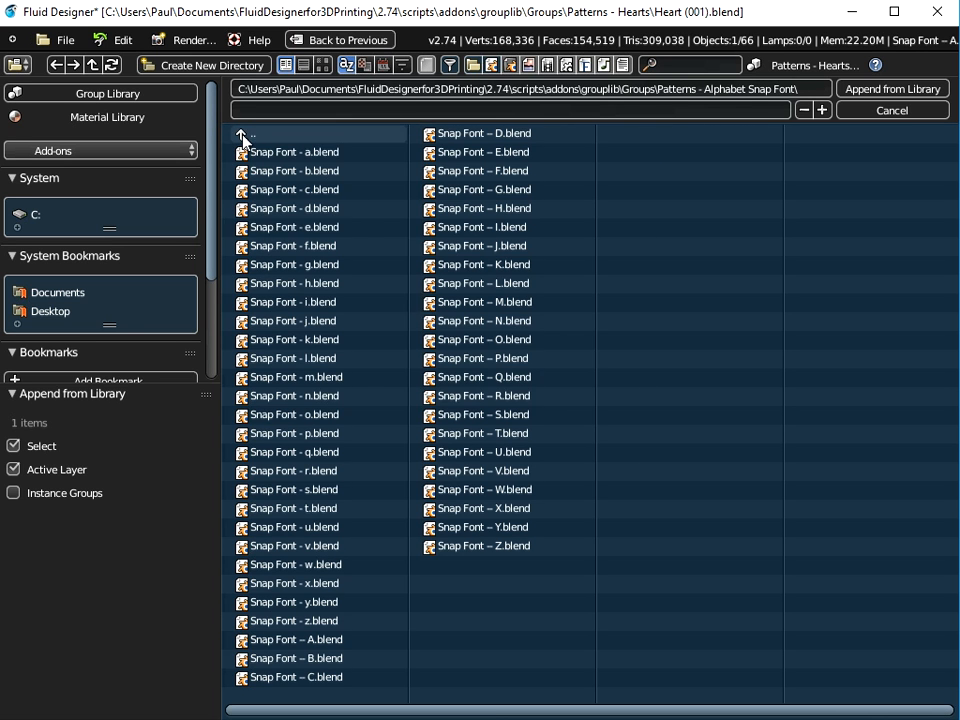
double_click(490, 321)
left_click(266, 227)
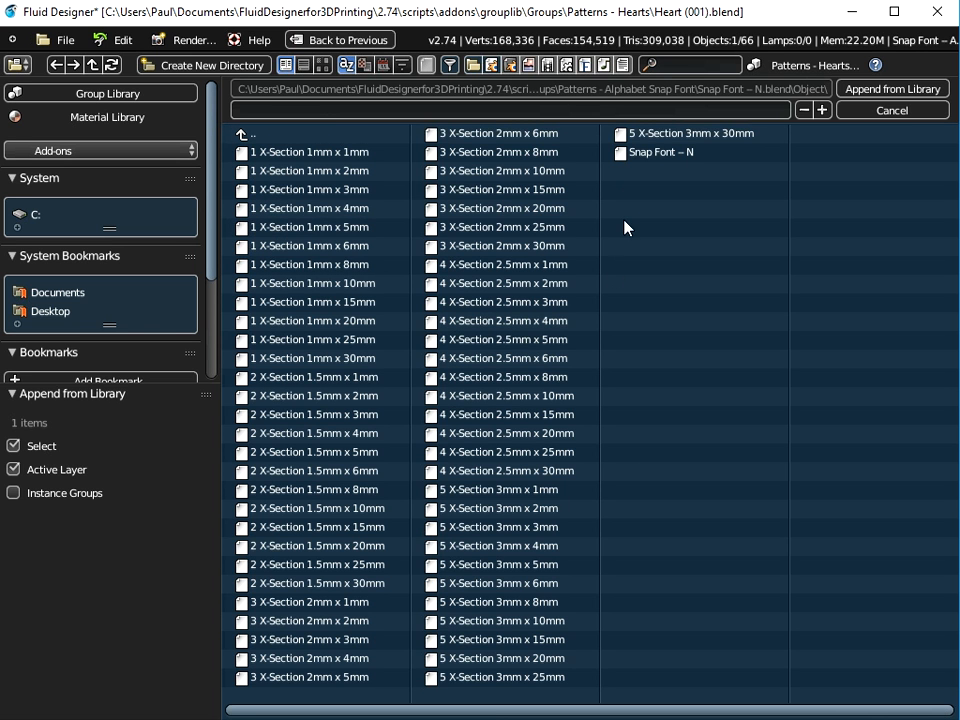
left_click(637, 155)
left_click(867, 89)
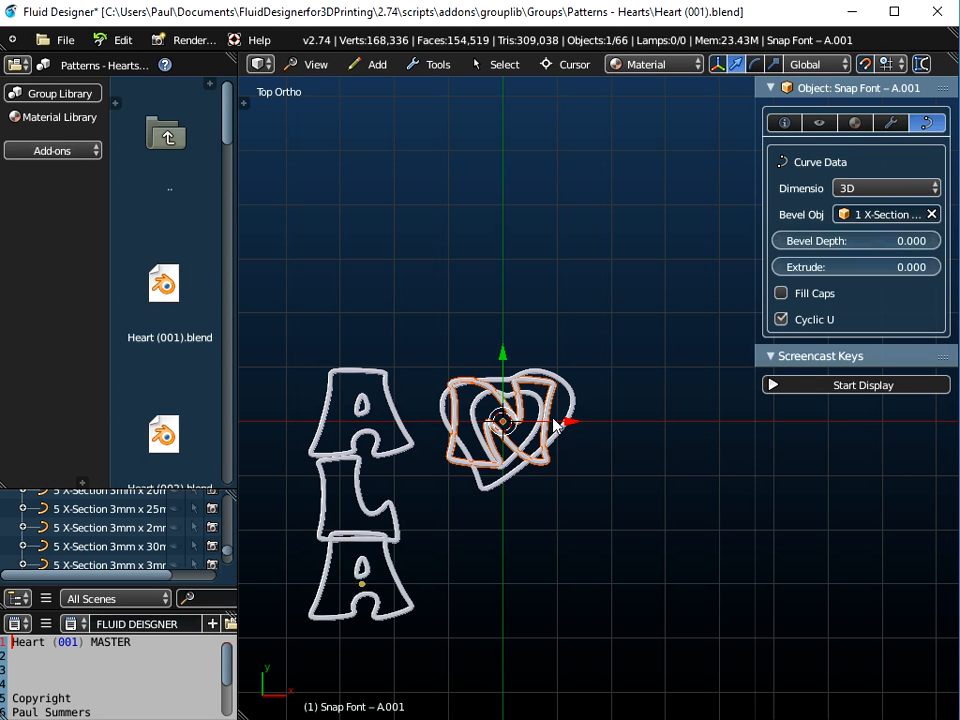
Step: Move the letter N down in Y and in negative X so it overlaps the lower edge of the second A
right_click(465, 414)
right_click(462, 413)
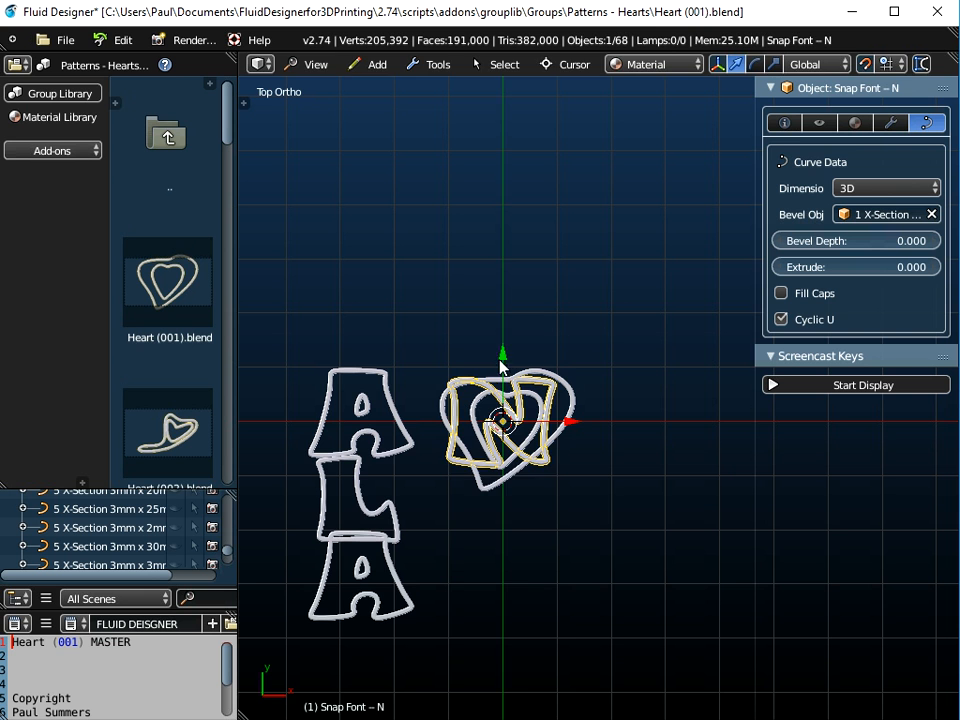
key("g")
key("y")
left_click(556, 648)
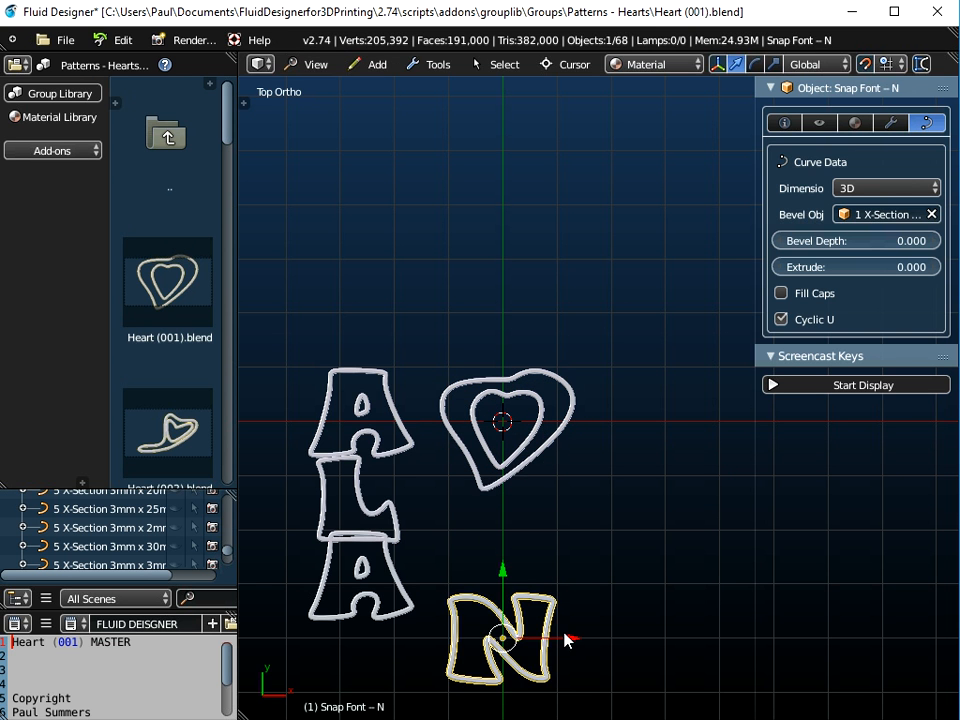
key("g")
key("x")
left_click(453, 641)
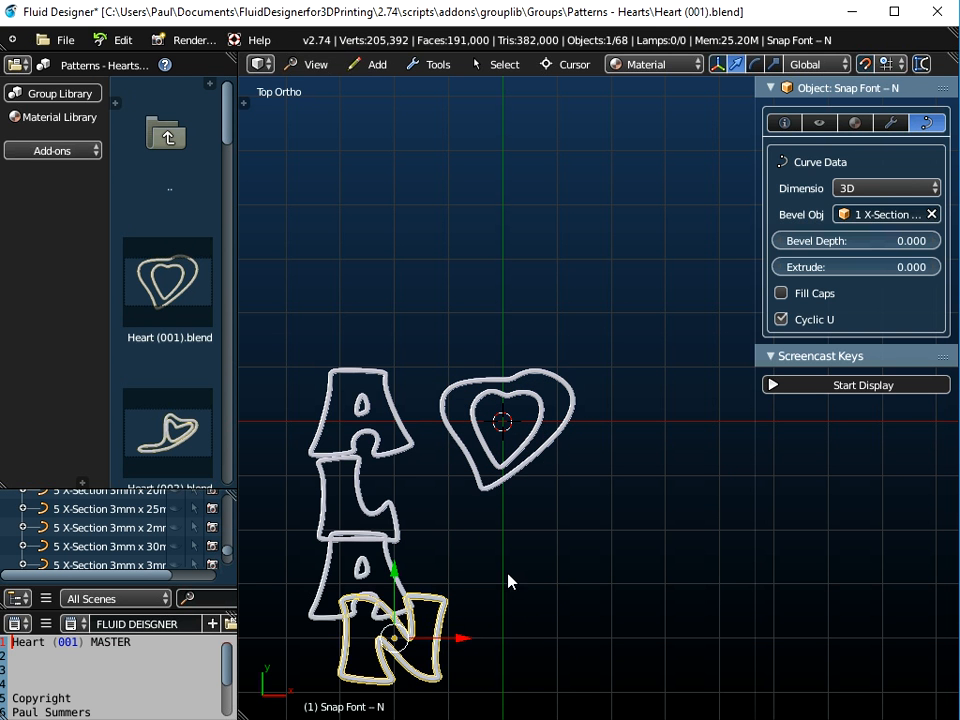
Step: Append the object Snap Font – J from Snap Font – J.blend in the Patterns - Alphabet Snap Font folder
left_click(64, 41)
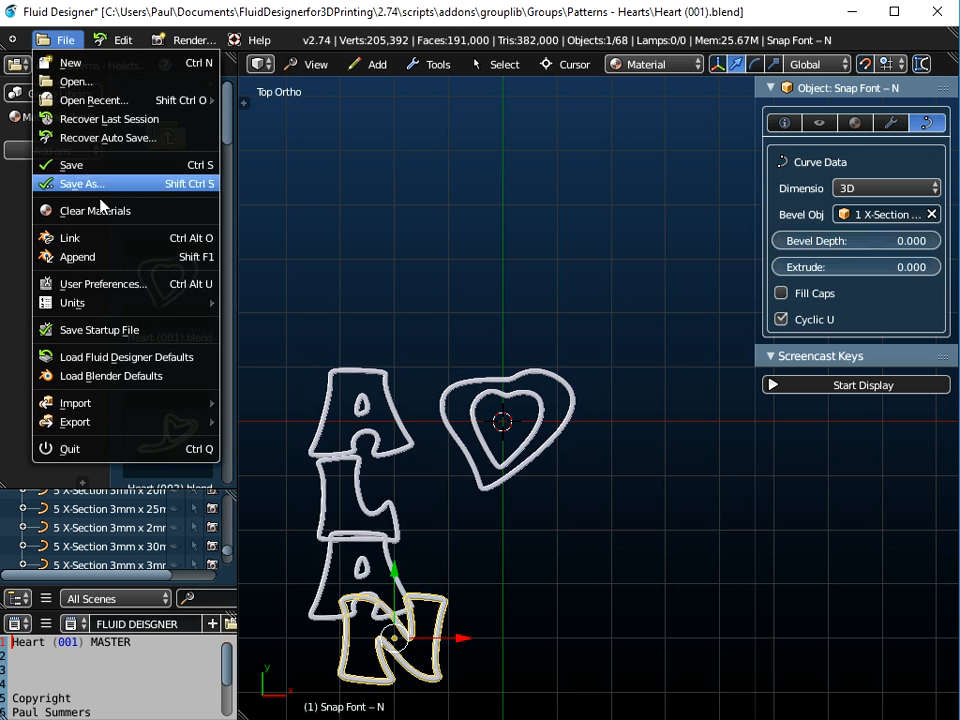
left_click(99, 265)
left_click(241, 134)
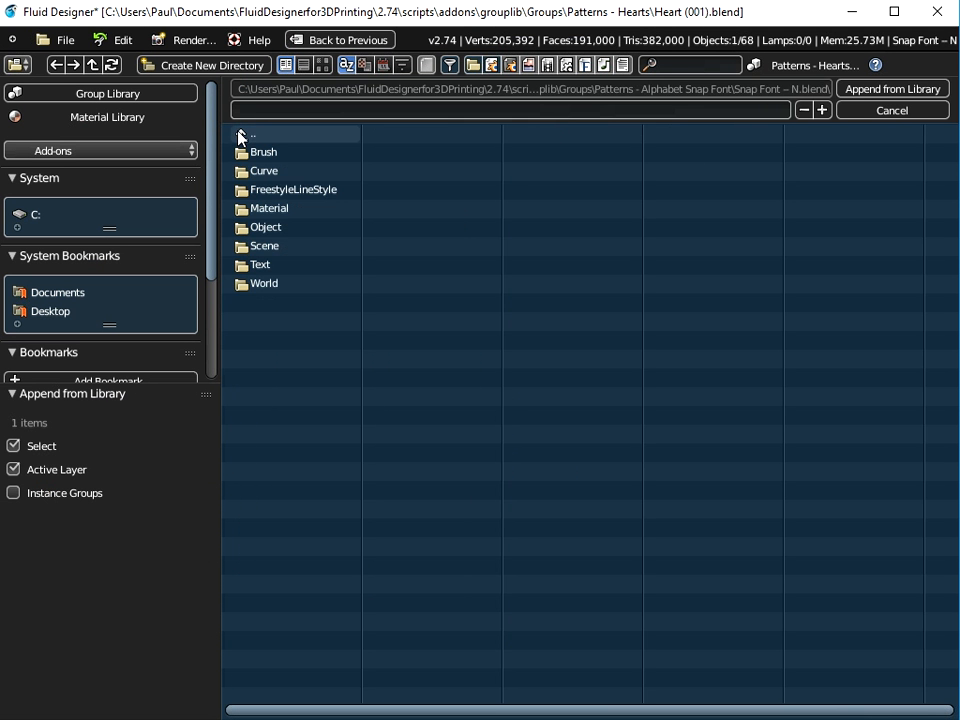
left_click(241, 136)
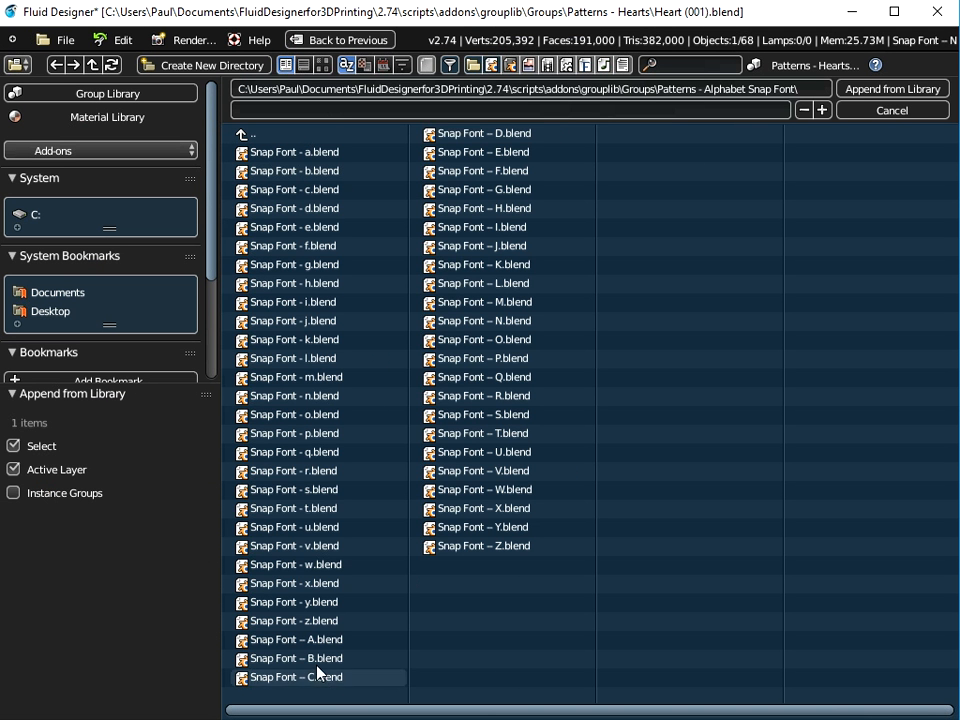
left_click(441, 250)
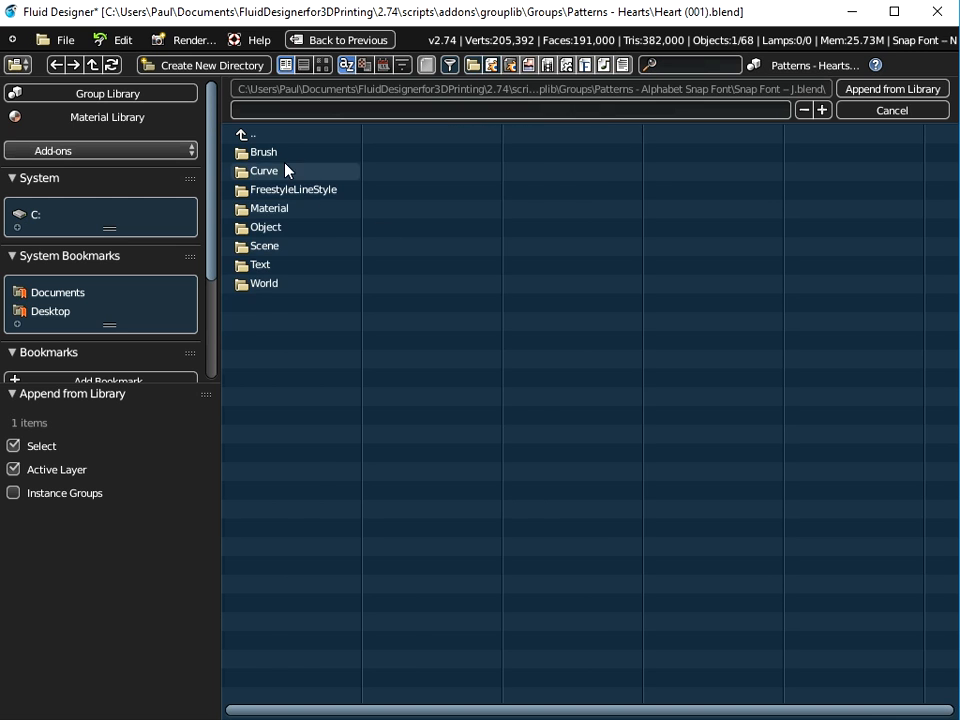
left_click(268, 226)
left_click(640, 153)
left_click(891, 89)
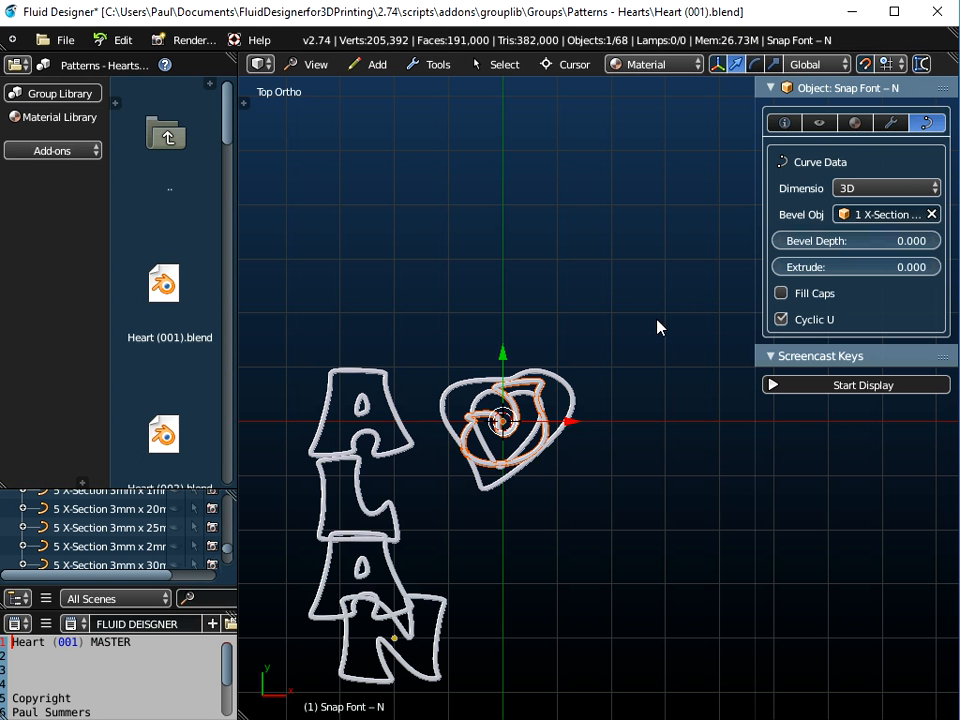
Step: Move the letter J in the positive X direction to the heart's right edge, and set the 3D view back to Top
right_click(481, 471)
mouse_move(574, 421)
left_mouse_down()
mouse_move(694, 411)
mouse_move(558, 414)
left_mouse_up()
middle_click_drag(578, 413, 530, 385)
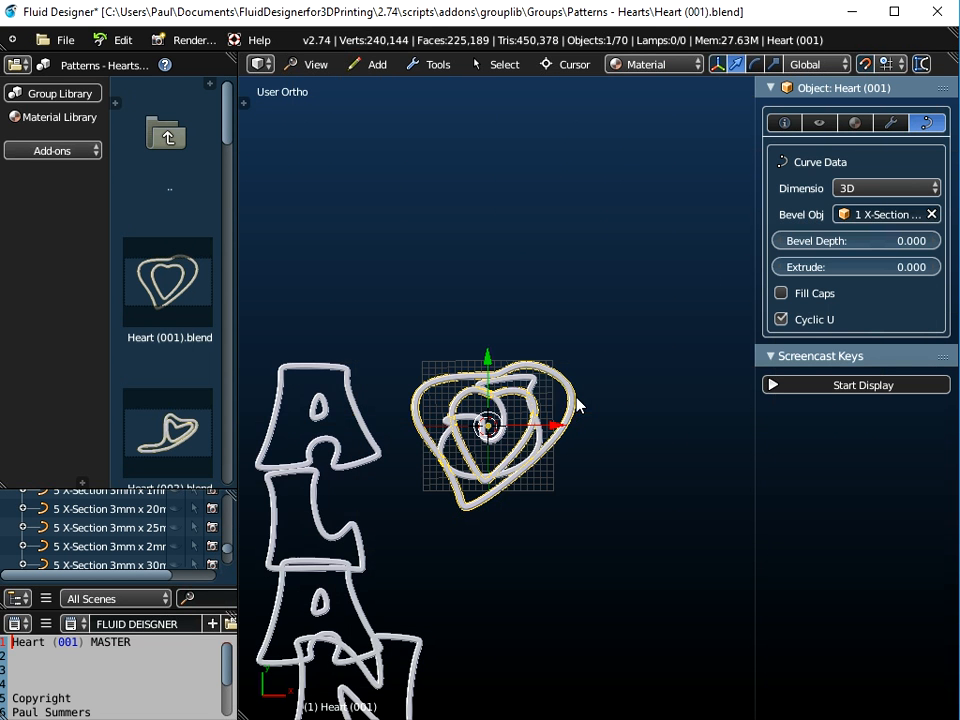
right_click(545, 390)
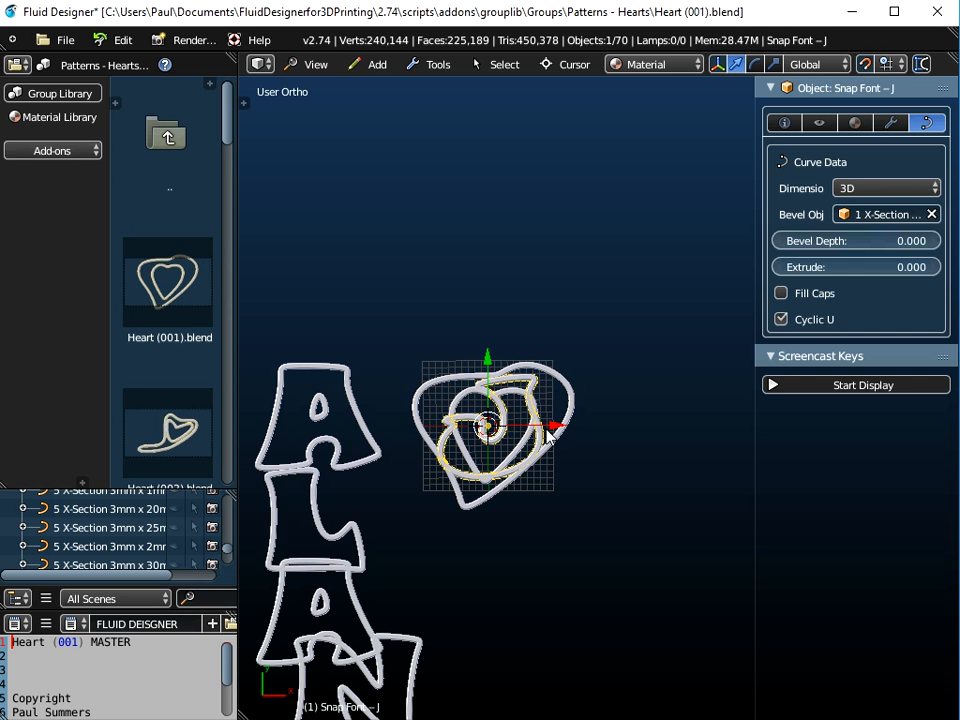
key("g")
key("x")
left_click(679, 437)
left_click(316, 64)
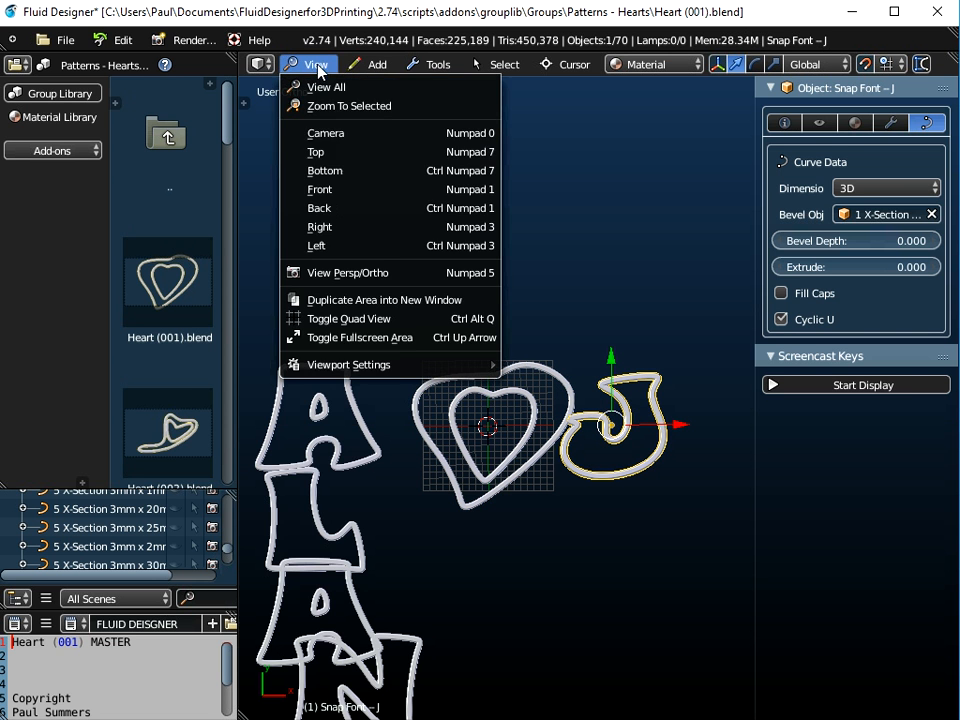
left_click(332, 151)
Step: Append the object Snap Font – U from Snap Font – U.blend in the Patterns - Alphabet Snap Font folder
left_click(66, 48)
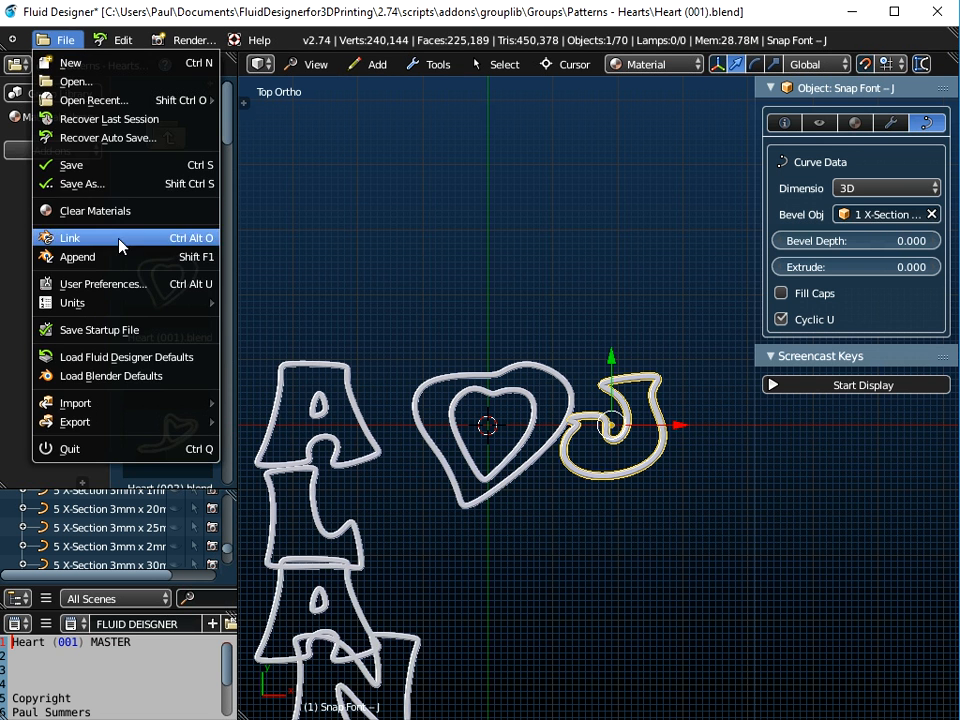
left_click(110, 255)
left_click(241, 134)
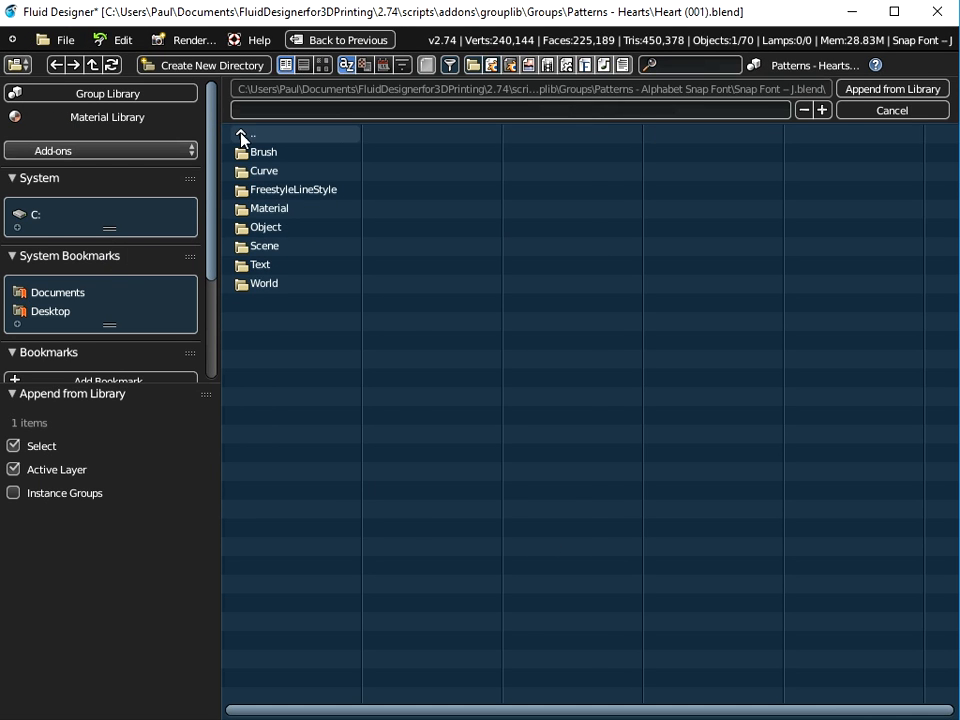
left_click(241, 136)
left_click(483, 458)
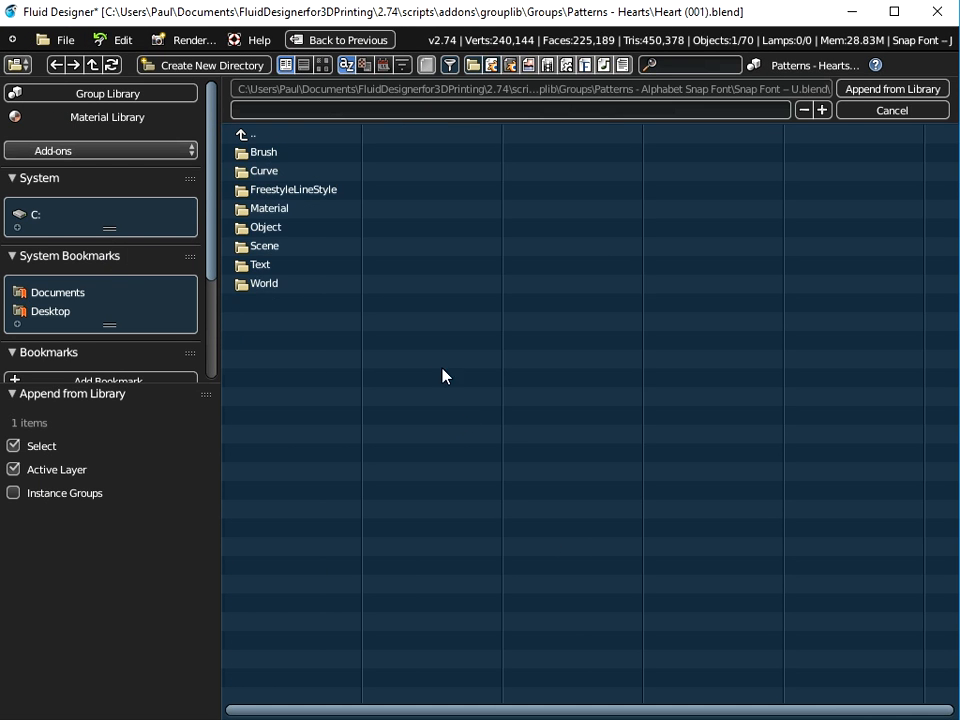
left_click(258, 227)
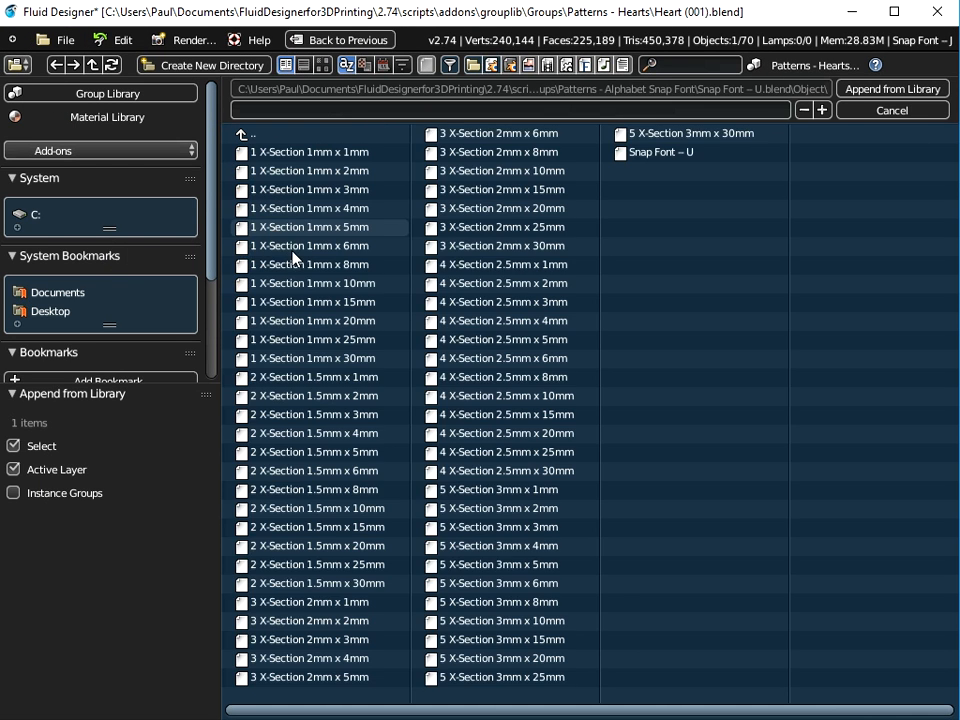
left_click(636, 153)
left_click(858, 89)
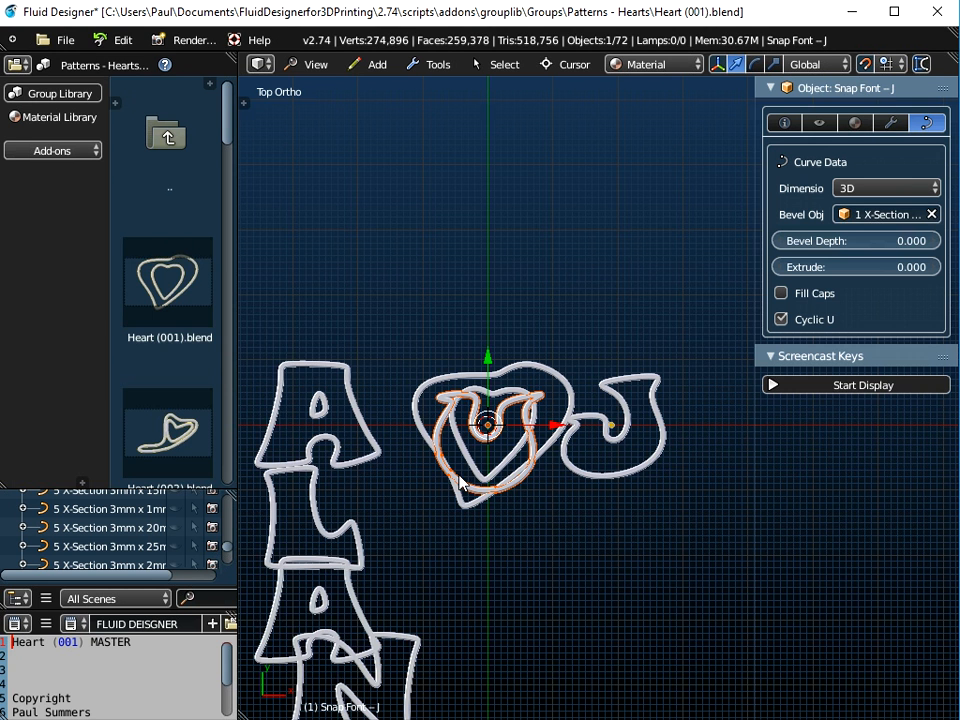
Step: Move the letter U down in Y and in positive X so it sits below the letter J
scroll(460, 482, "up", 2)
right_click(437, 397)
left_click_drag(505, 385, 537, 496)
left_click_drag(568, 553, 770, 548)
Step: Append the object Snap Font – N from Snap Font – N.blend in the Patterns - Alphabet Snap Font folder
left_click(64, 39)
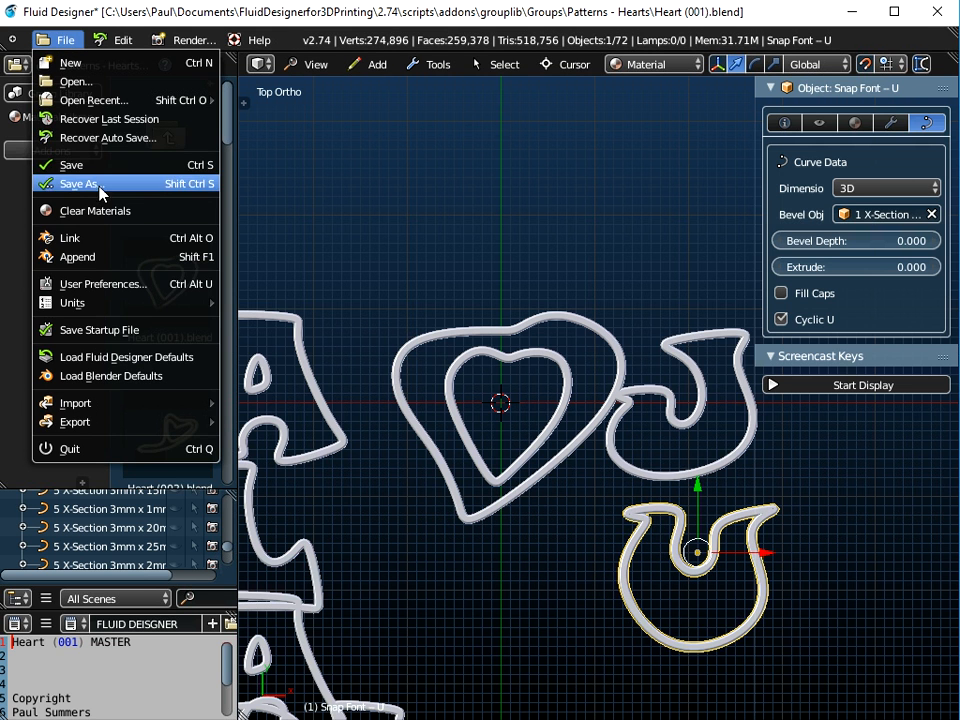
left_click(100, 258)
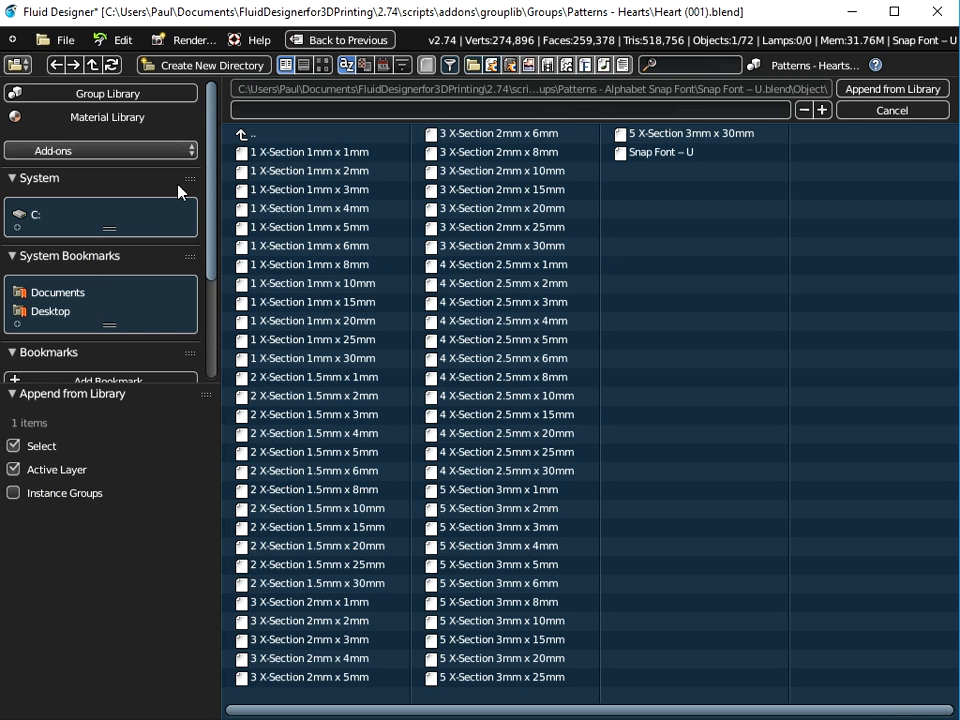
left_click(245, 136)
left_click(245, 136)
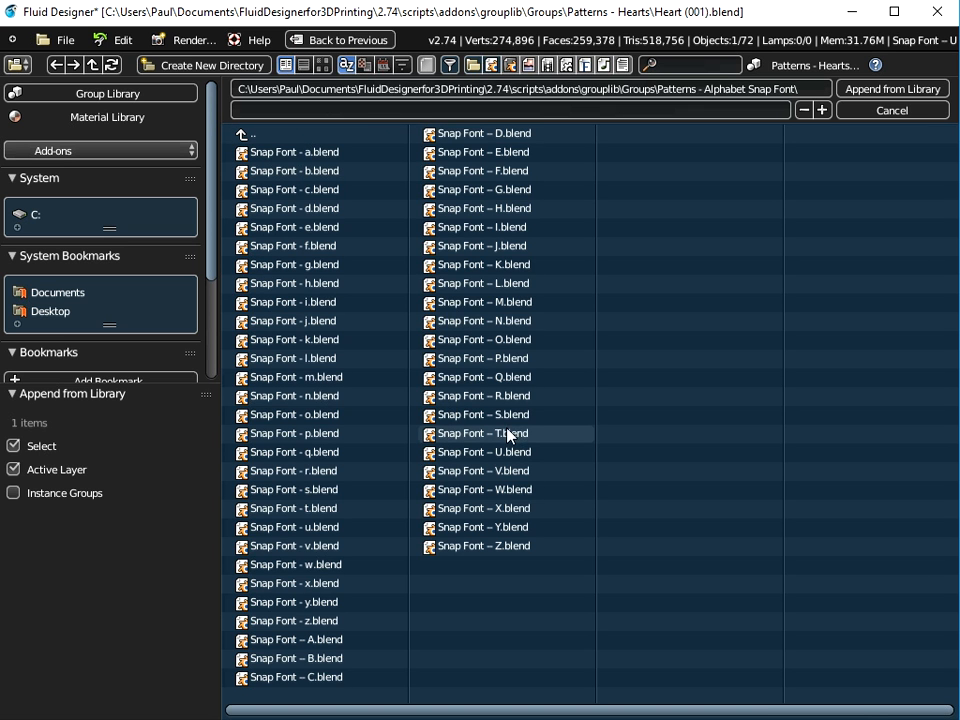
left_click(490, 322)
left_click(452, 226)
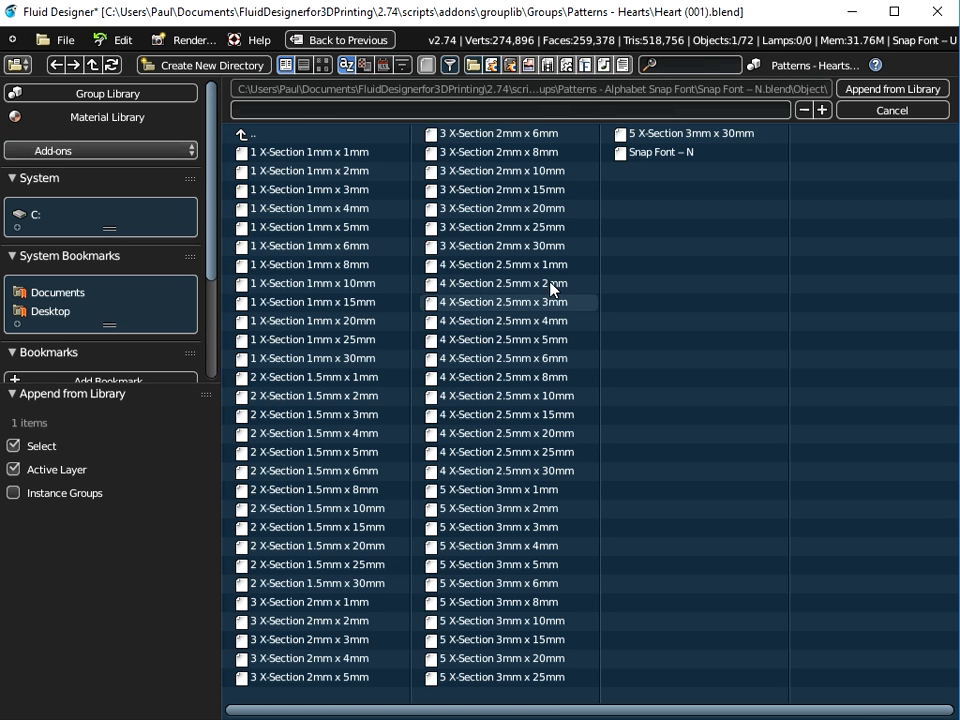
left_click(655, 152)
left_click(870, 92)
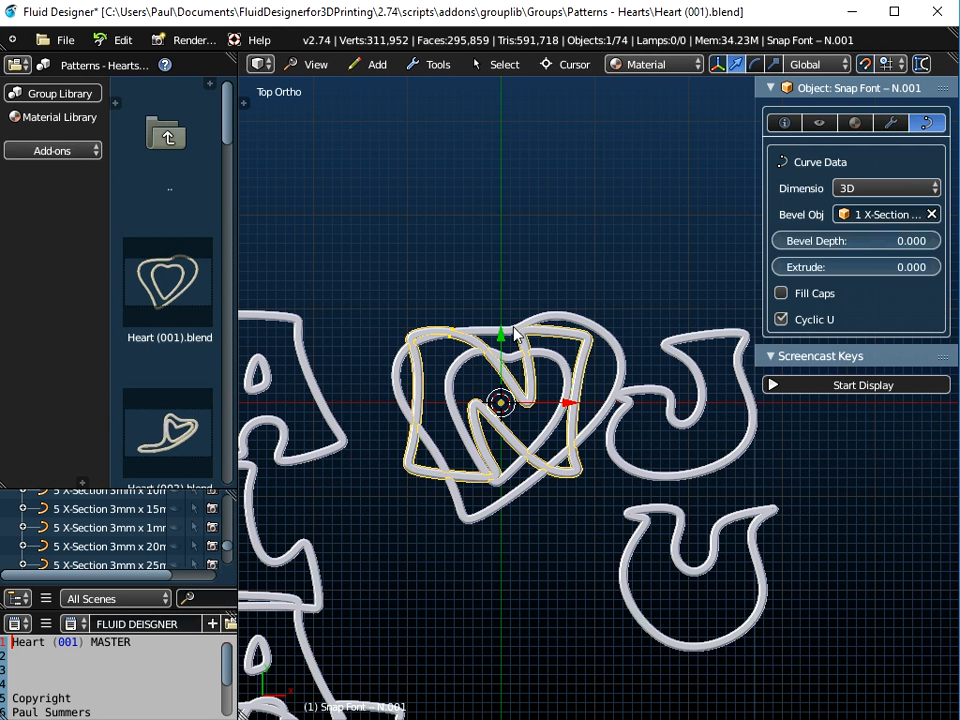
Step: Move the new letter N down in Y and in positive X so its upper edge overlaps the bottom of the letter U
key("g")
key("y")
left_click(590, 686)
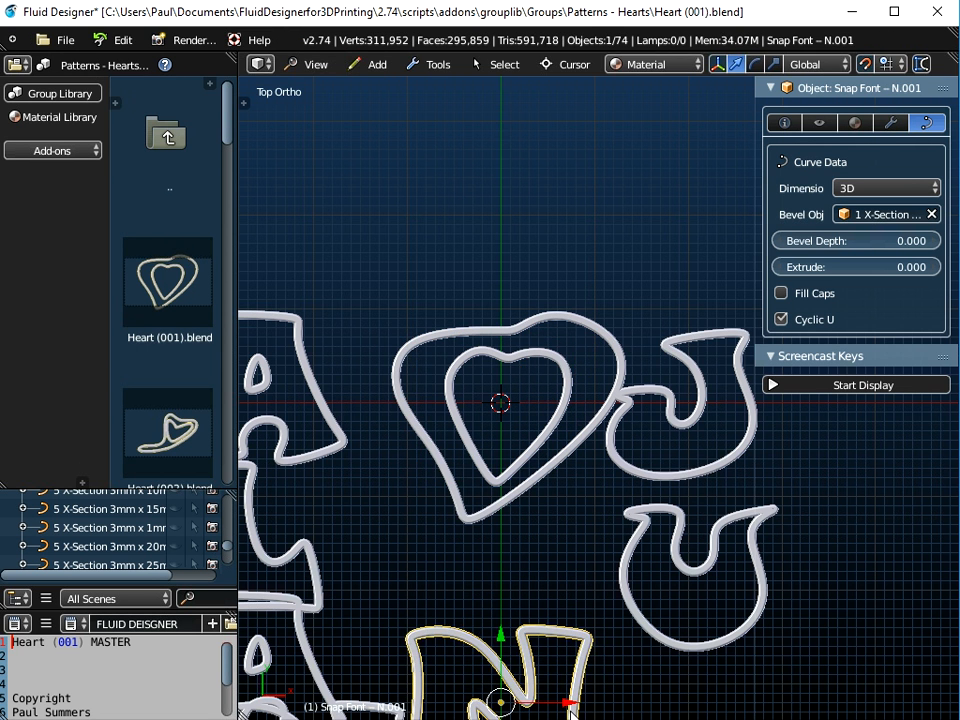
key("g")
key("x")
left_click(771, 681)
Step: Append the object Snap Font – E from Snap Font – E.blend in the Patterns - Alphabet Snap Font folder
left_click(64, 40)
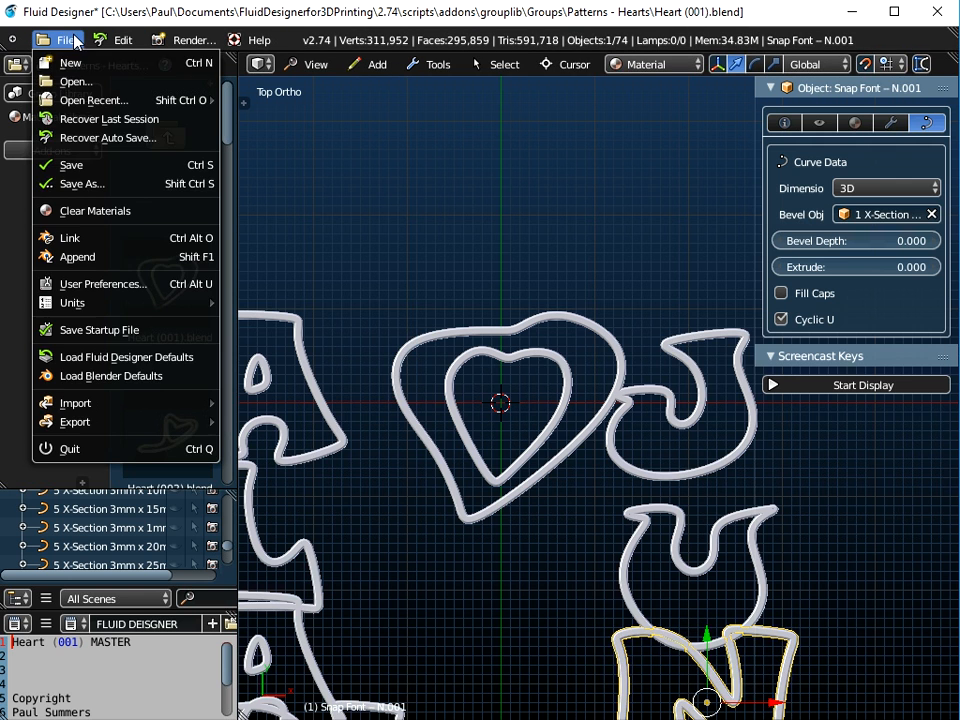
left_click(128, 260)
left_click(248, 136)
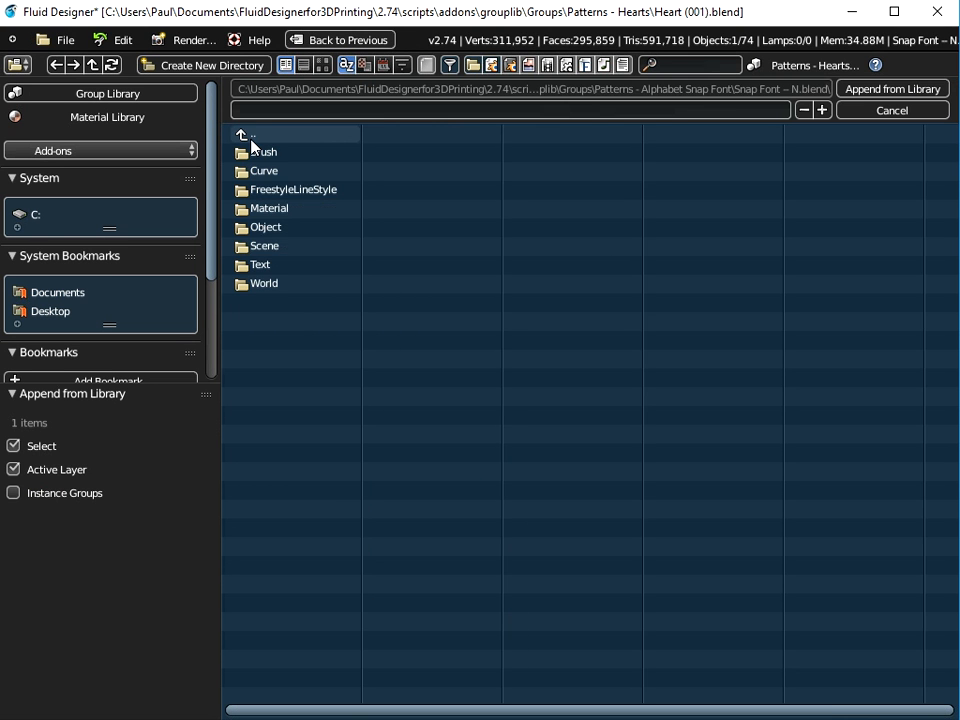
left_click(251, 139)
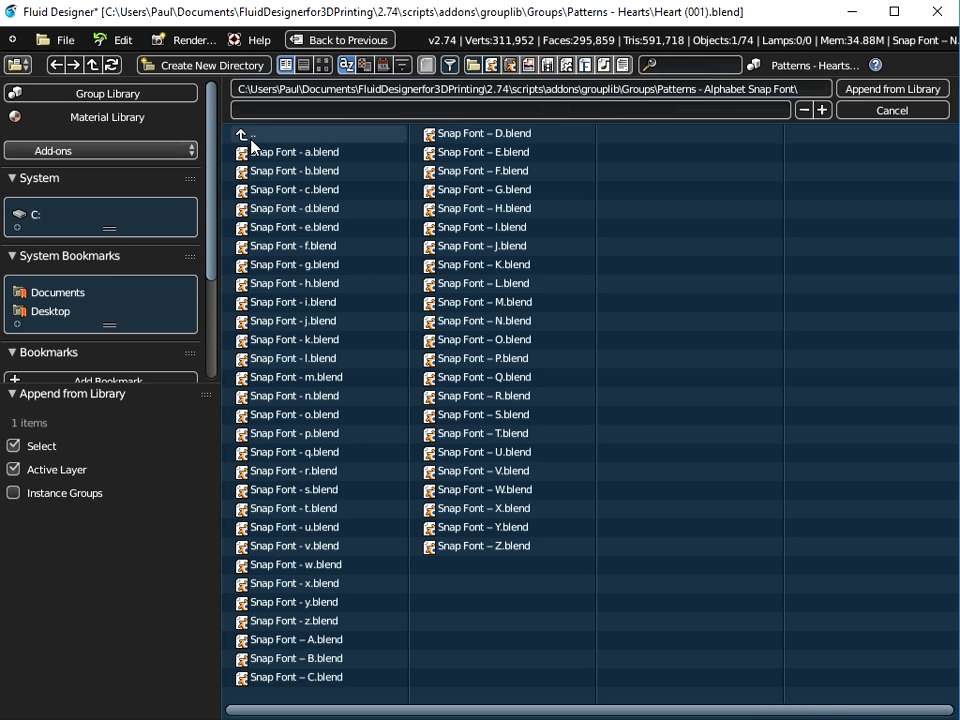
double_click(471, 152)
double_click(266, 227)
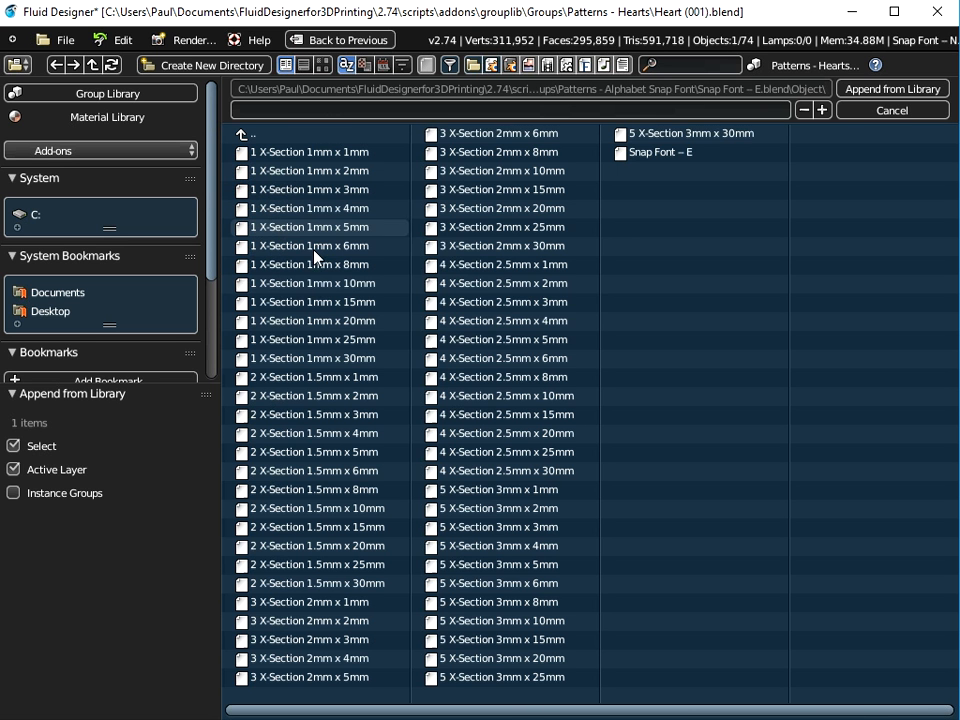
left_click(641, 155)
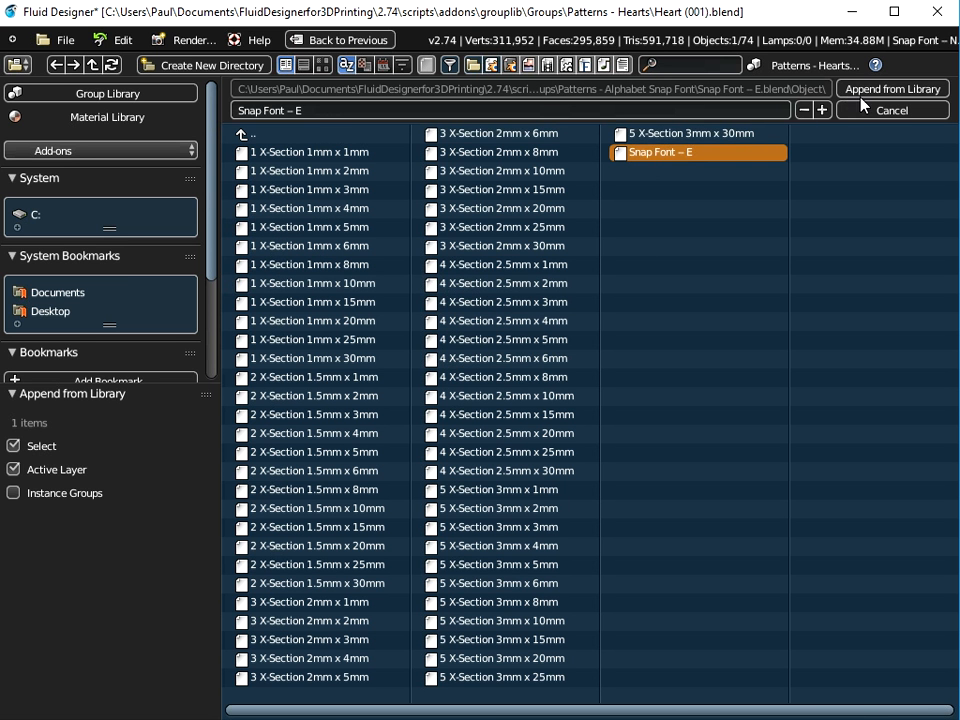
left_click(860, 90)
Step: Move the letter E down in Y and in positive X so it overlaps the lower part of the second N
right_click(437, 408)
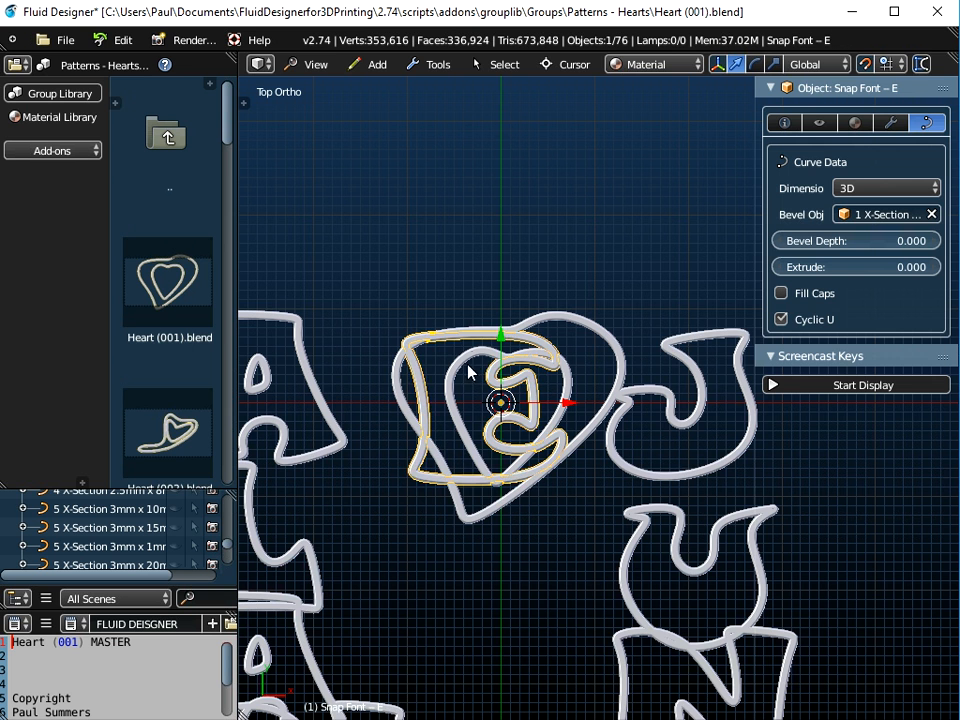
key("g")
key("y")
key("Return")
scroll(556, 650, "down", 4)
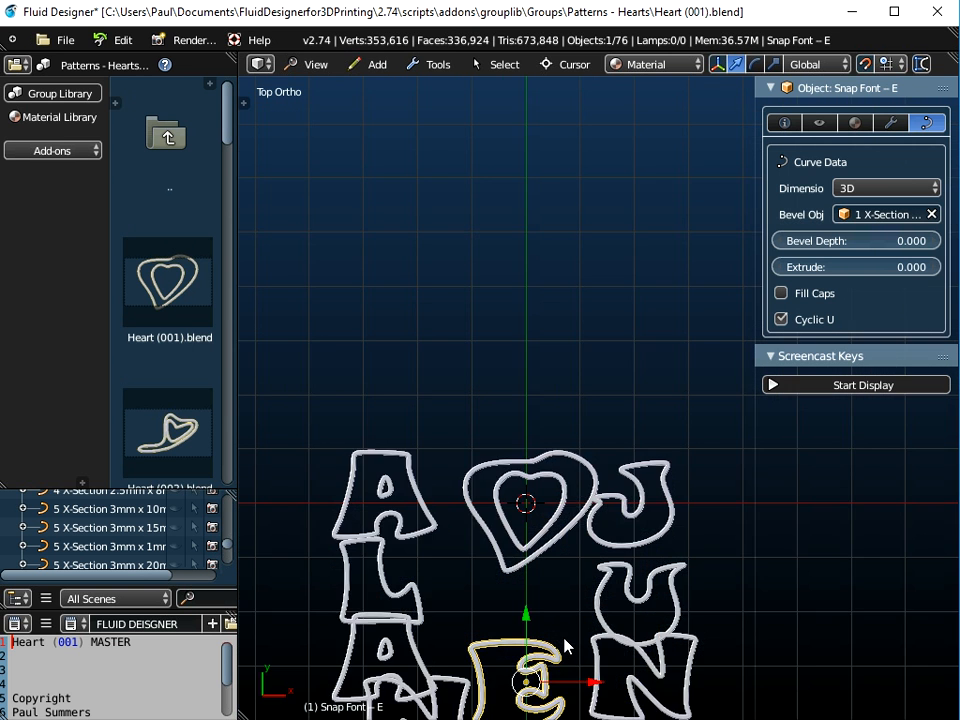
left_click_drag(537, 605, 664, 671)
Step: Examine the heart and both letter stacks from an angle, closely checking the small inner hole of the lower letter A
middle_click_drag(514, 466, 506, 179, "shift")
middle_click_drag(510, 294, 525, 206)
scroll(526, 255, "up", 2)
scroll(528, 330, "up", 2)
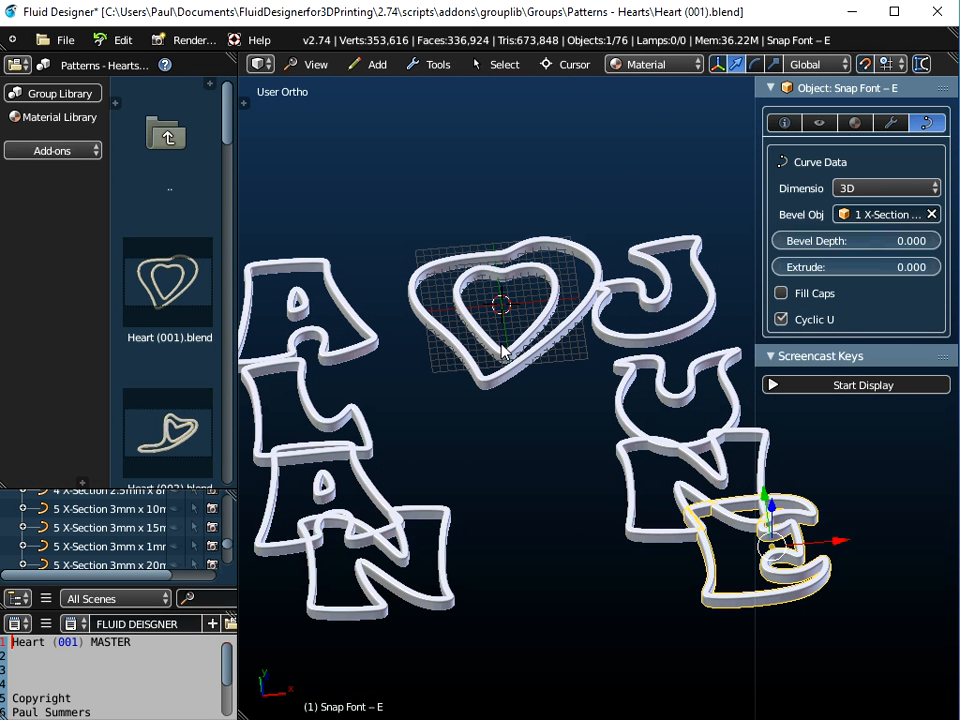
right_click(553, 338)
middle_click_drag(549, 380, 547, 458)
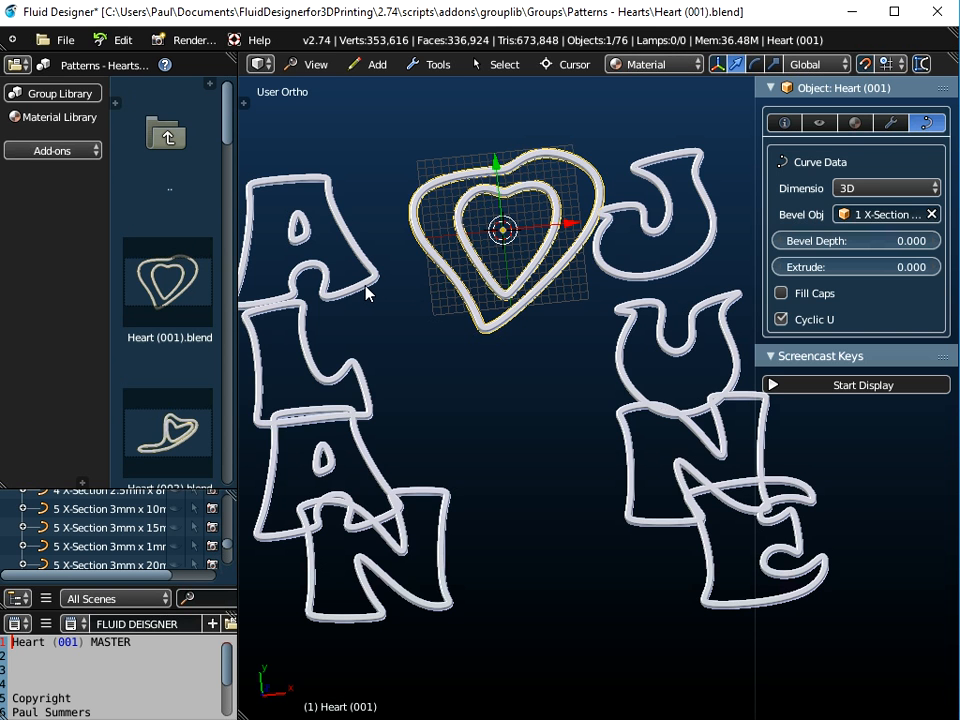
right_click(305, 228)
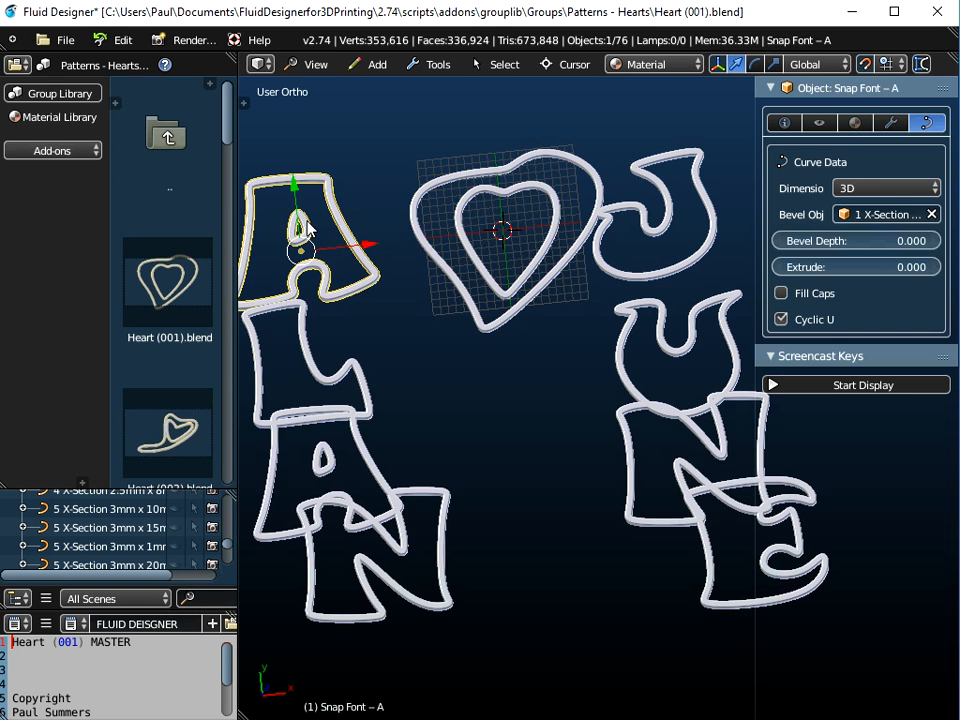
right_click(325, 460)
scroll(320, 450, "up", 5)
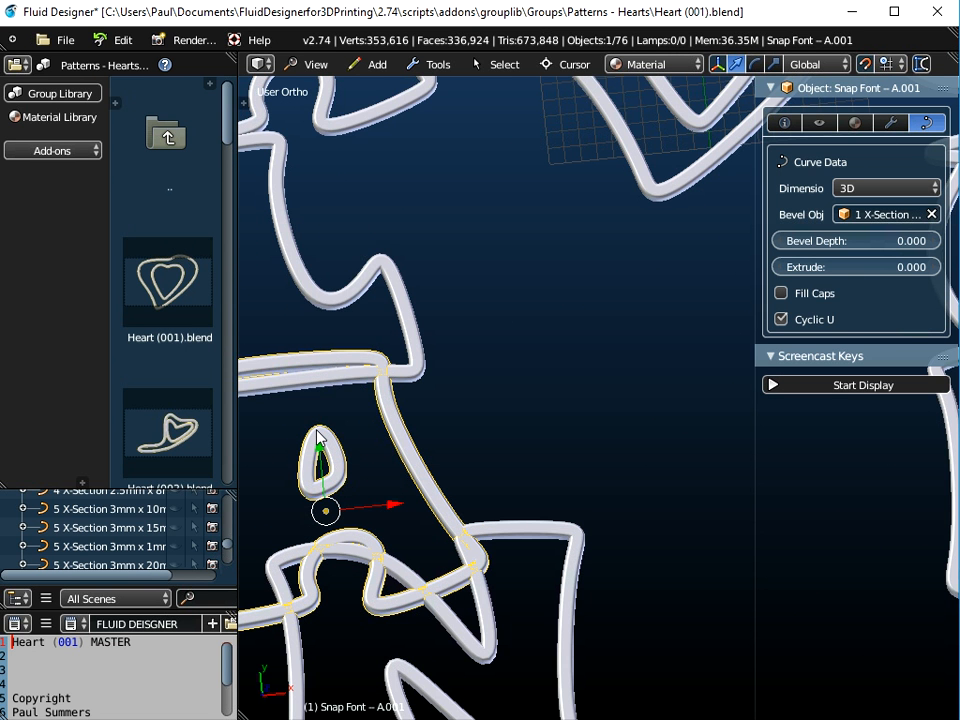
scroll(318, 437, "down", 4)
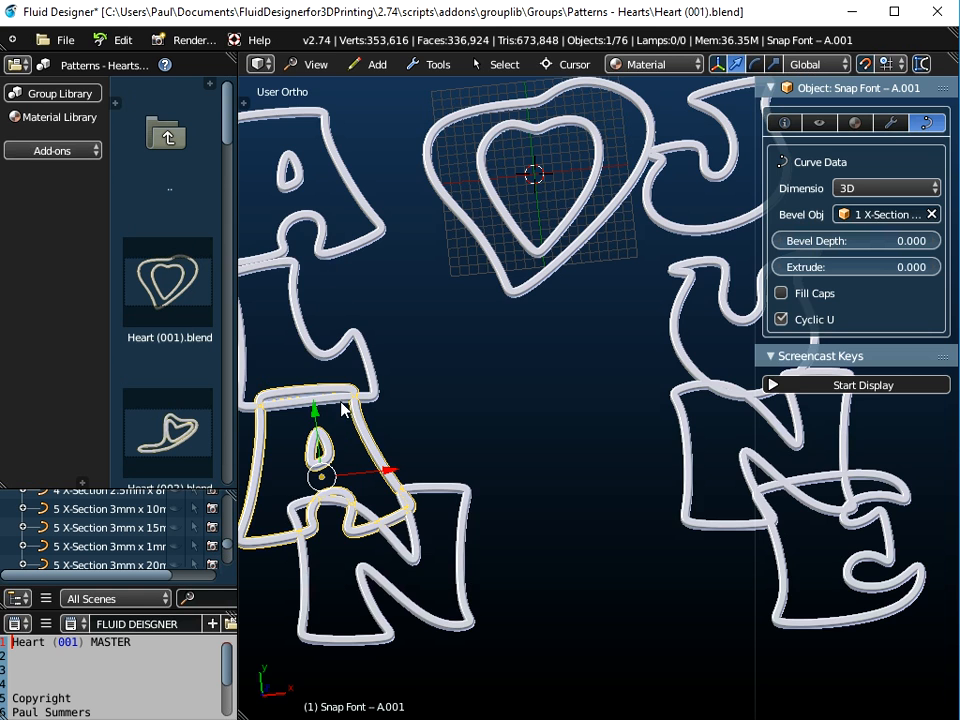
scroll(341, 408, "down", 2)
scroll(344, 402, "up", 2)
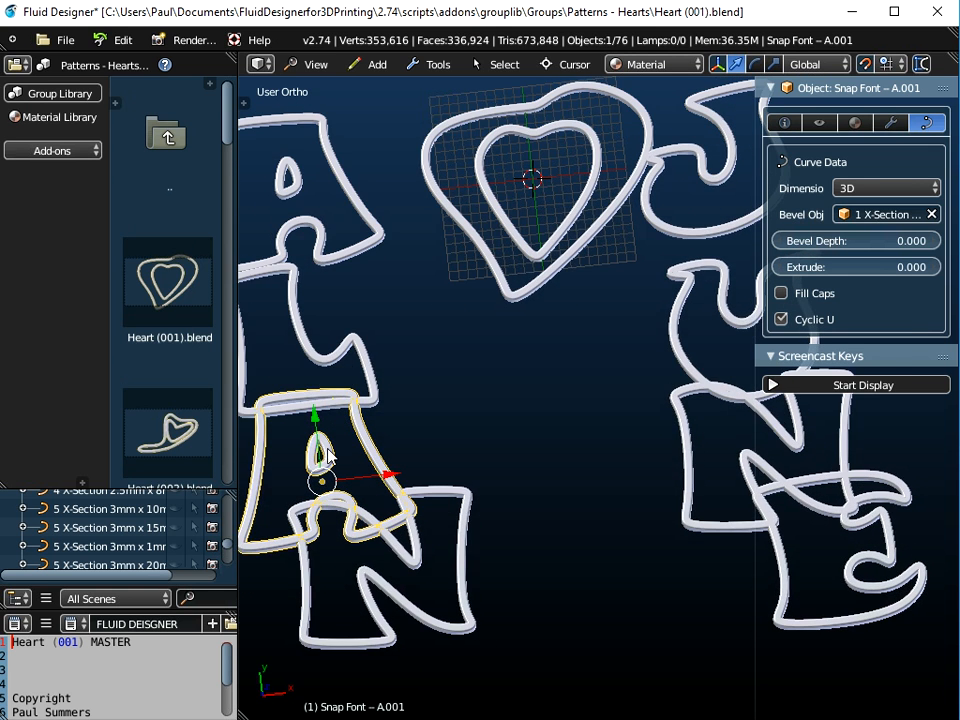
scroll(316, 455, "up", 4)
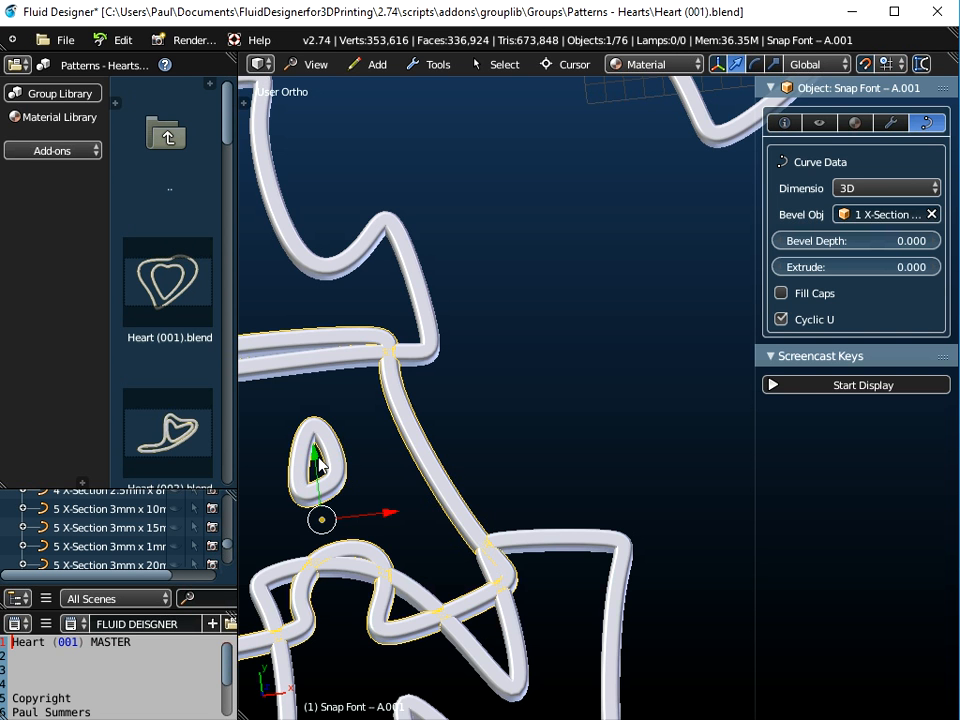
middle_click_drag(422, 444, 369, 411)
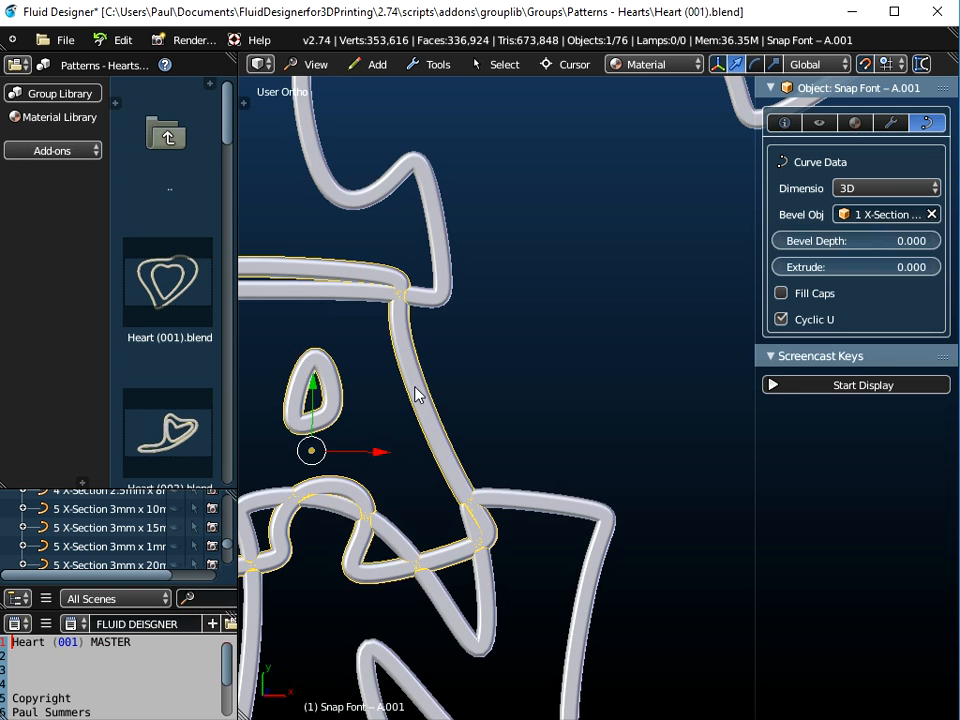
scroll(443, 381, "down", 5)
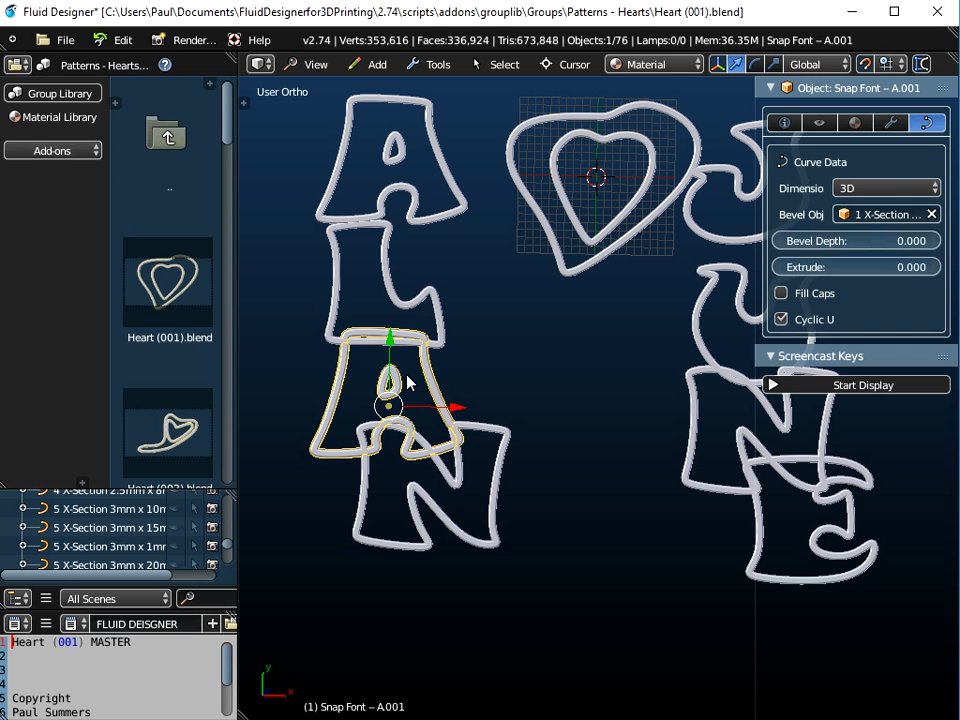
Step: Show the heart's object dimensions in Top view, and start the screencast key display with its settings collapsed
left_click(314, 64)
left_click(333, 157)
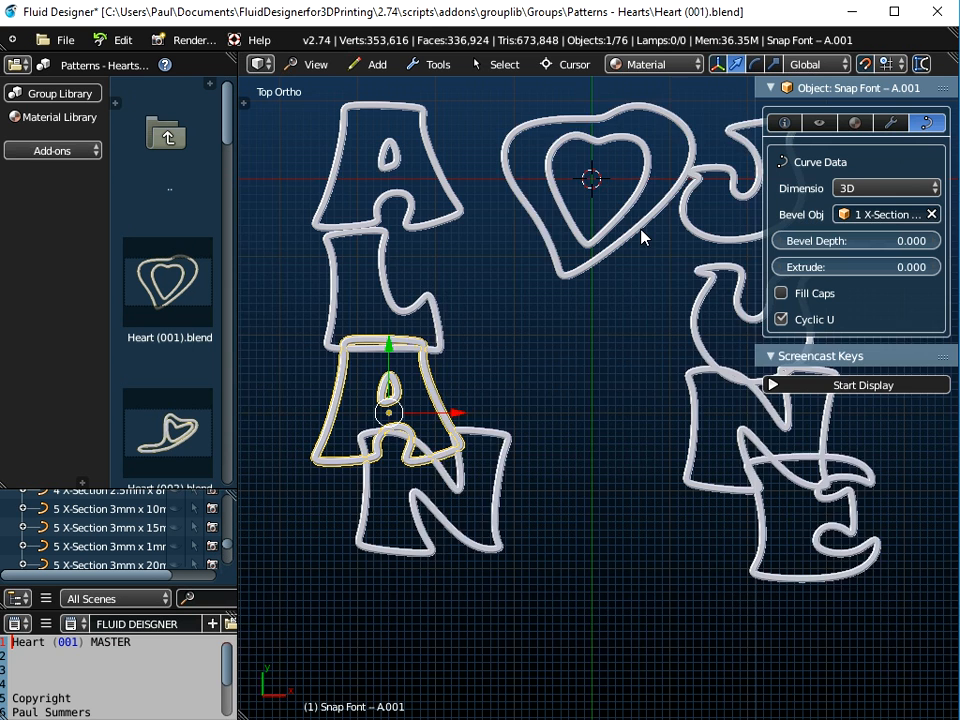
middle_click_drag(643, 236, 589, 253, "shift")
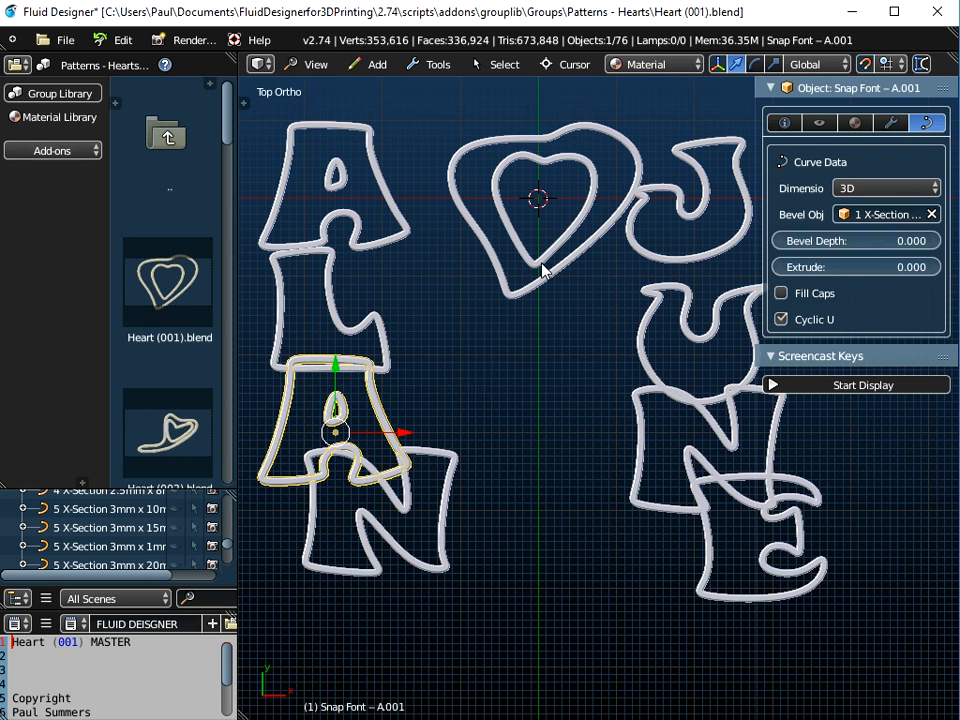
right_click(545, 265)
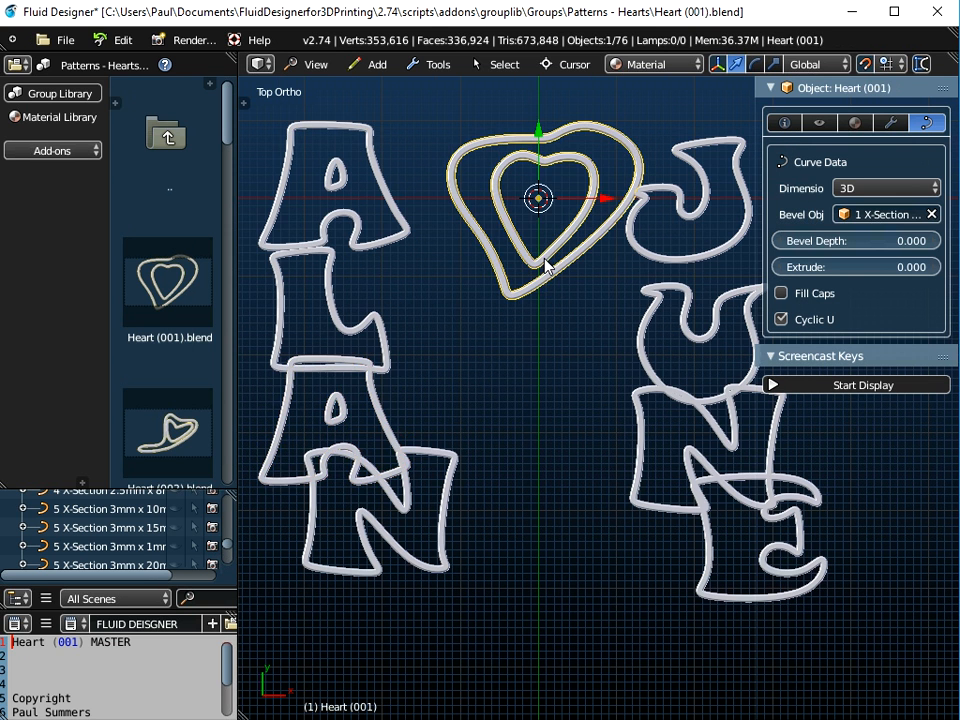
left_click(785, 126)
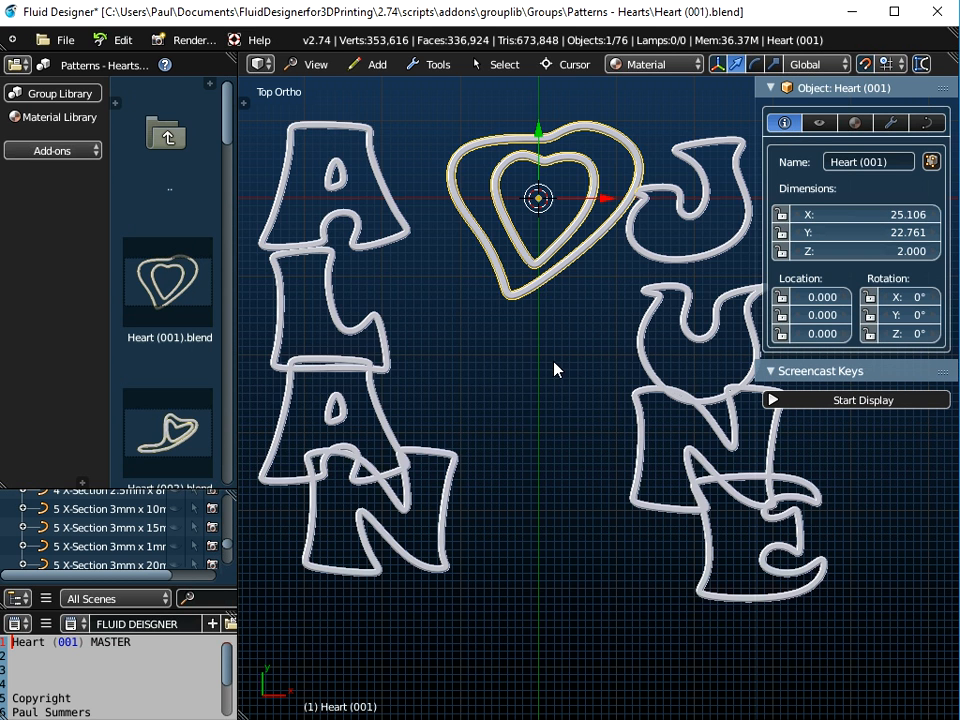
left_click(797, 400)
left_click(790, 371)
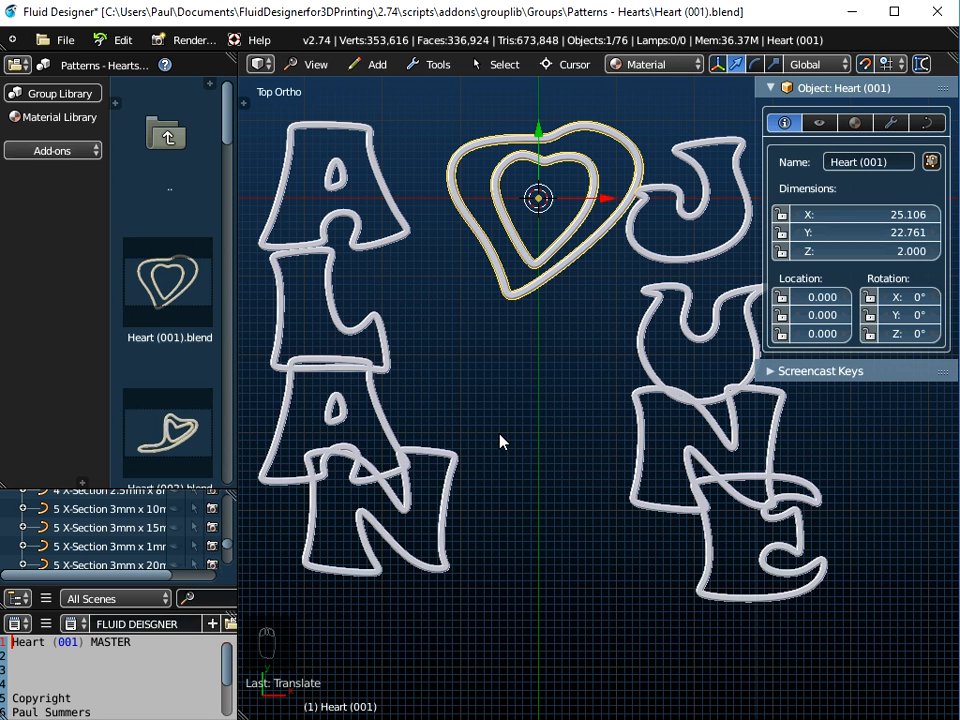
Step: Scale the heart up uniformly to about 35.1 in X, 31.9 in Y and 2.8 in Z
key("s")
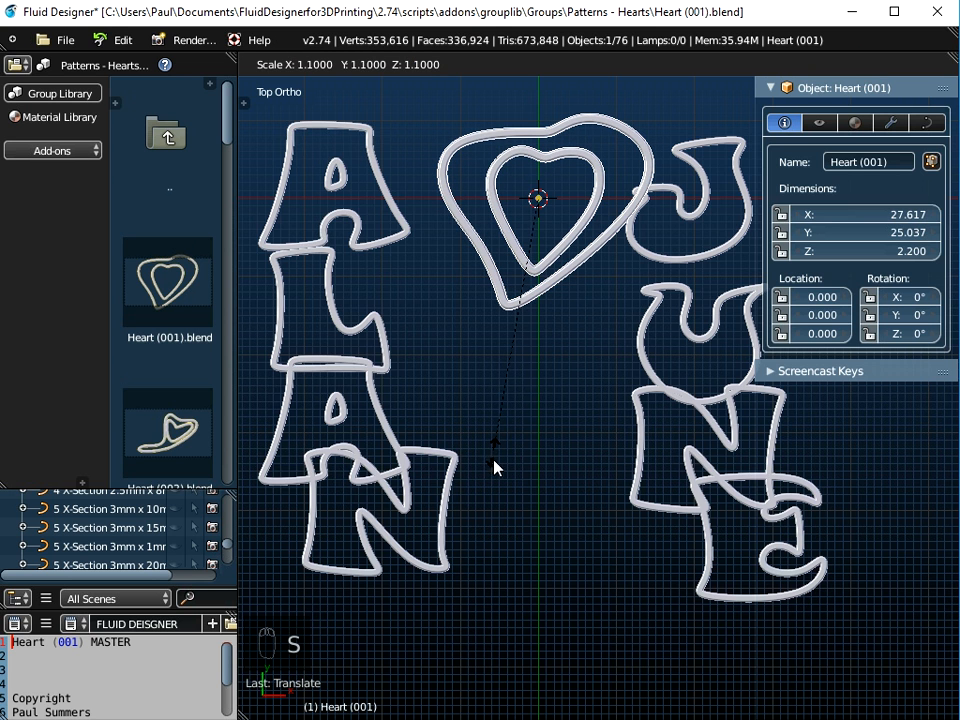
left_click(487, 528)
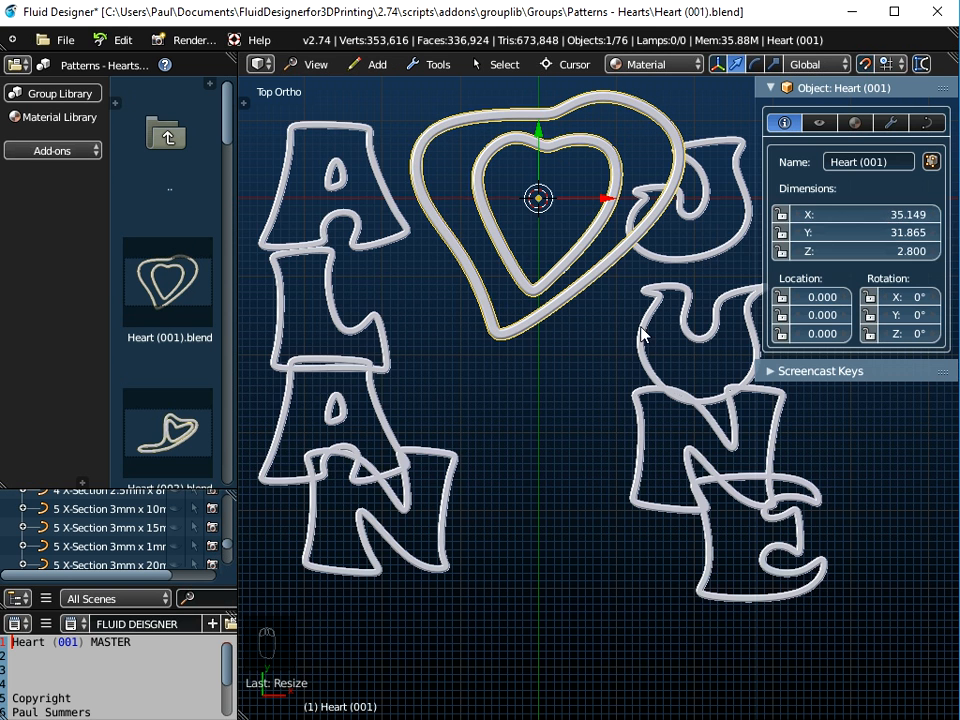
middle_click_drag(575, 378, 562, 343)
scroll(540, 368, "up", 3)
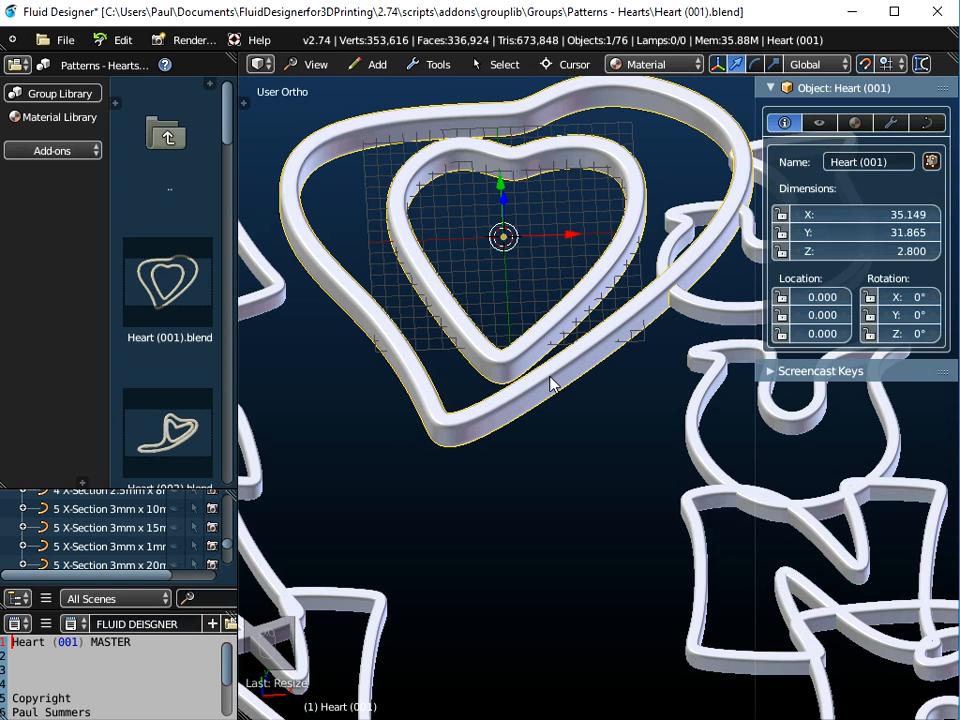
Step: Display the heart's curve data with the full bevel object name readable, and apply the heart's scale
left_click(926, 123)
left_click_drag(757, 230, 648, 230)
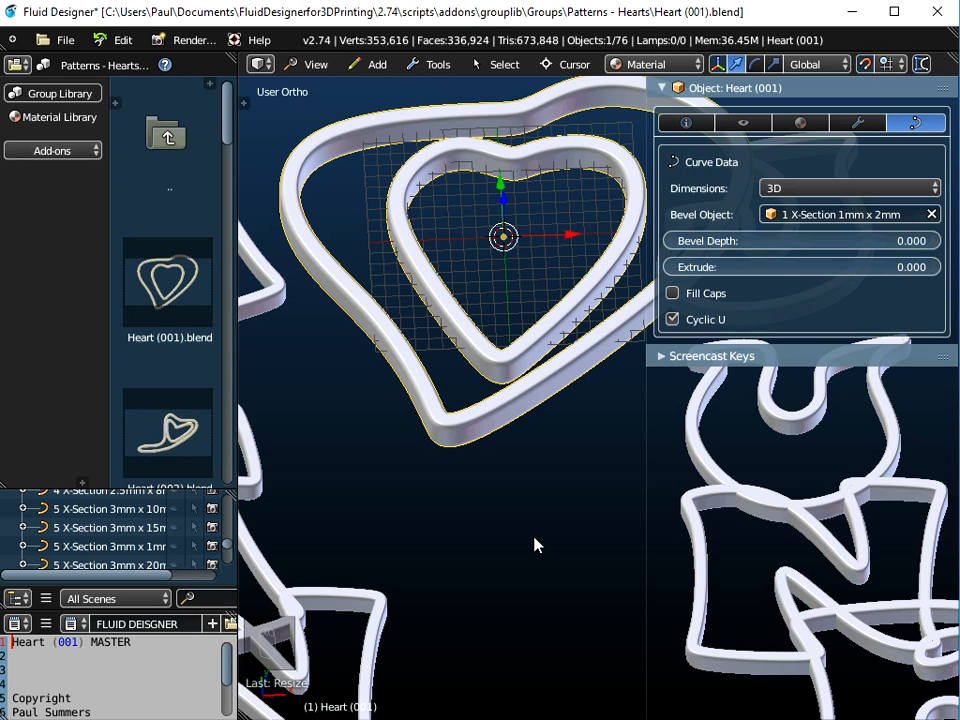
key("ctrl+a")
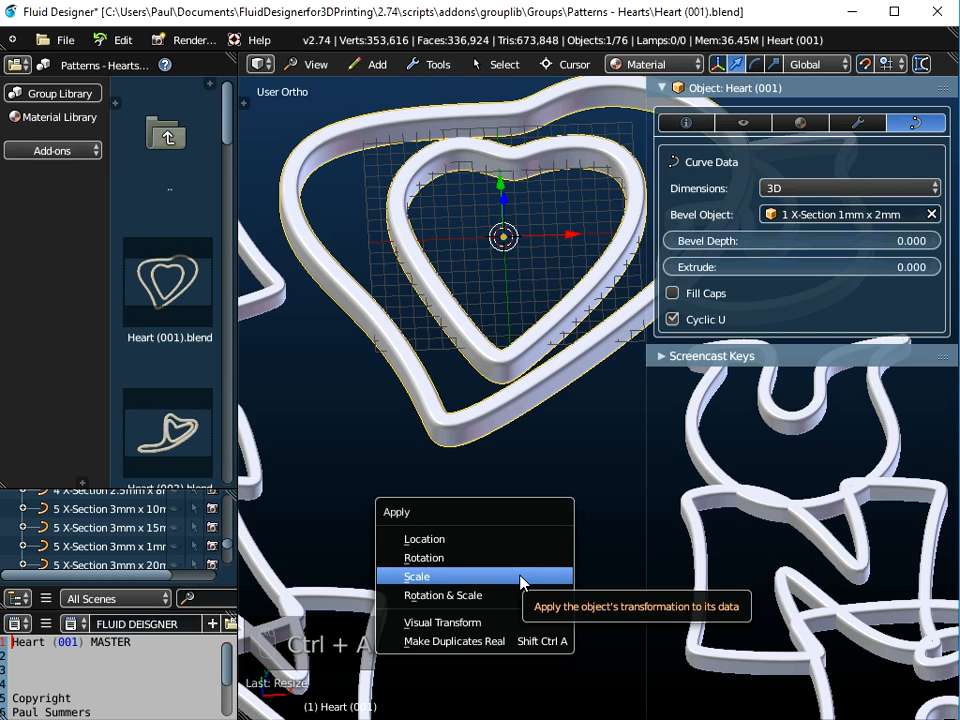
left_click(520, 577)
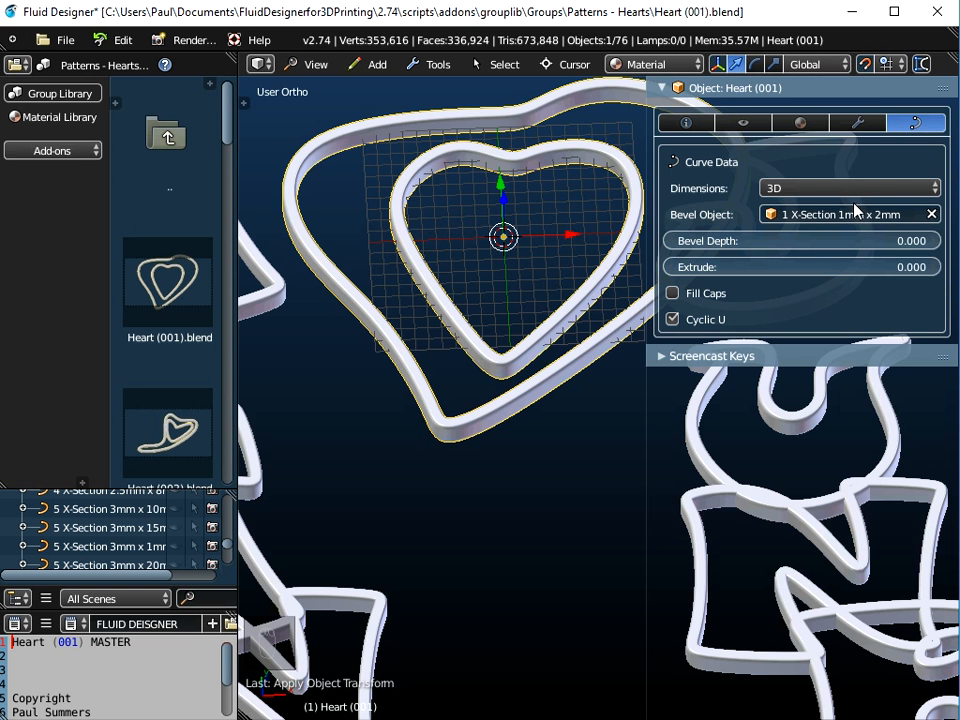
Step: Set the 3D view back to Top with the heart and both letter stacks in view
scroll(491, 411, "down", 2)
middle_click_drag(491, 411, 489, 463)
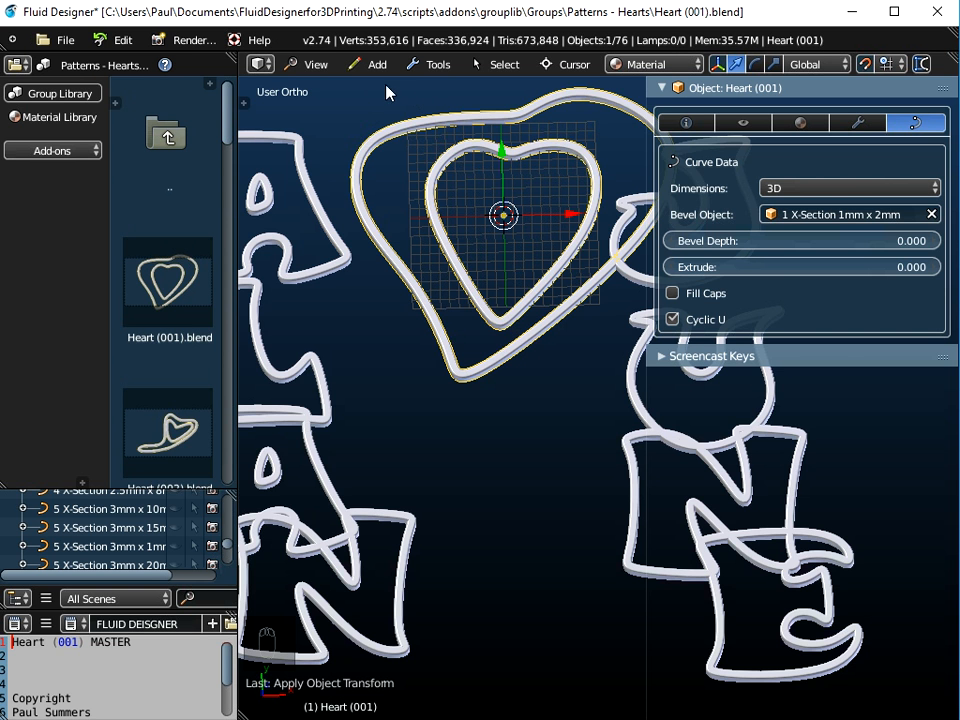
left_click(314, 64)
key("Escape")
key("KP_7")
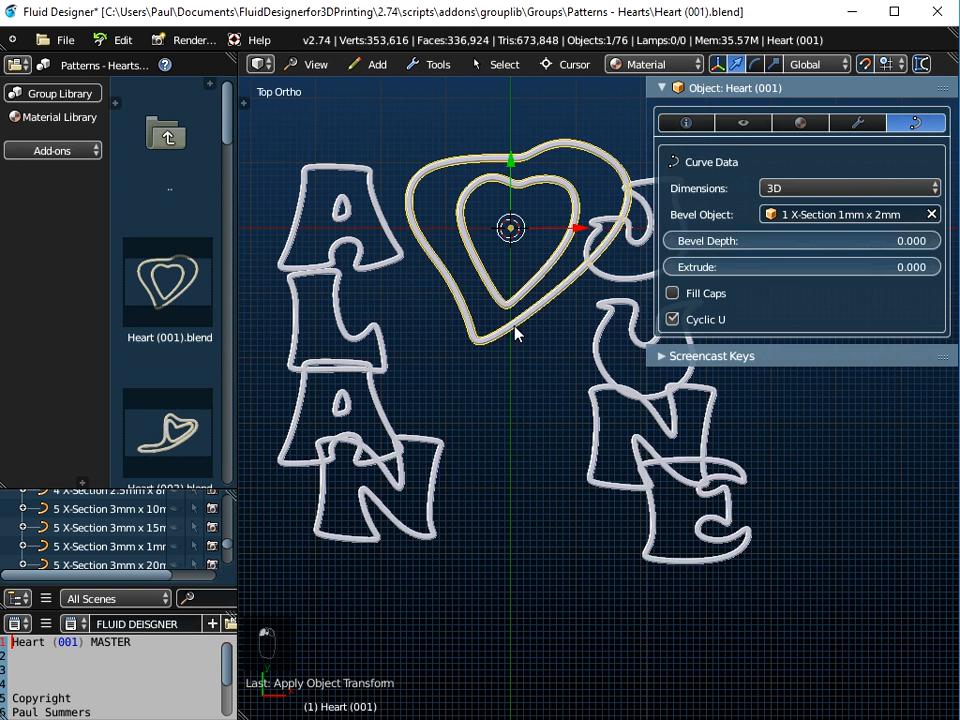
Step: Narrow the object properties panel to uncover the letters, then scale the first A in the left stack by 0.5 and apply its scale
left_click_drag(646, 275, 776, 262)
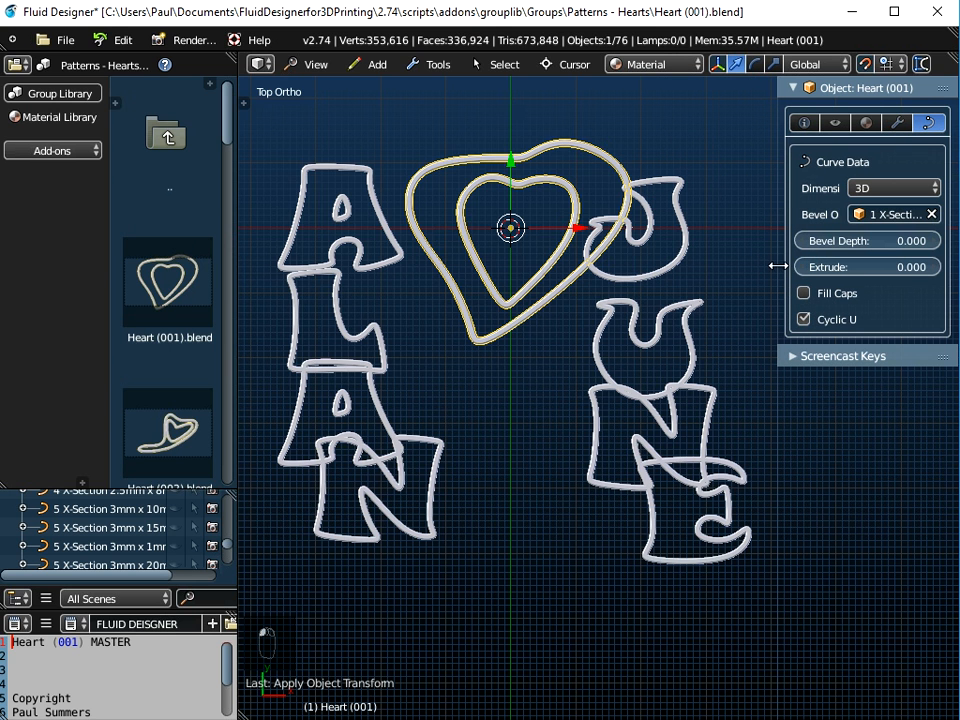
right_click(372, 265)
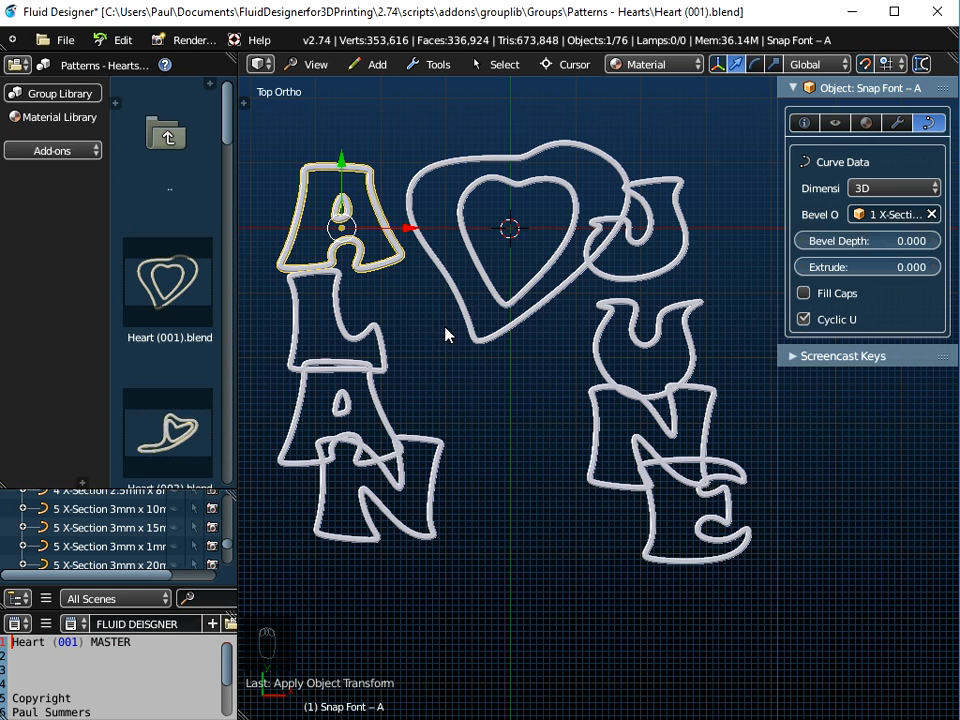
type("s")
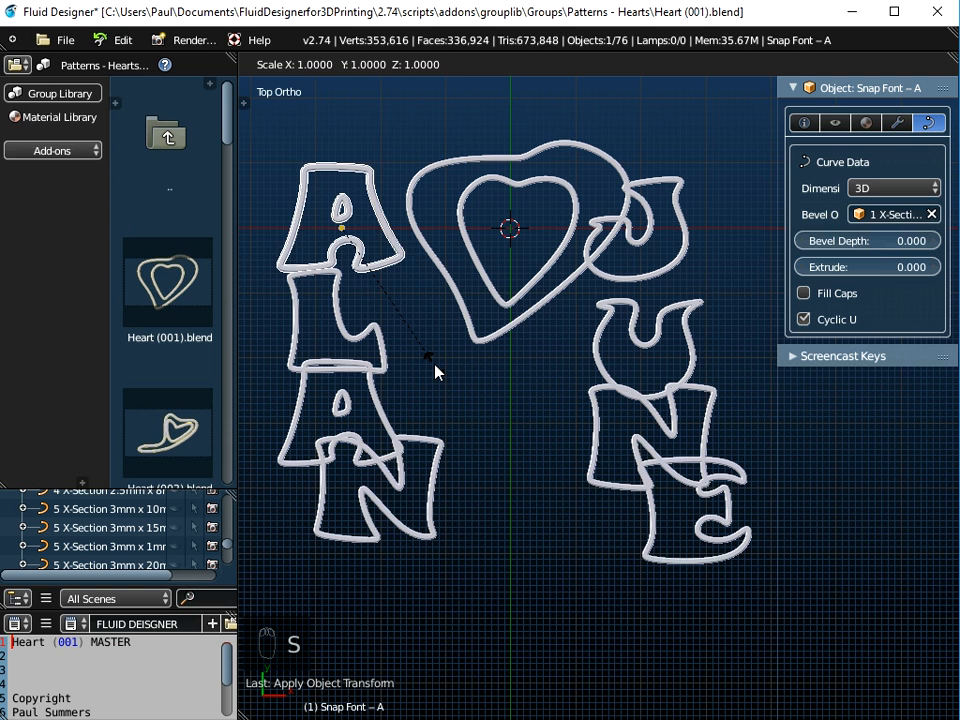
type("0.5")
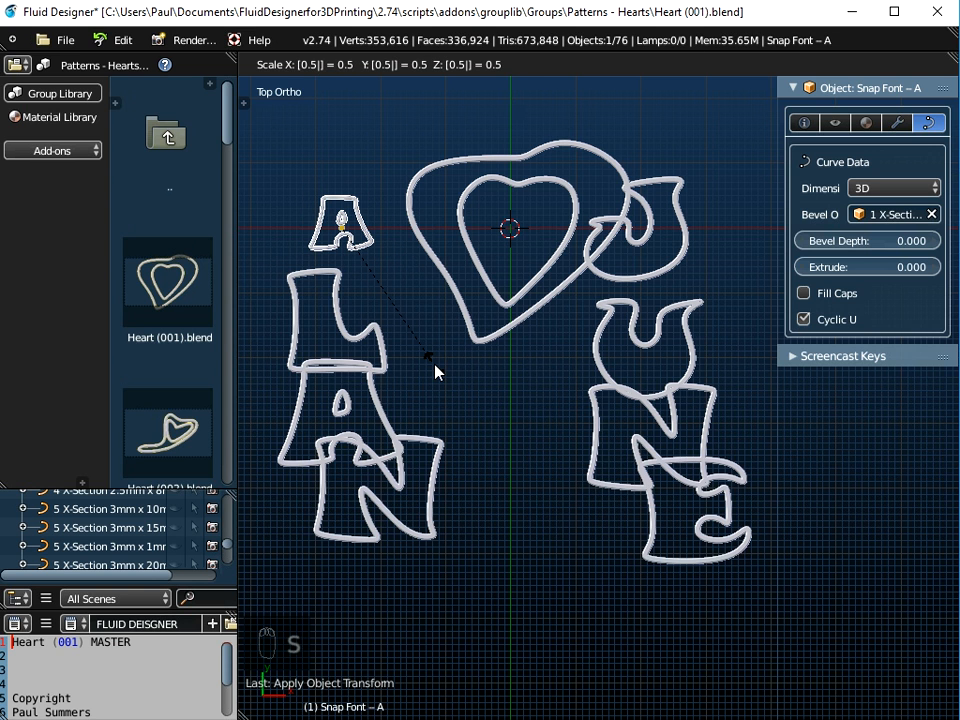
key("Return")
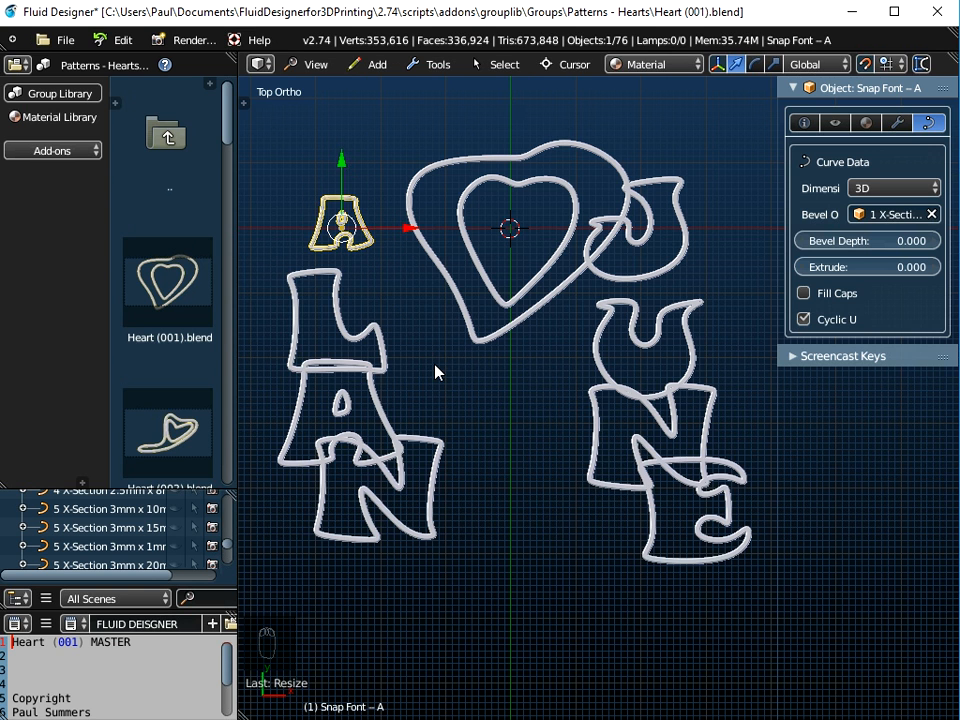
key("ctrl+a")
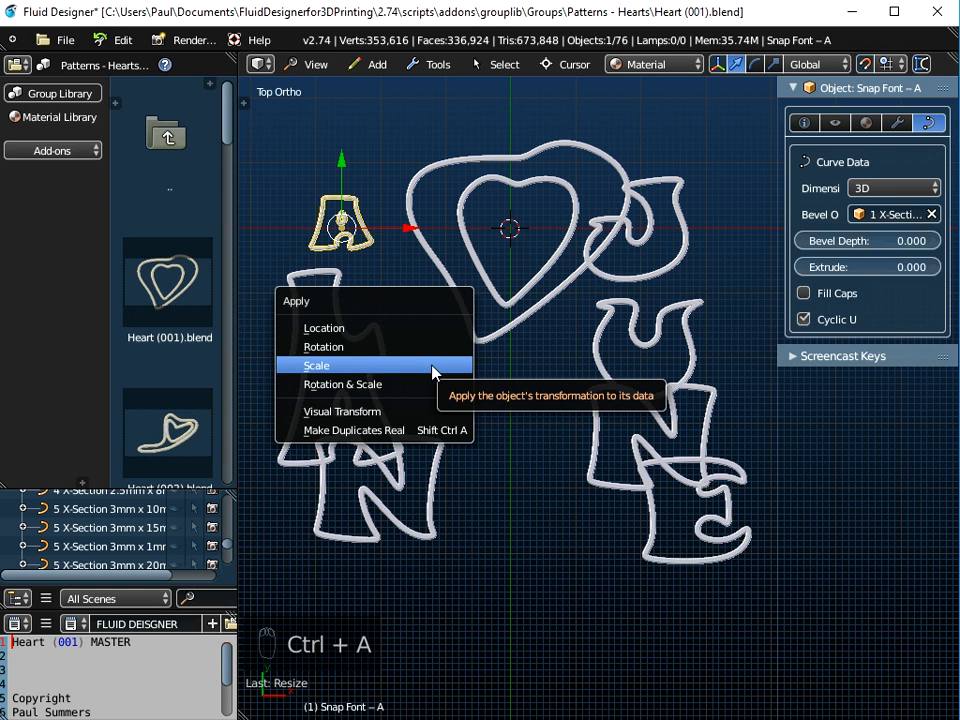
left_click(426, 372)
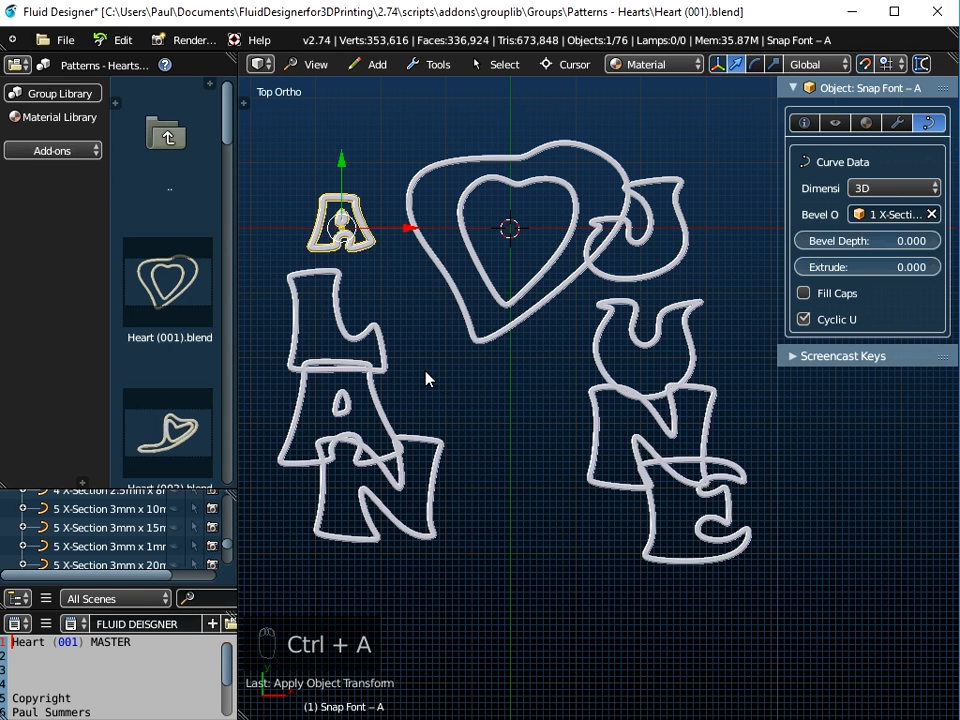
Step: Scale the Snap Font L in the left stack by 0.5 and apply its scale
right_click(338, 278)
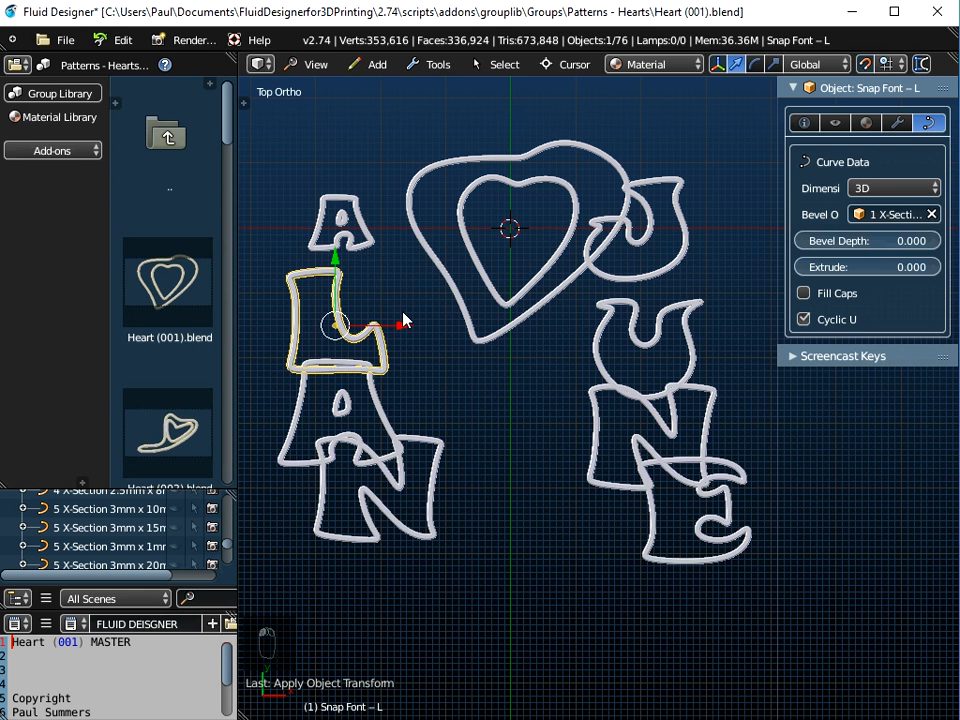
type("s0.5")
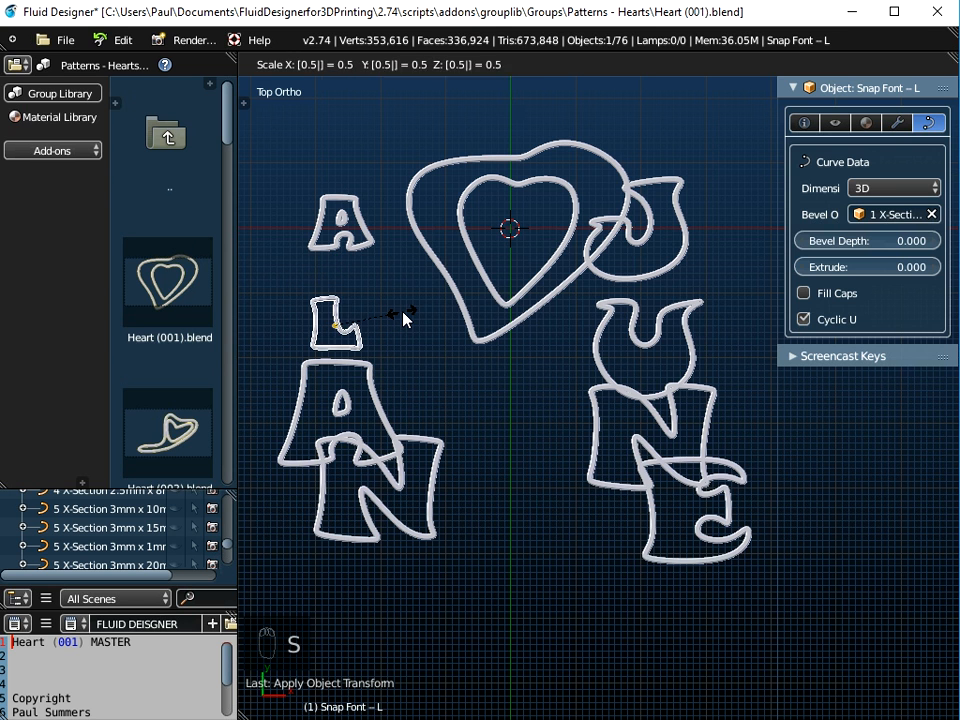
key("Return")
key("ctrl+a")
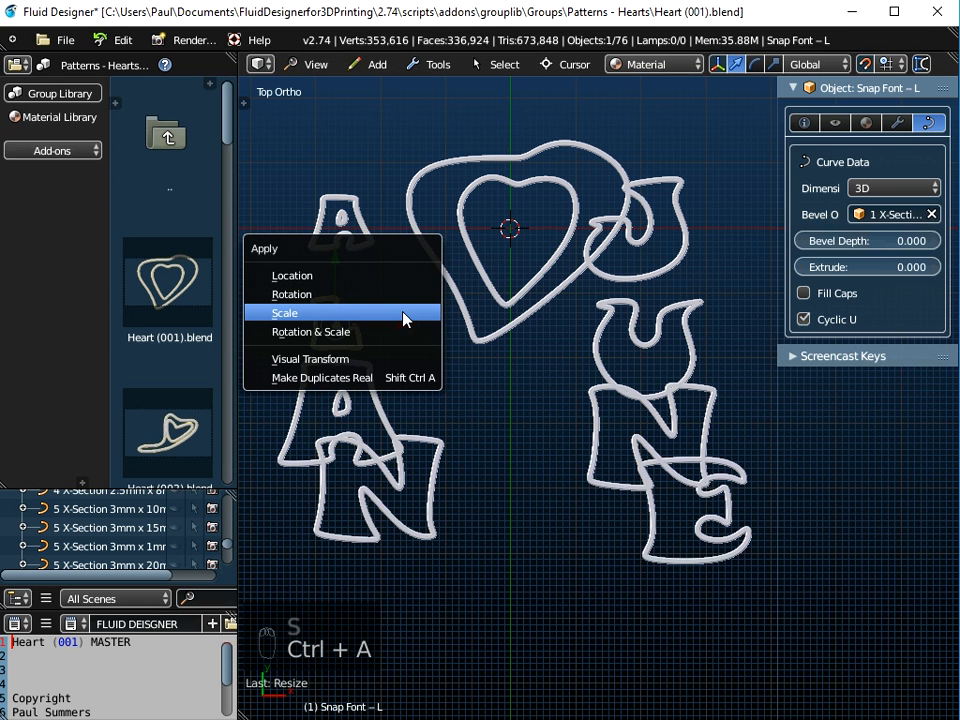
left_click(403, 317)
Step: Scale the second A, below the L in the left stack, by 0.5 and apply its scale
right_click(377, 397)
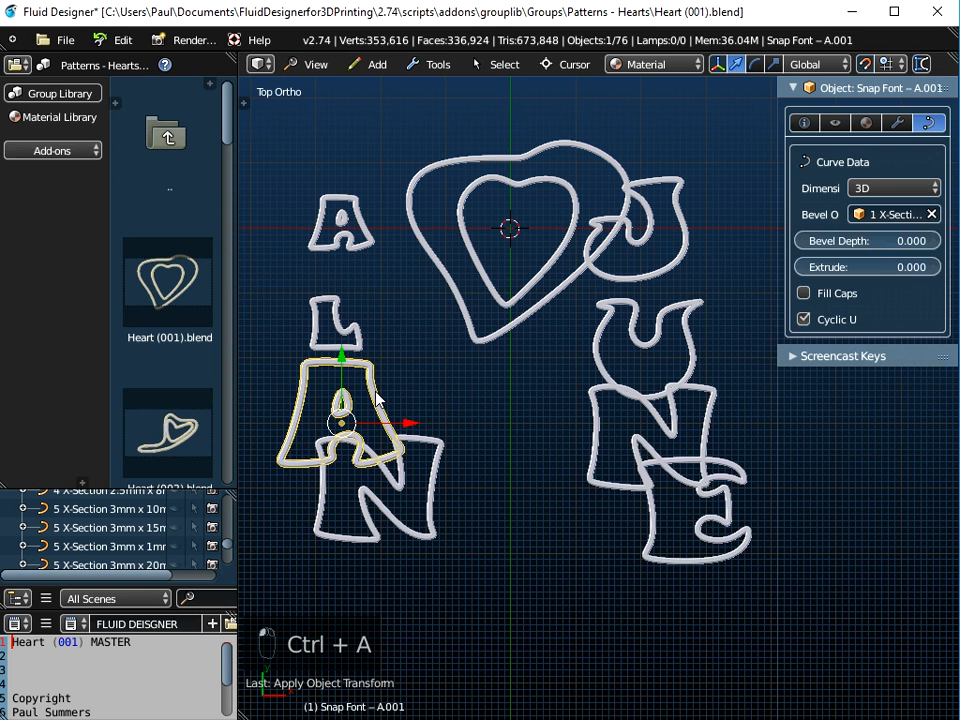
type("s")
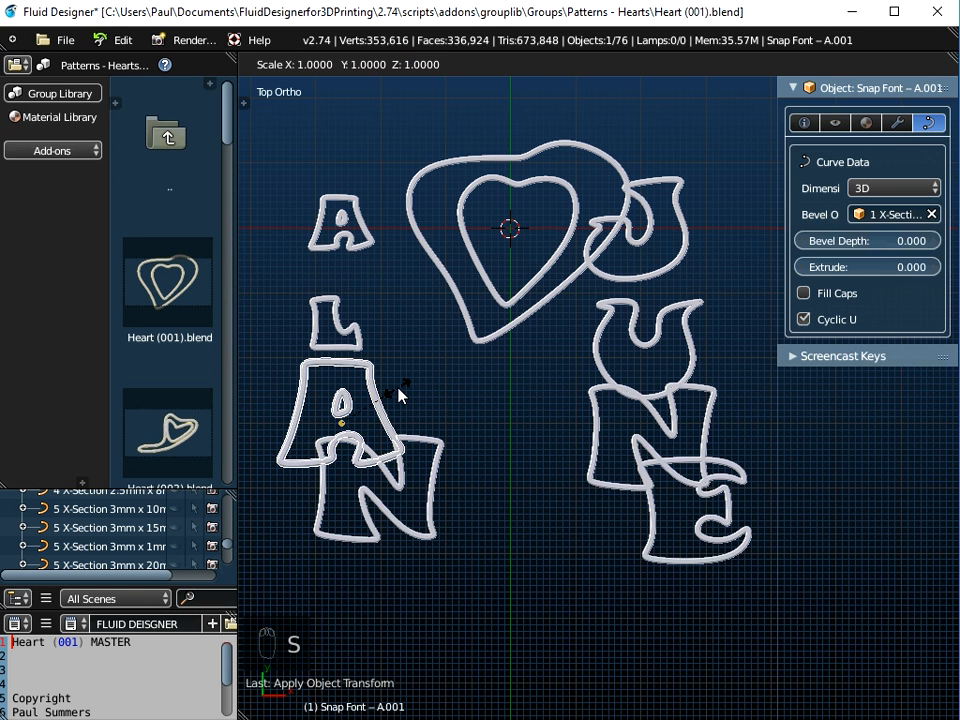
type("0.5")
key("Return")
key("ctrl+a")
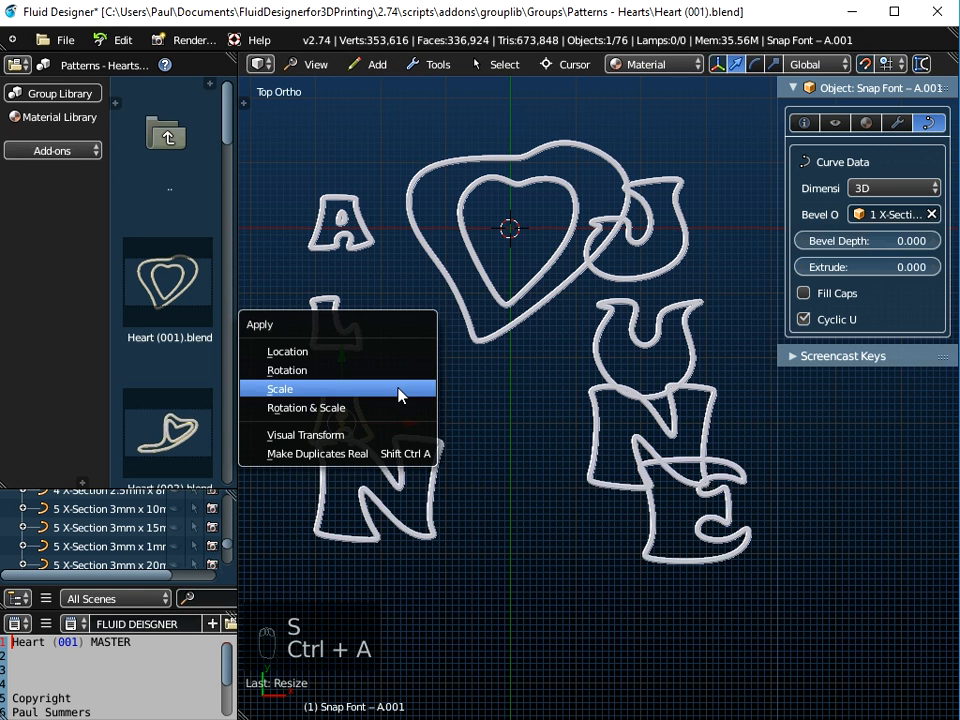
left_click(398, 389)
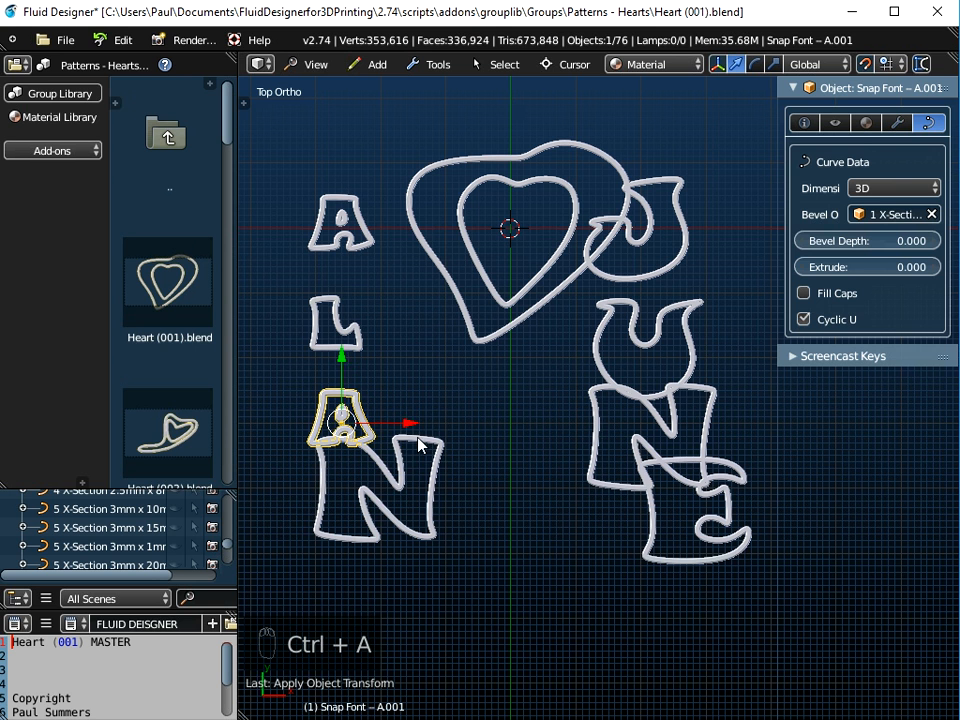
Step: Scale the N at the bottom of the left stack by 0.5 and apply its scale
right_click(430, 440)
type("s0.5")
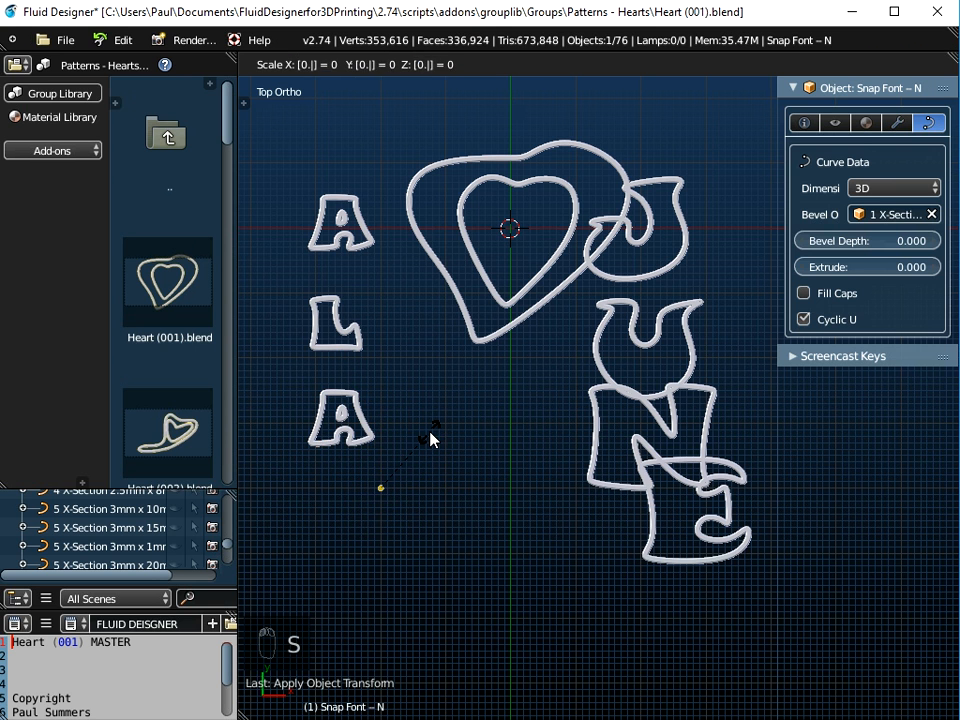
key("Return")
key("ctrl+a")
left_click(431, 434)
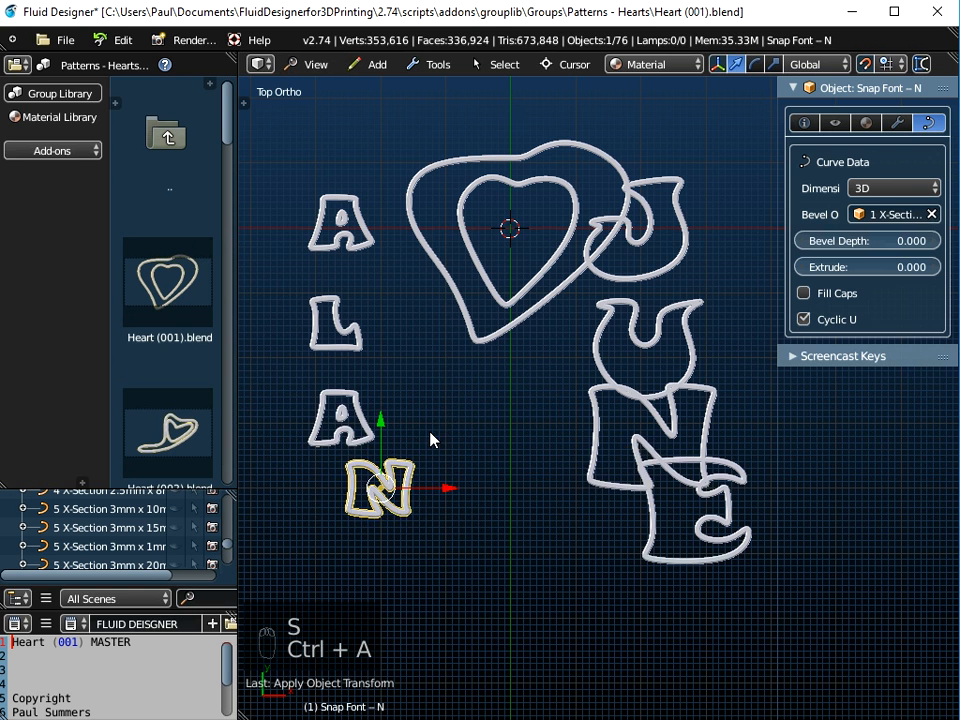
Step: Scale the Snap Font J overlapping the heart's right side by 0.5 and apply its scale
right_click(658, 274)
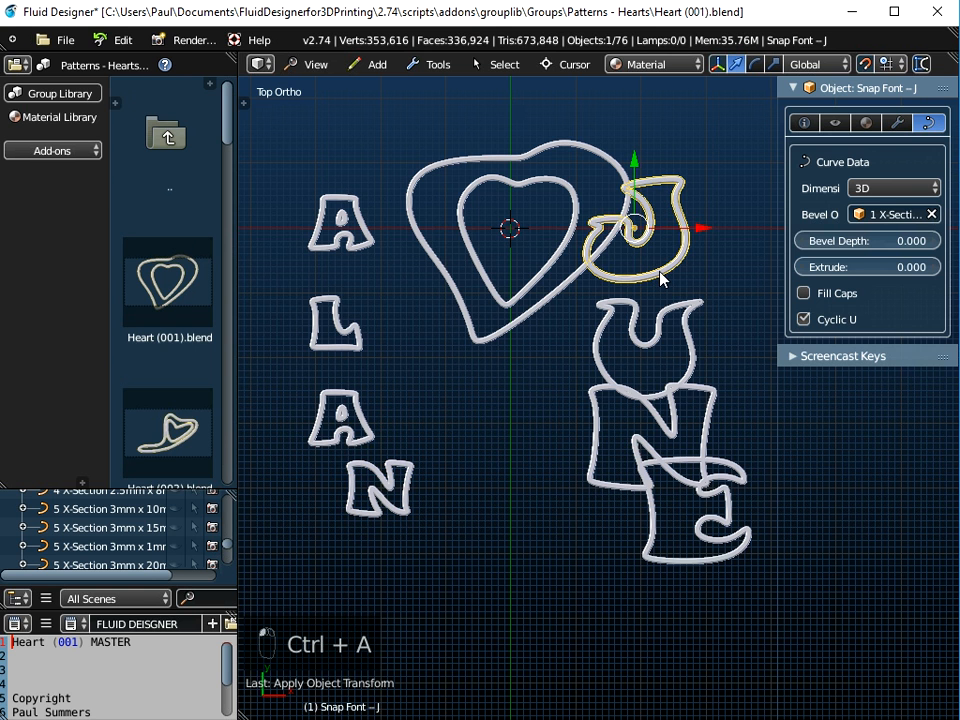
type("s0.5")
key("Return")
key("ctrl+a")
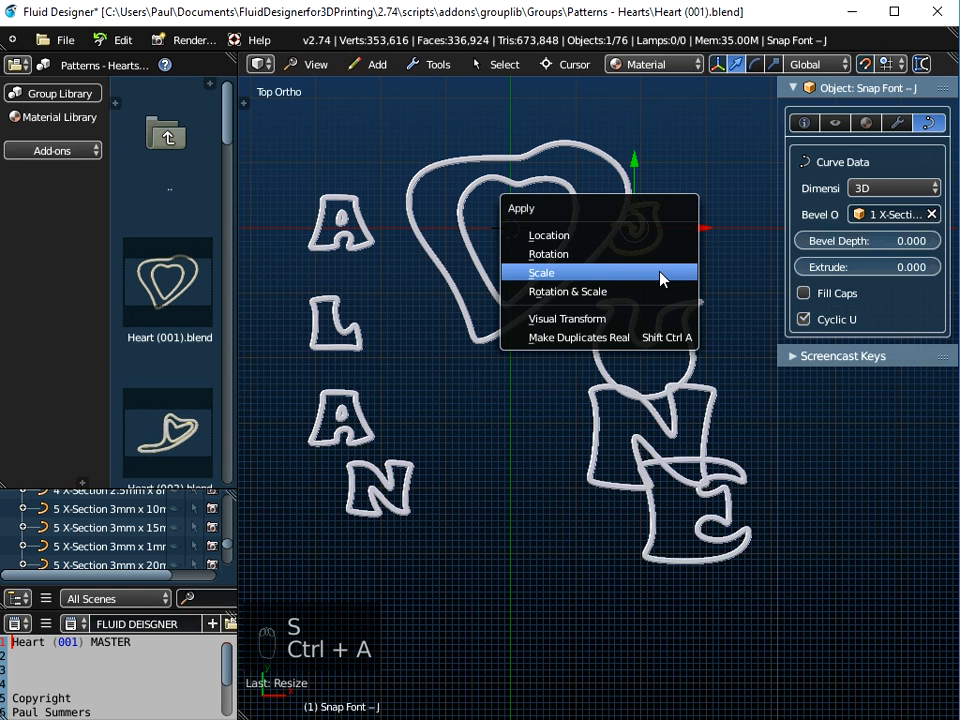
left_click(660, 279)
Step: Scale the Snap Font U in the right stack by 0.5 and apply its scale
right_click(700, 305)
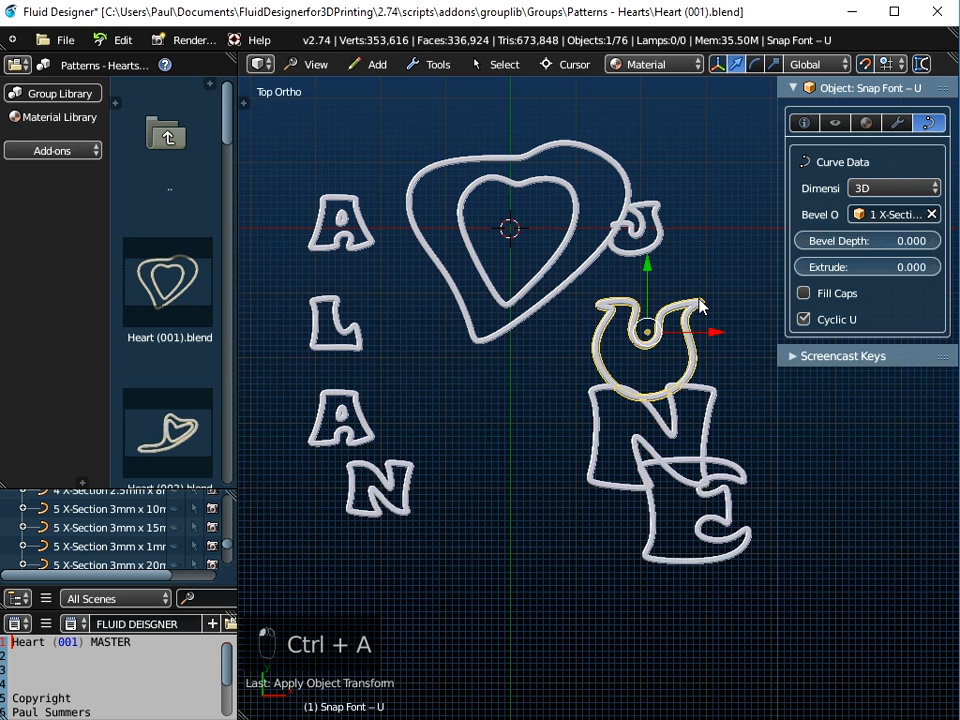
type("s0.5")
key("Return")
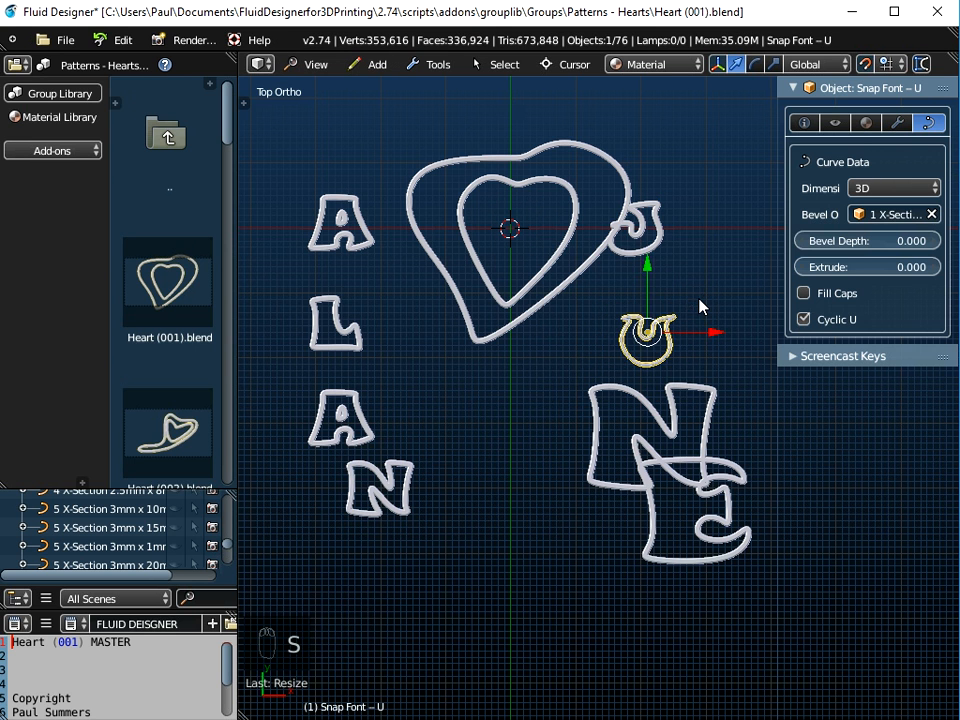
key("ctrl+a")
left_click(700, 305)
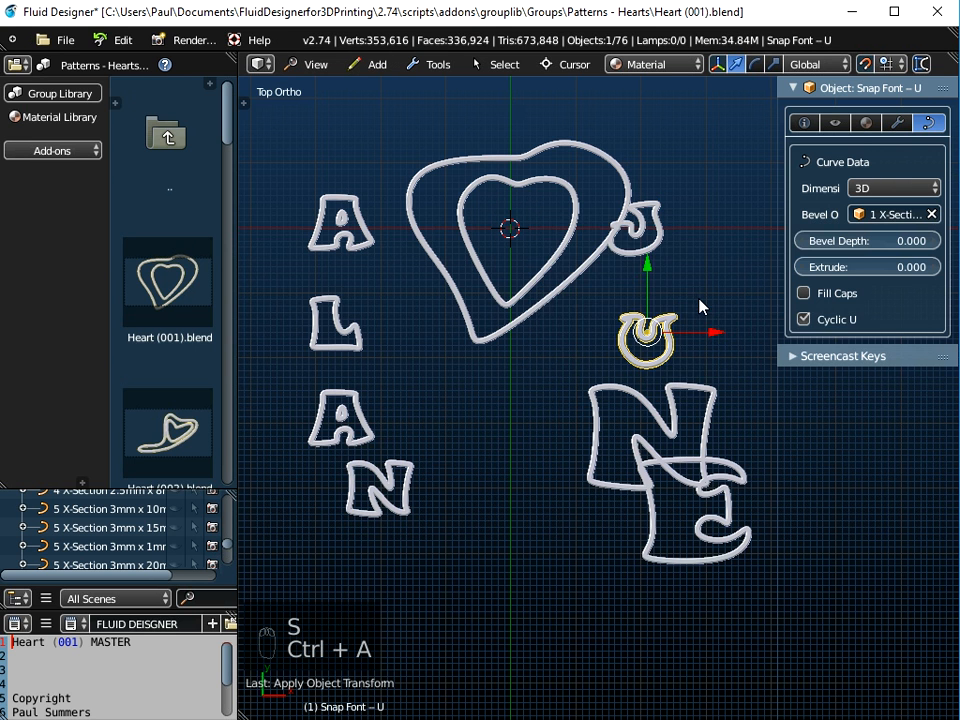
Step: Scale the N below the U in the right stack by 0.5 and apply its scale
right_click(681, 393)
type("s0.5")
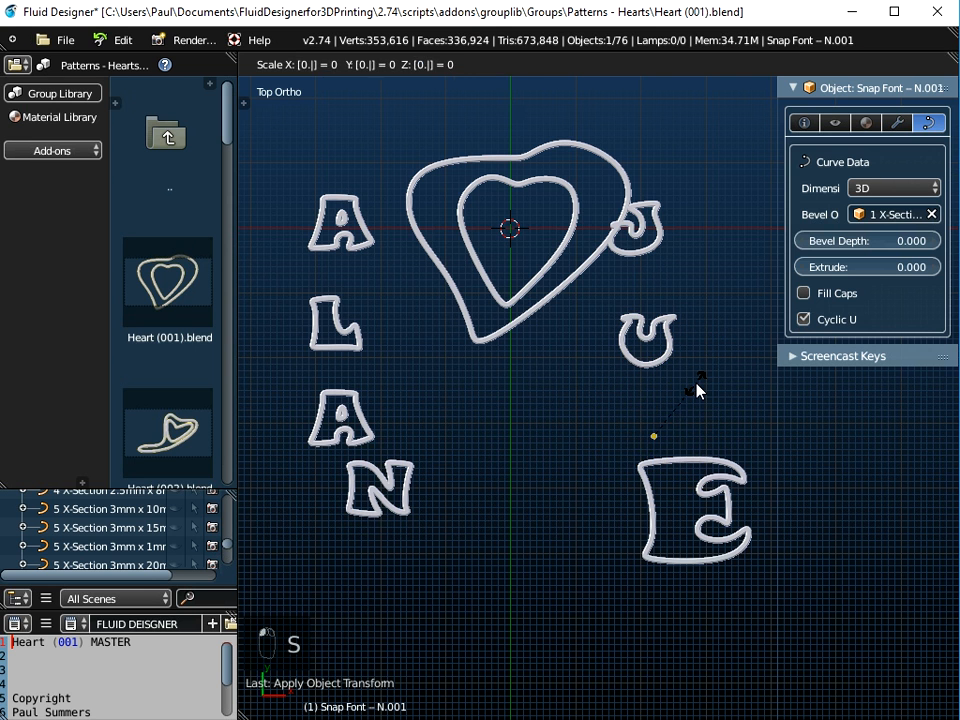
key("Return")
key("ctrl+a")
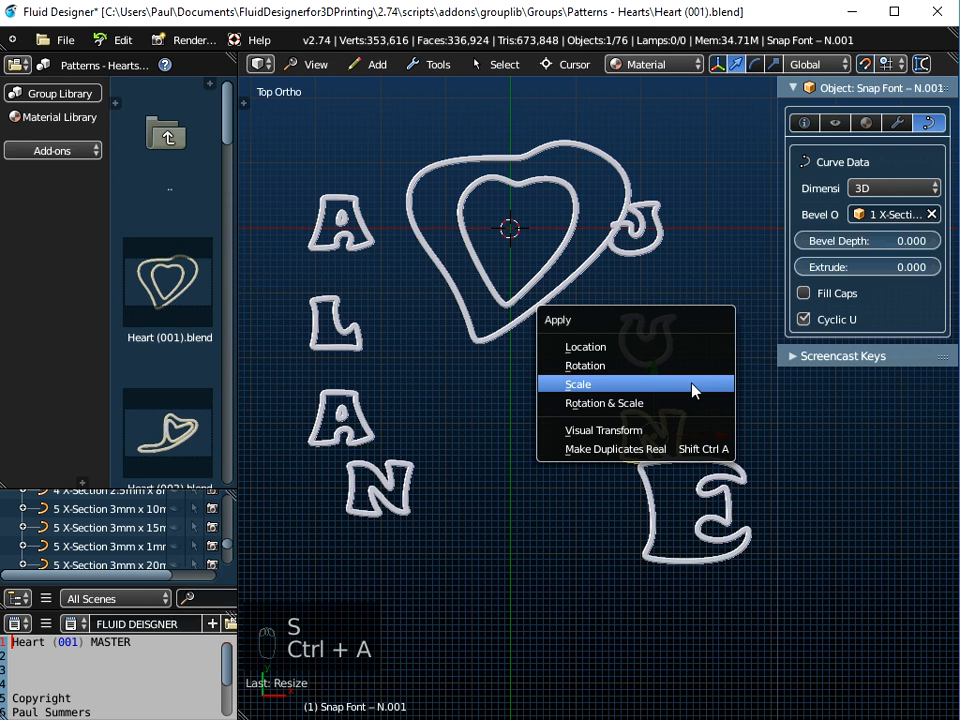
left_click(698, 388)
Step: Scale the Snap Font E at the bottom of the right stack by 0.5 and apply its scale
right_click(706, 466)
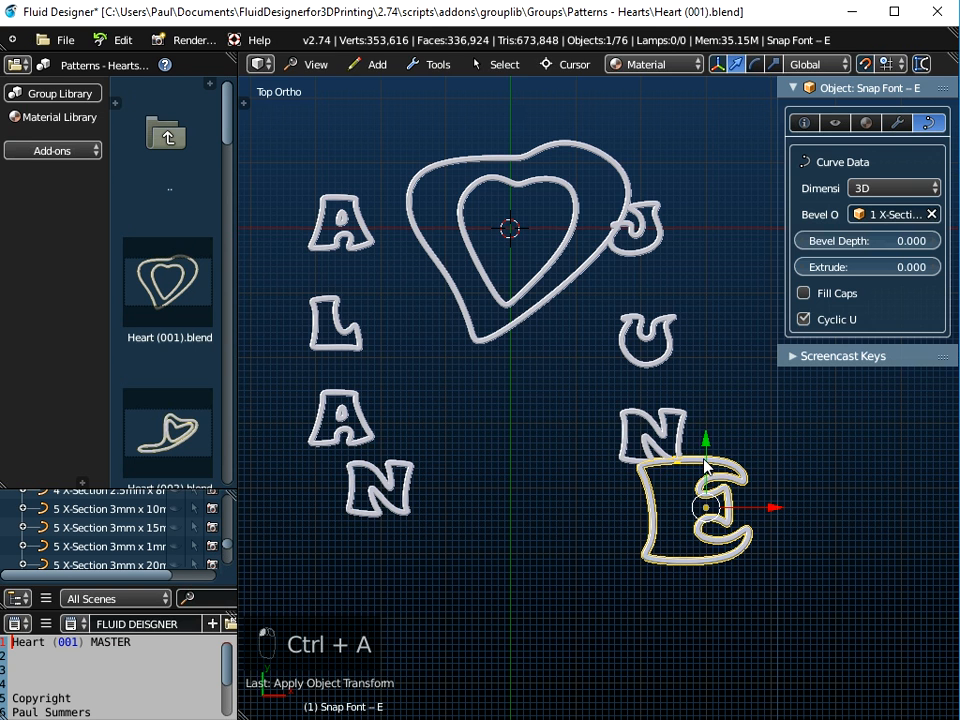
type("s0.5")
key("Return")
key("ctrl+a")
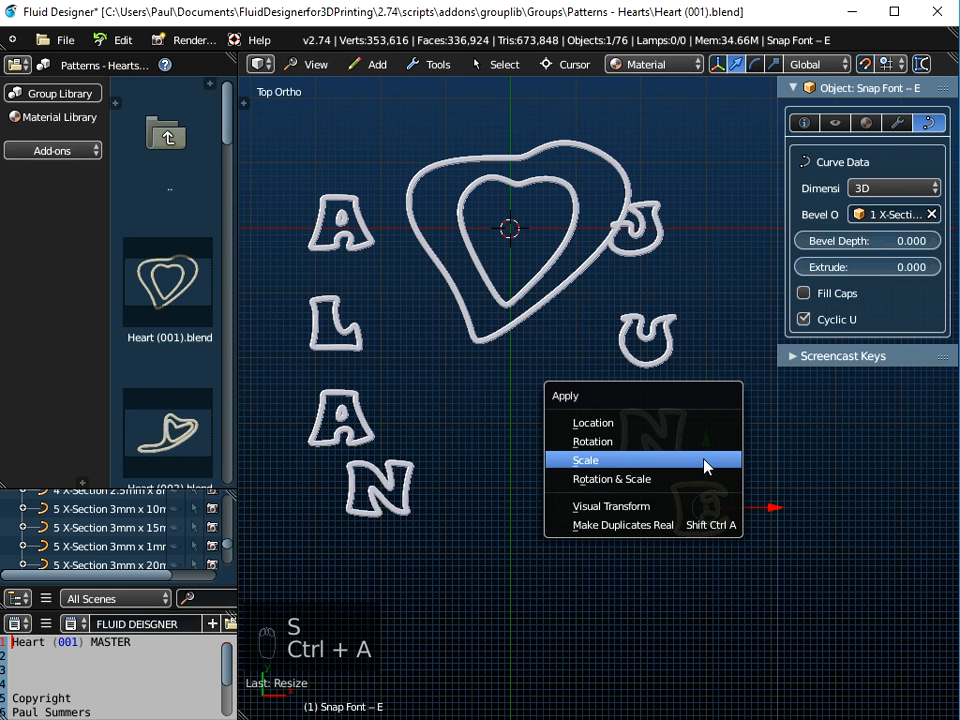
left_click(704, 461)
Step: Move the J into the heart's upper right lobe, overlapping both the outer and inner heart outlines
scroll(636, 428, "up", 1)
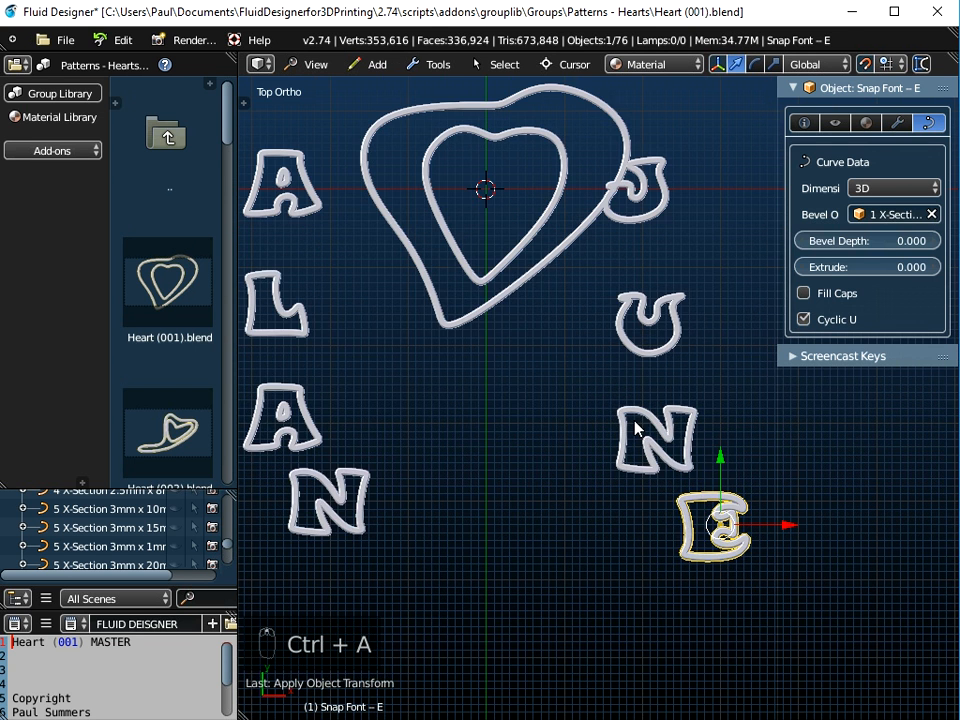
scroll(636, 428, "down", 3)
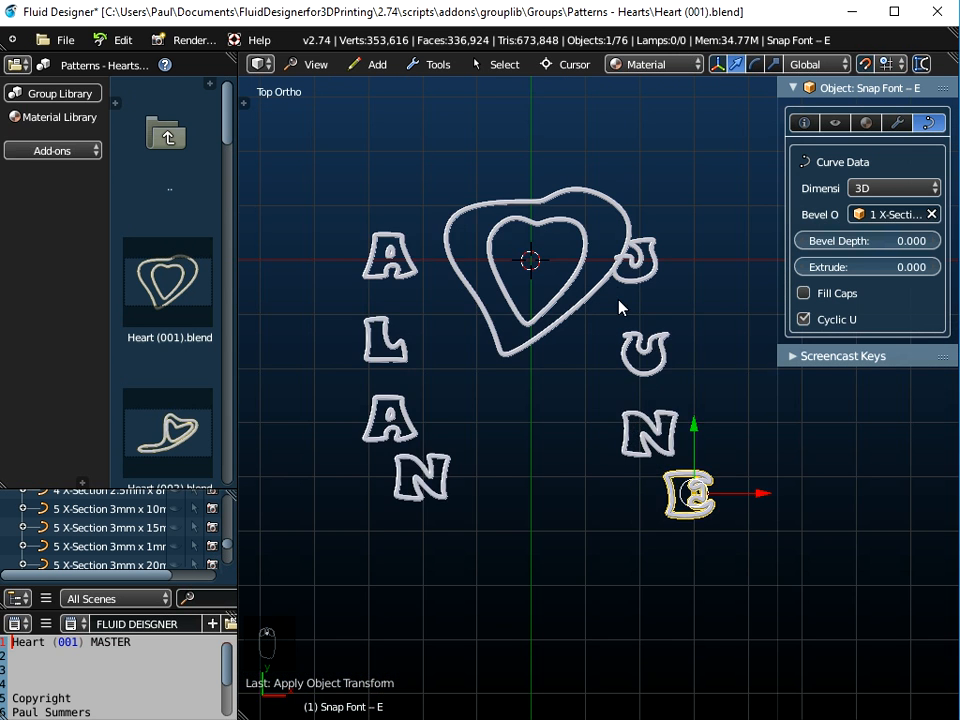
scroll(620, 300, "up", 3)
right_click(660, 243)
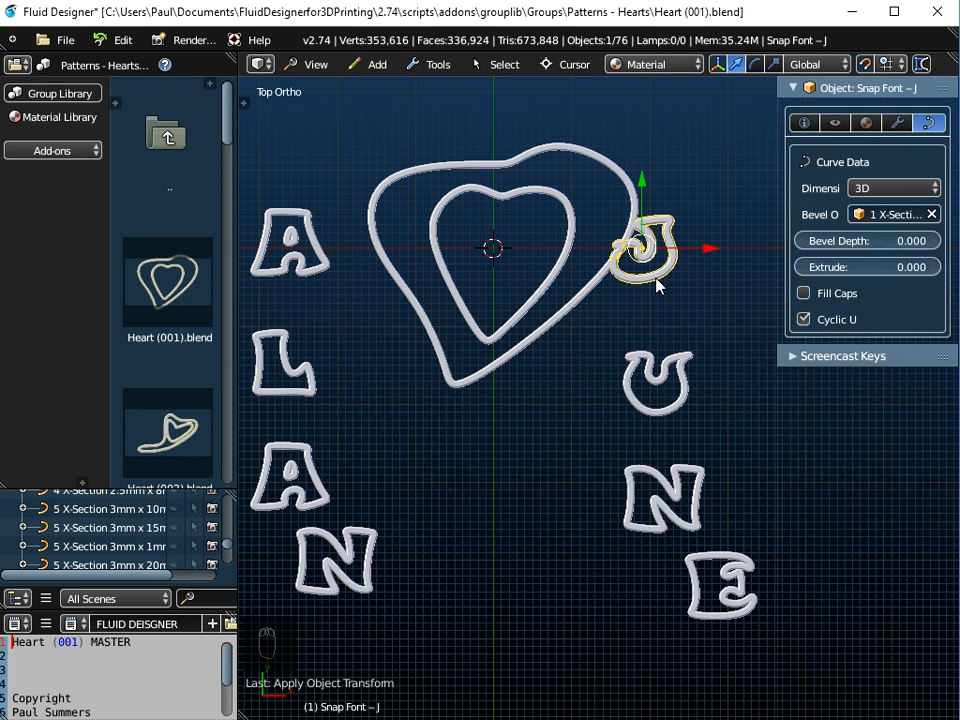
key("g")
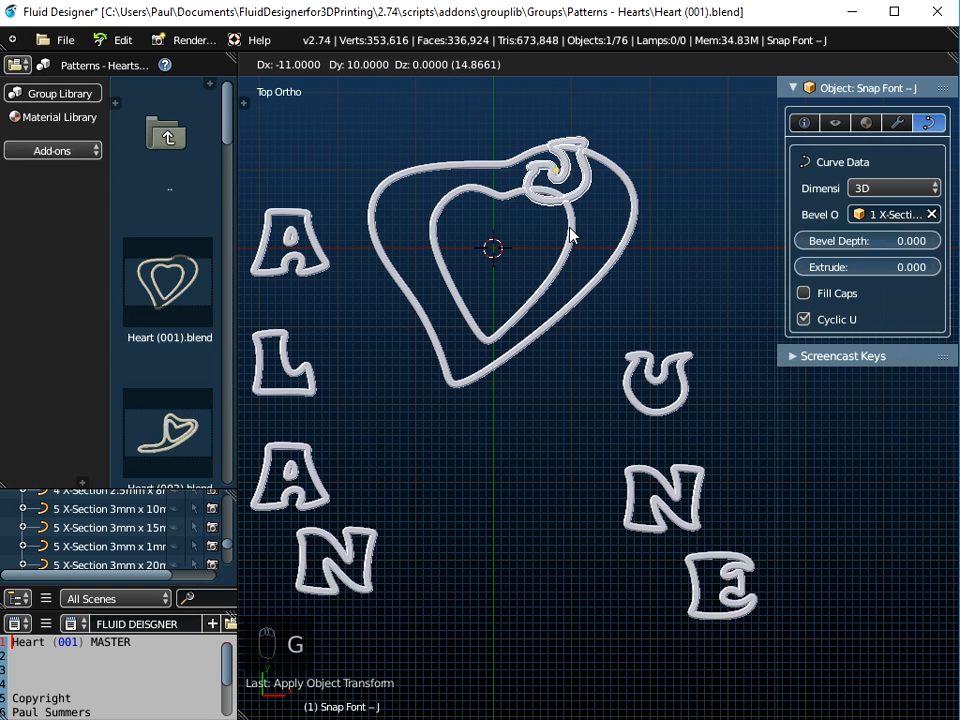
left_click(563, 242)
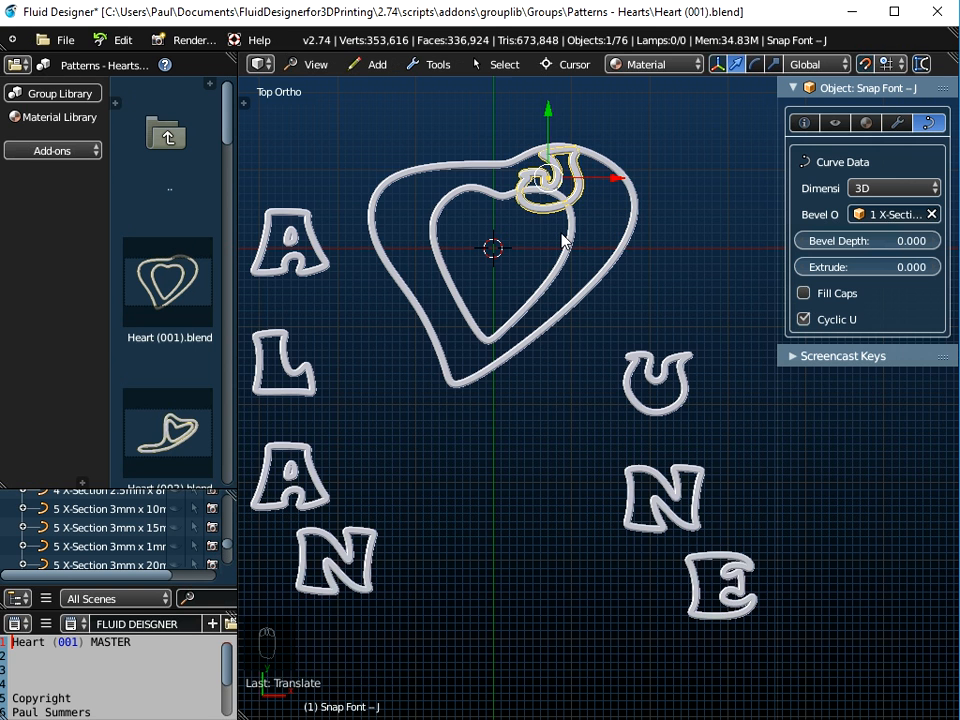
Step: Move the U beside the J, between the heart's inner and outer outlines on the right side, touching both curves
scroll(591, 150, "up", 6)
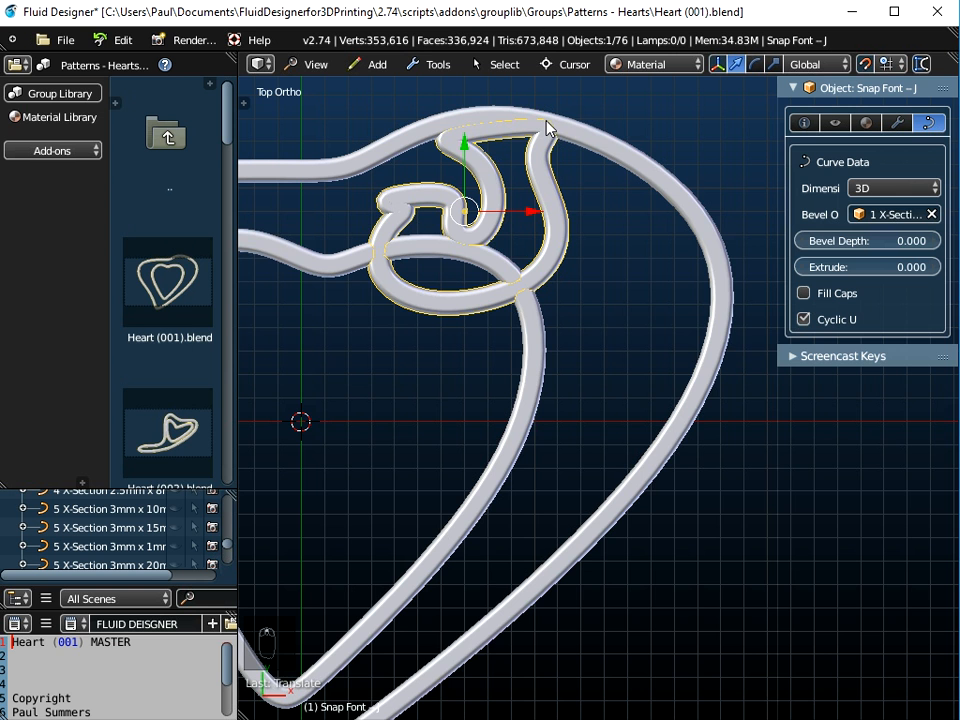
scroll(565, 152, "down", 4)
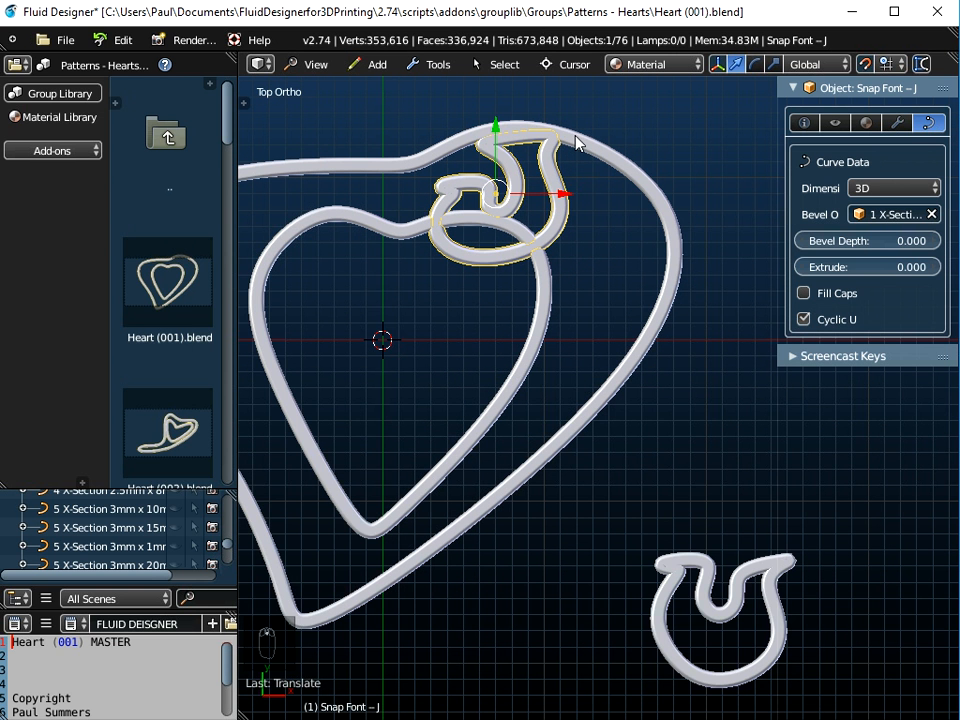
left_click(706, 596)
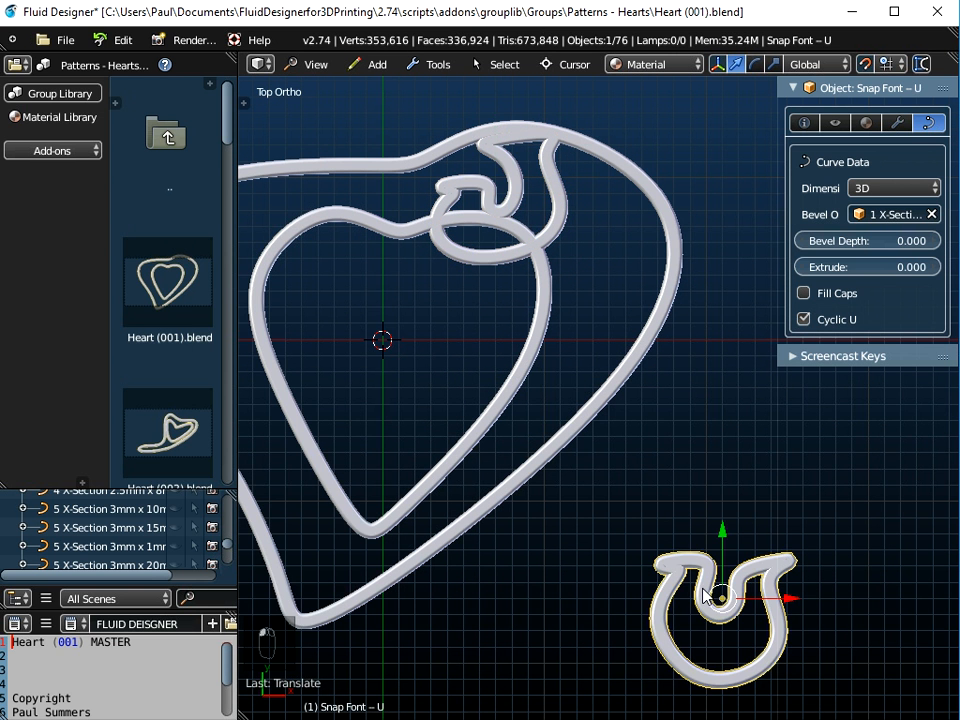
key("g")
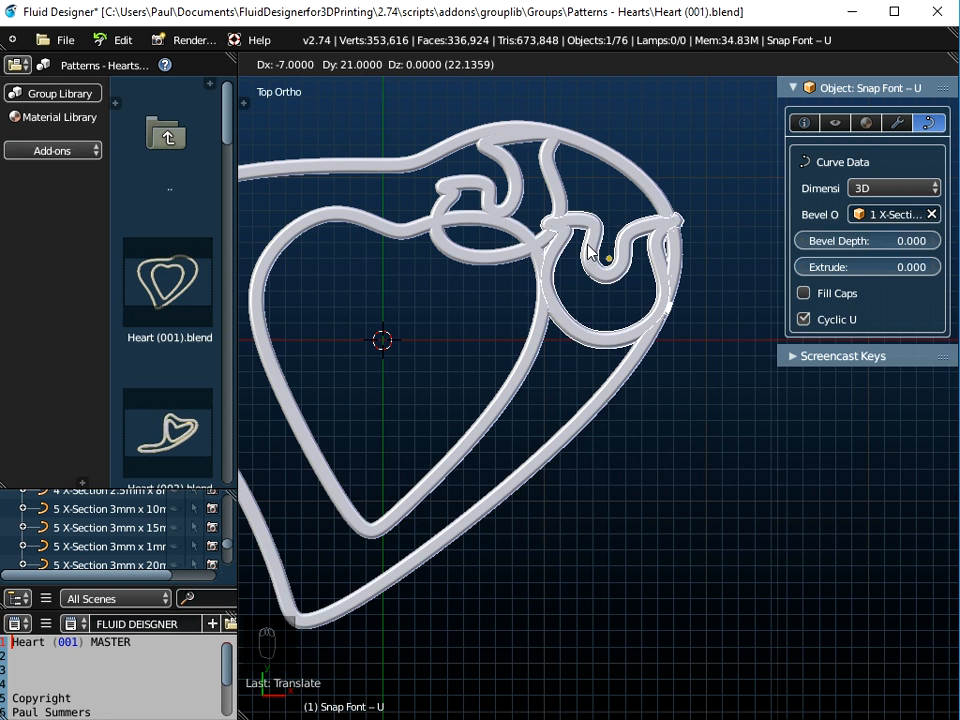
left_click(578, 250)
scroll(605, 430, "down", 4)
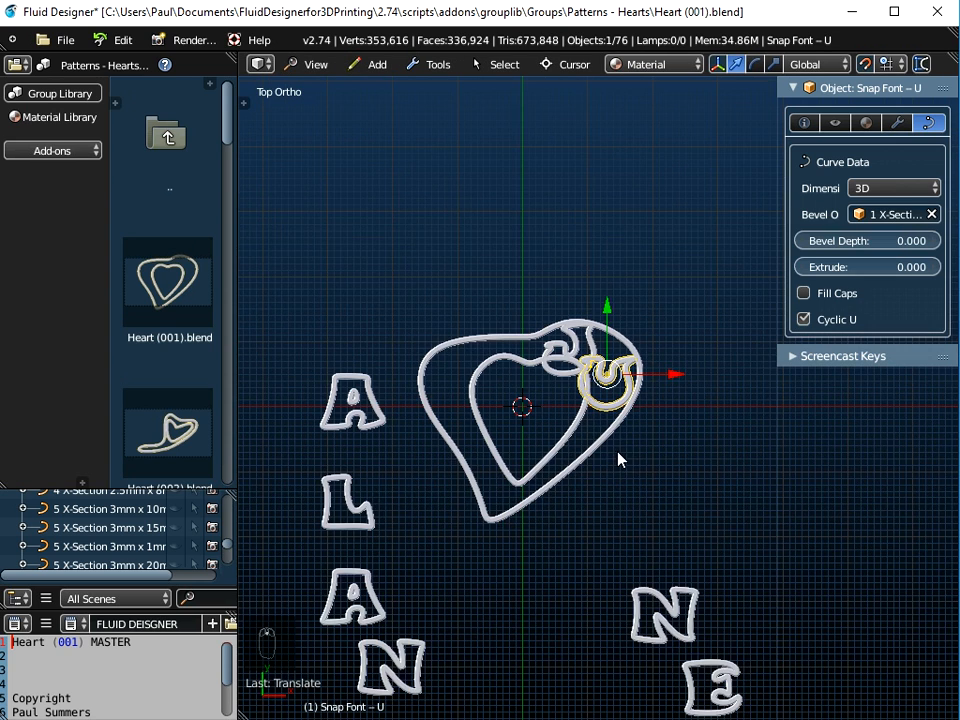
Step: Move the right-hand N into the heart below the U, crossing the inner outline and touching the outer outline
middle_click_drag(628, 482, 596, 410, "shift")
right_click(645, 511)
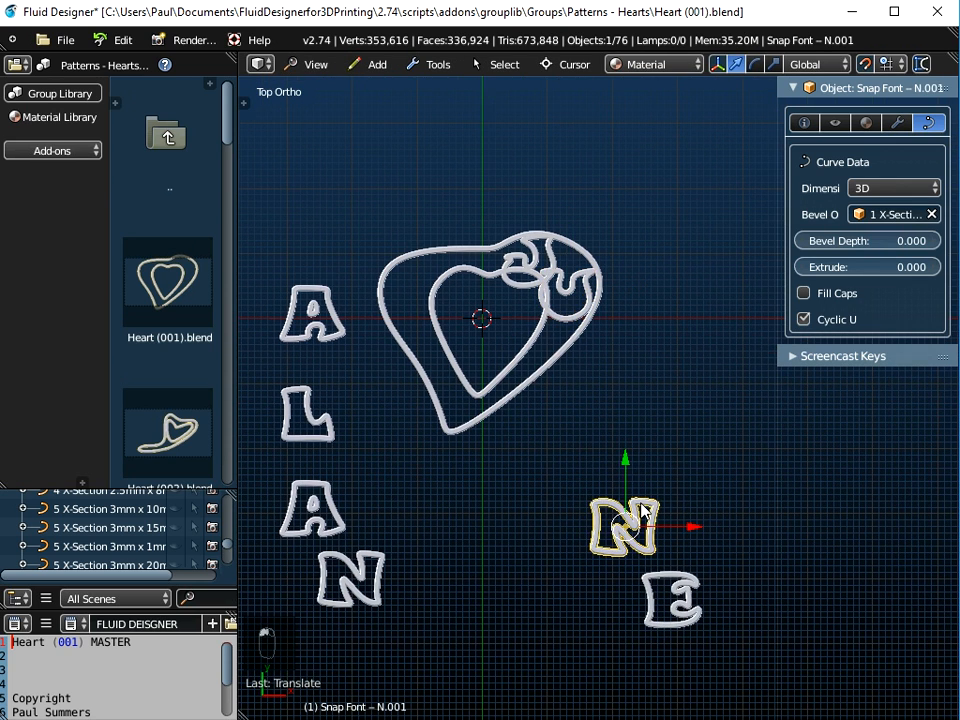
key("g")
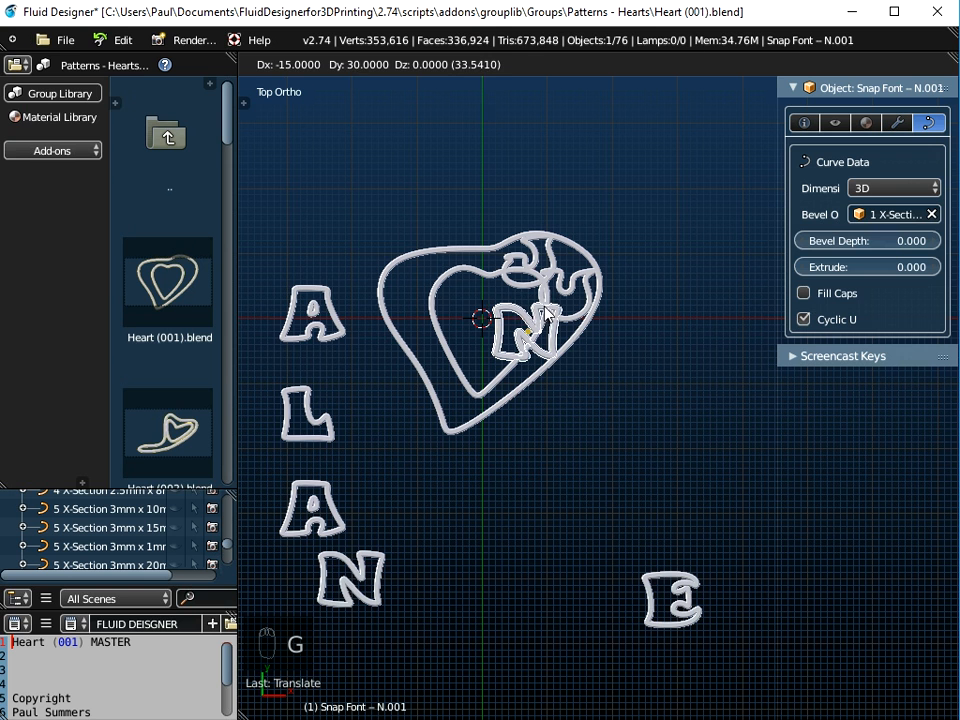
left_click(553, 311)
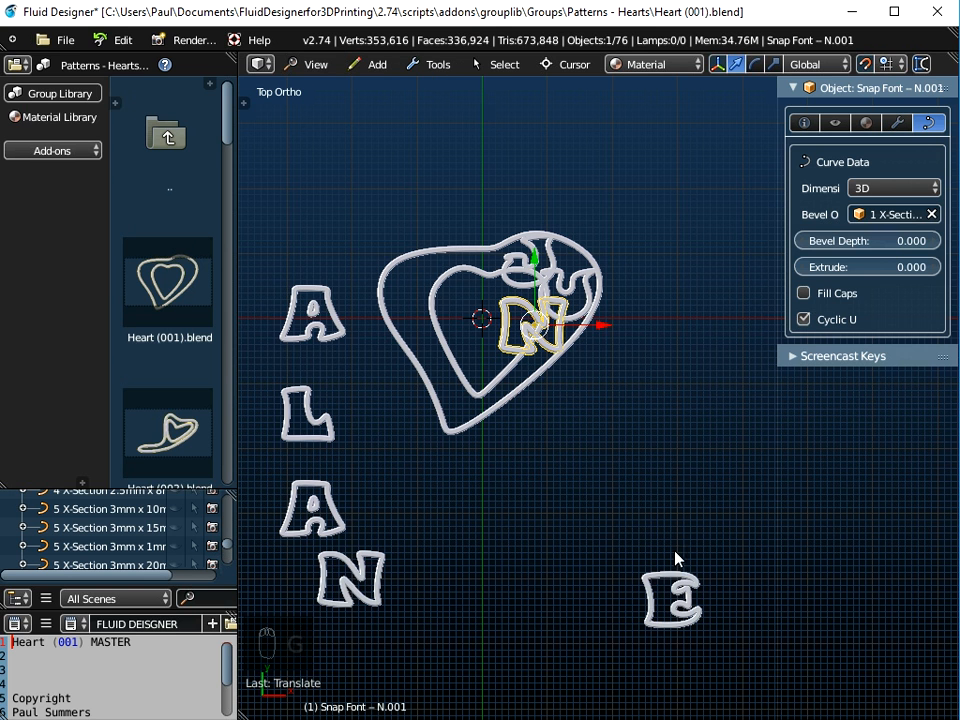
Step: Move the E into the heart below the N, overlapping the inner outline and reaching the outer outline
right_click(677, 590)
key("g")
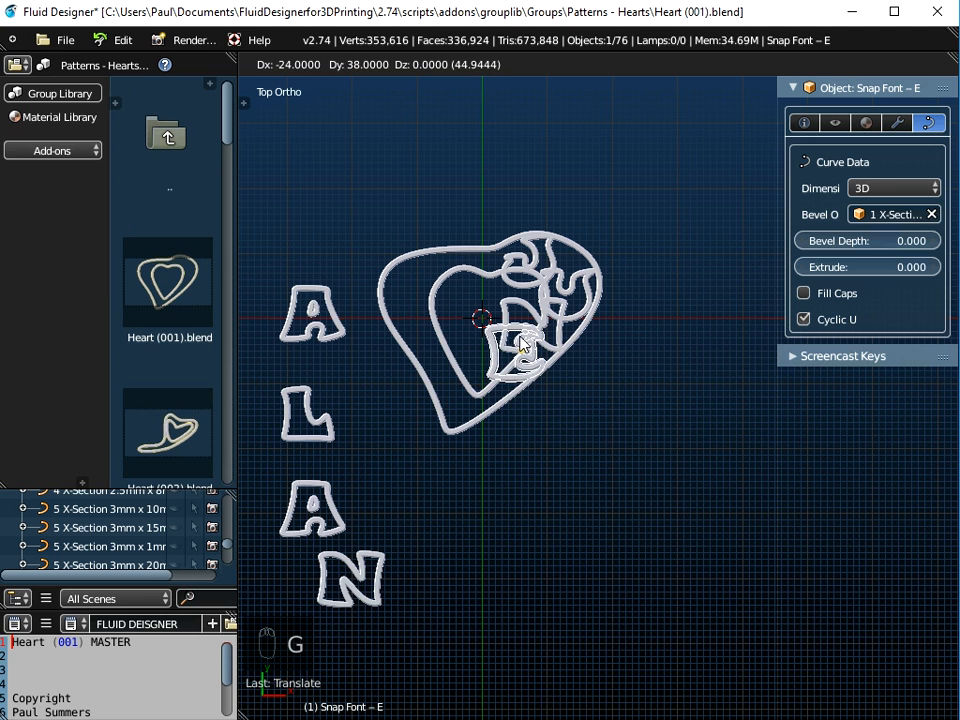
left_click(527, 368)
Step: Pull the E's lower right control point inward so its corner merges with the heart's outer outline without protruding
scroll(527, 368, "up", 5)
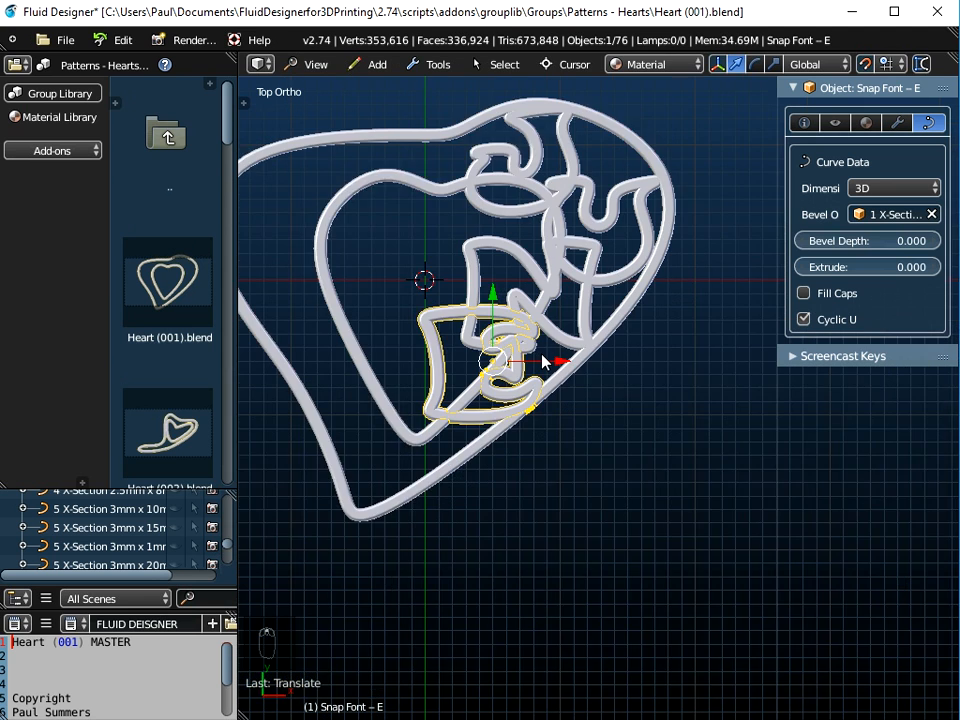
scroll(510, 425, "up", 2)
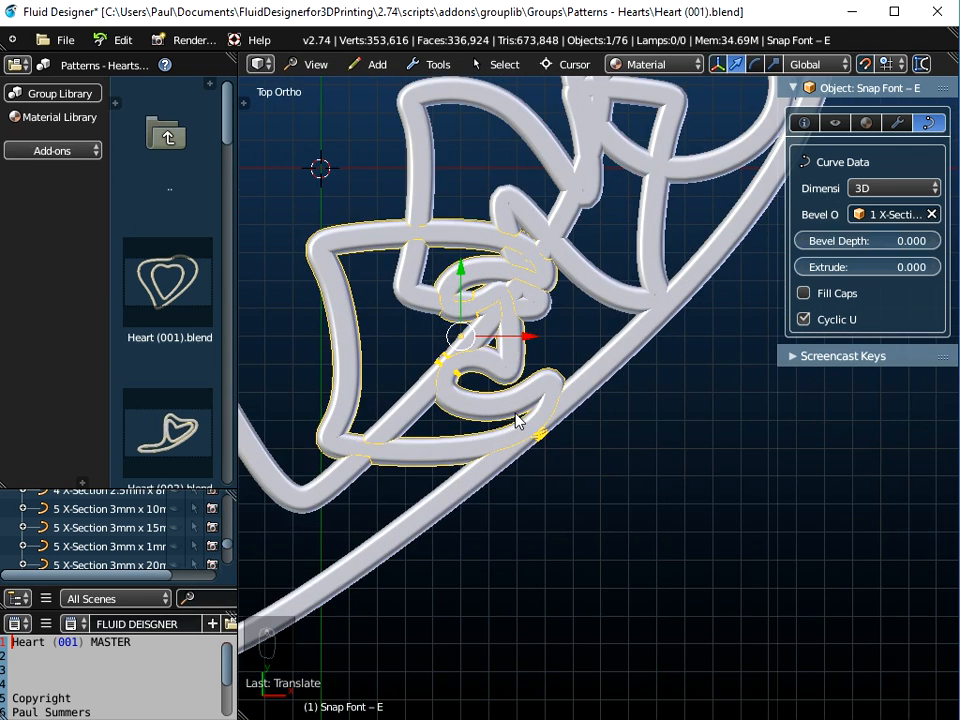
key("Tab")
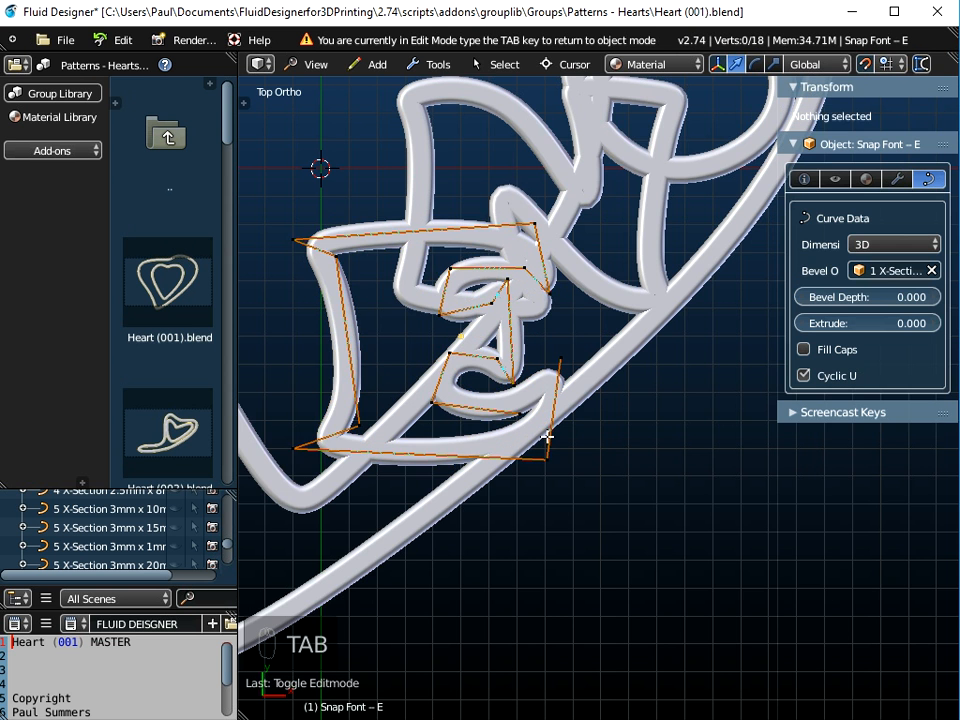
scroll(548, 480, "up", 2)
right_click(548, 478)
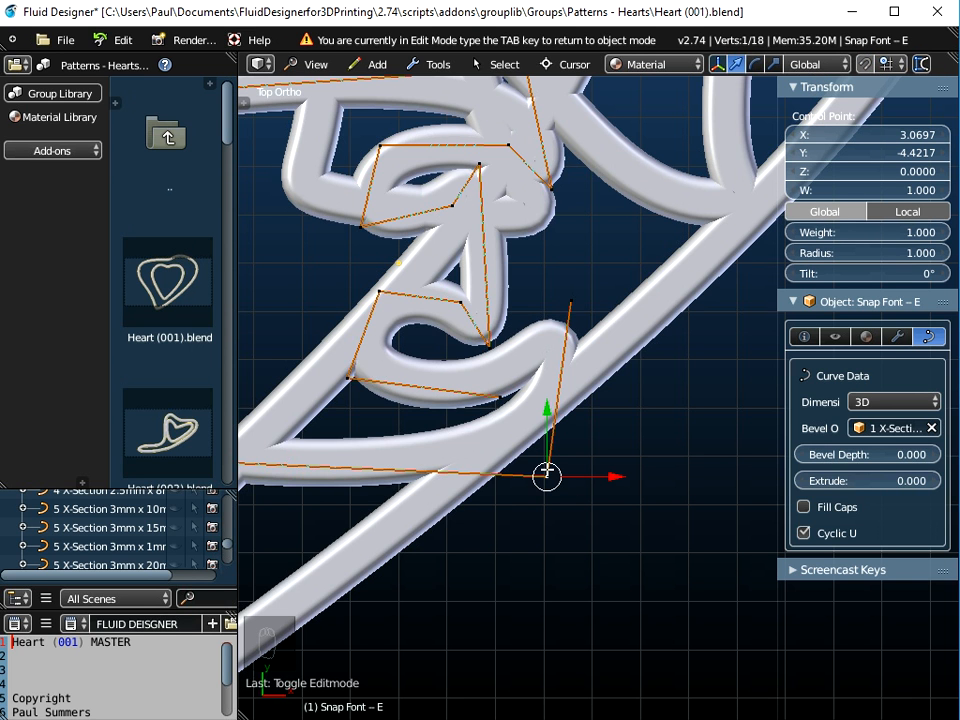
key("g")
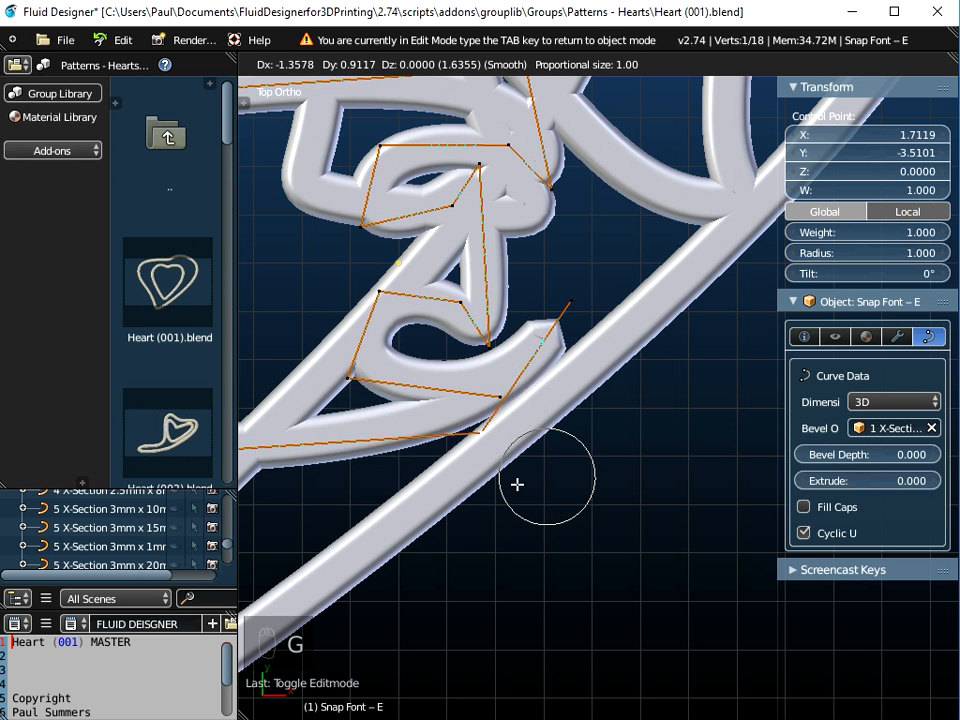
left_click(575, 509)
key("a")
key("Tab")
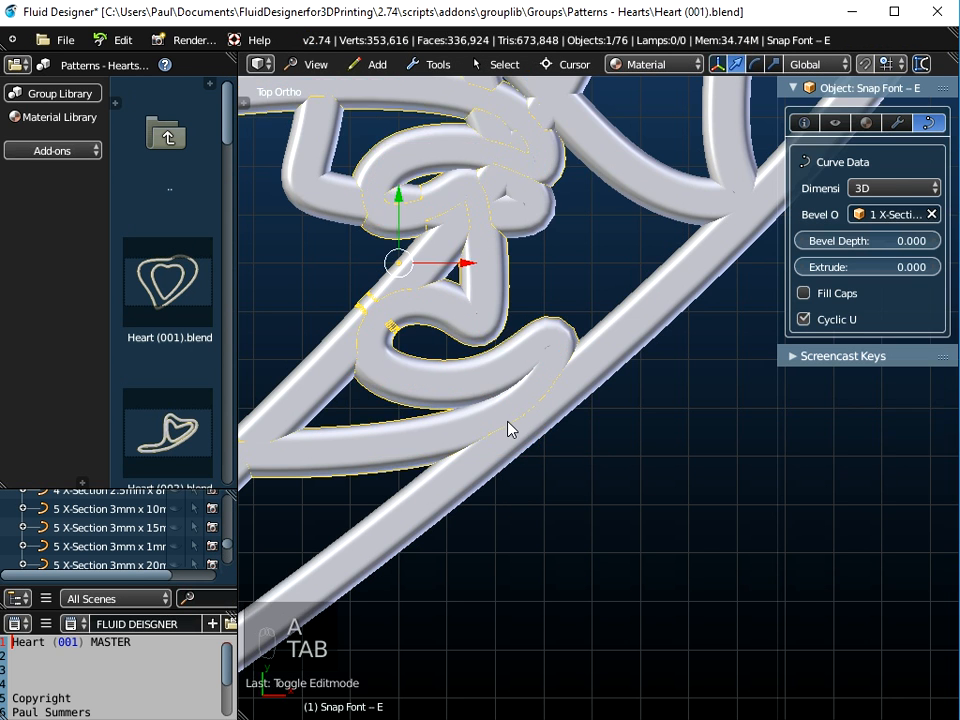
Step: Move the control point at the U's upper right tip slightly outward so the tip overlaps the heart's outer outline
scroll(508, 421, "down", 3)
middle_click_drag(605, 364, 451, 580, "shift")
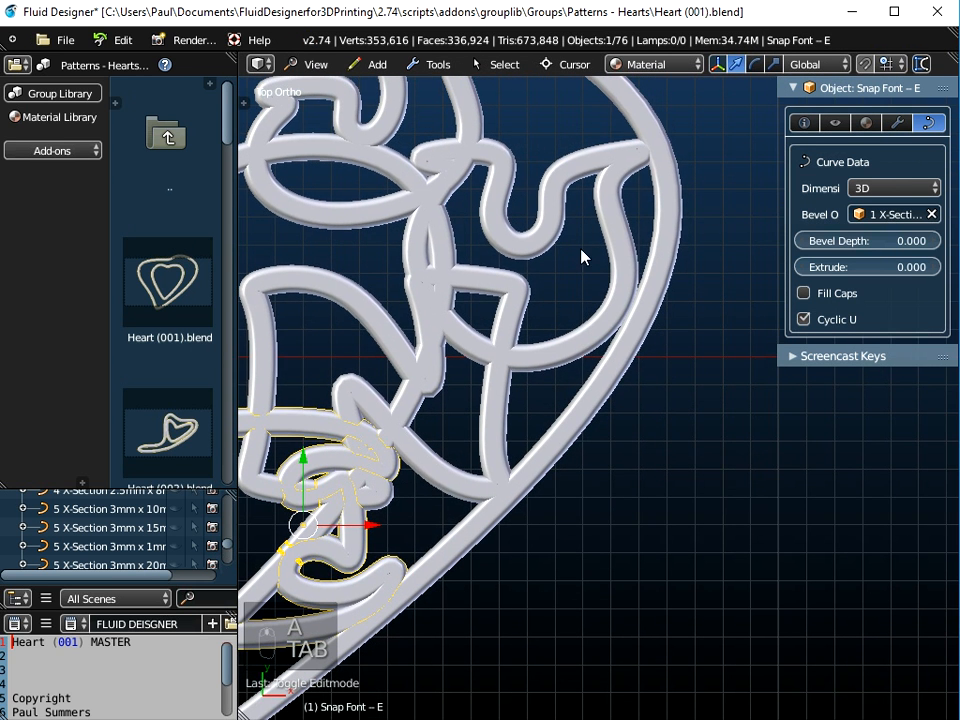
right_click(641, 163)
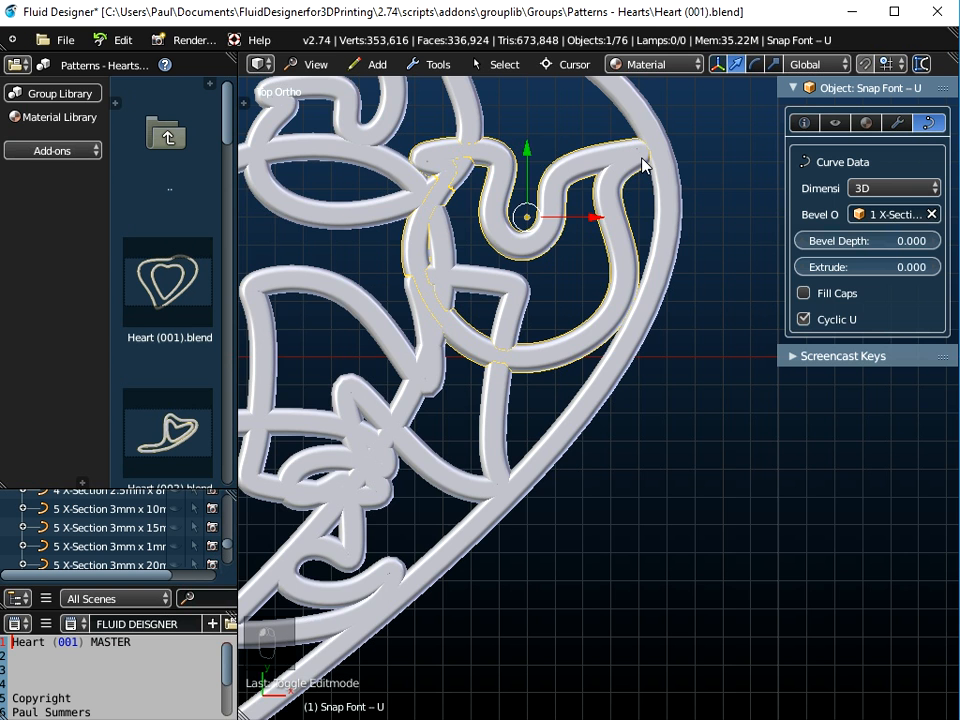
key("Tab")
scroll(650, 152, "up", 2)
right_click(642, 146)
key("g")
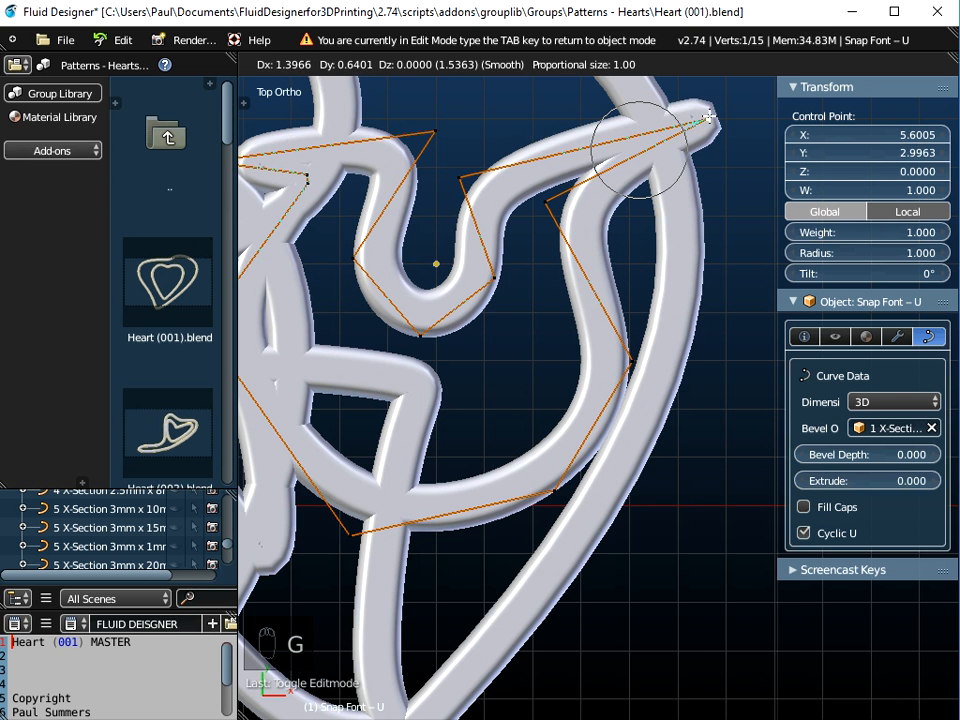
left_click(655, 133)
key("a")
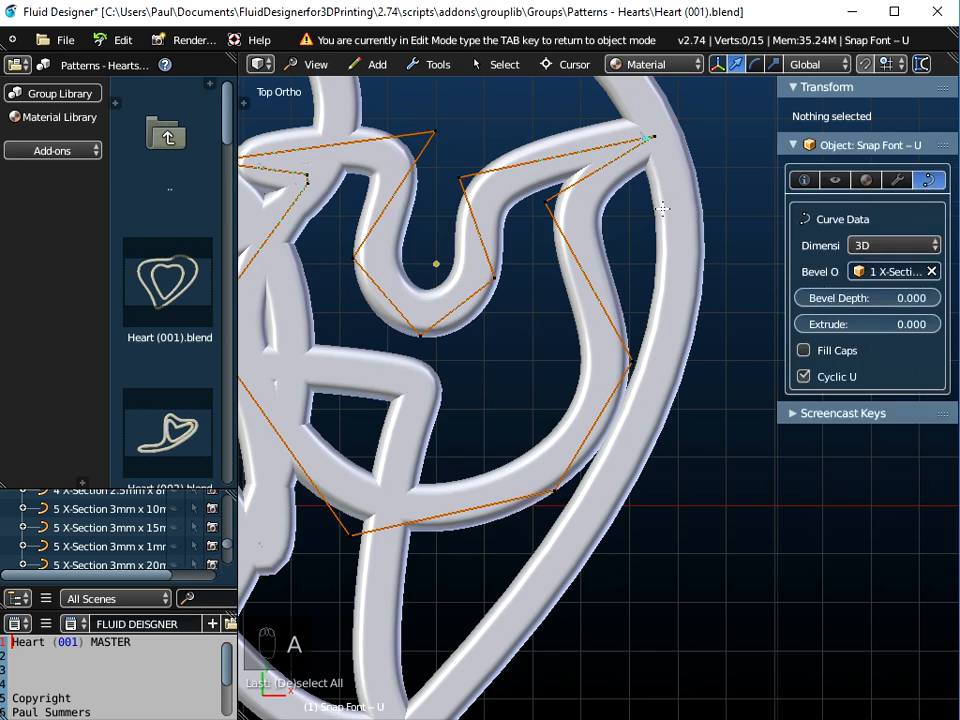
key("Tab")
Step: In top view, move the upper A into the heart's upper left lobe, overlapping both the outer and inner outlines
scroll(664, 215, "down", 4)
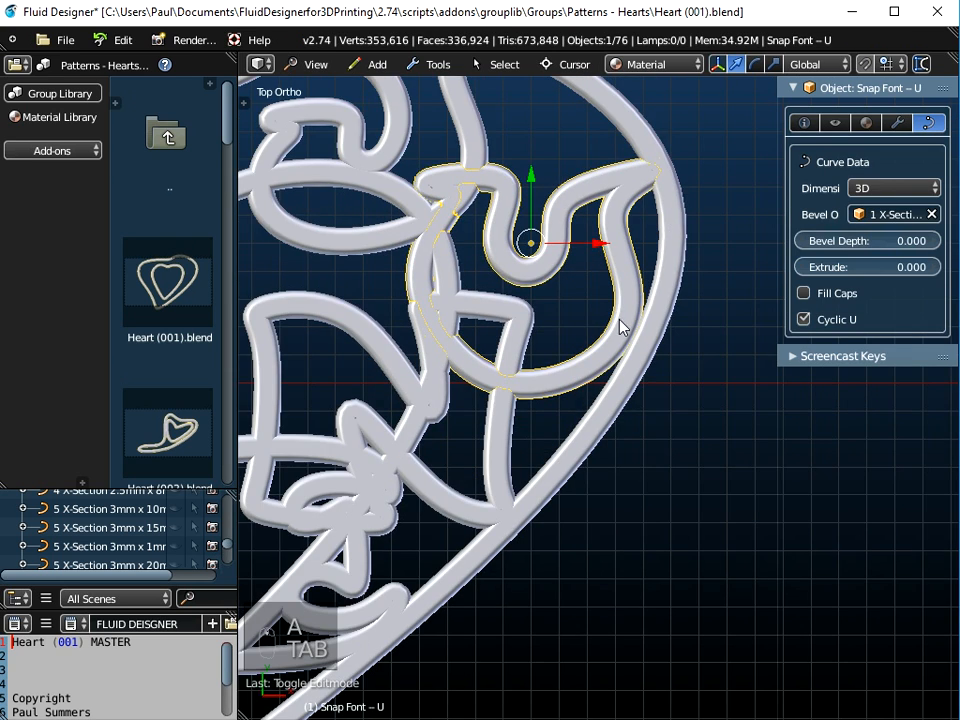
middle_click_drag(621, 326, 628, 261)
scroll(621, 290, "down", 3)
scroll(622, 330, "up", 2)
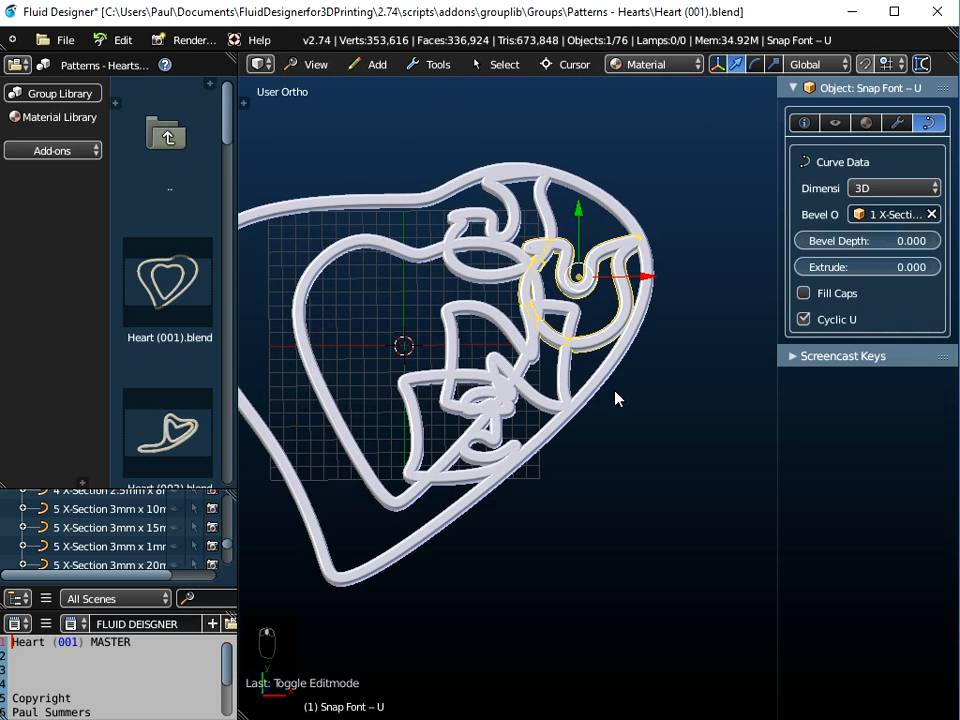
left_click(316, 65)
left_click(318, 152)
key("Home")
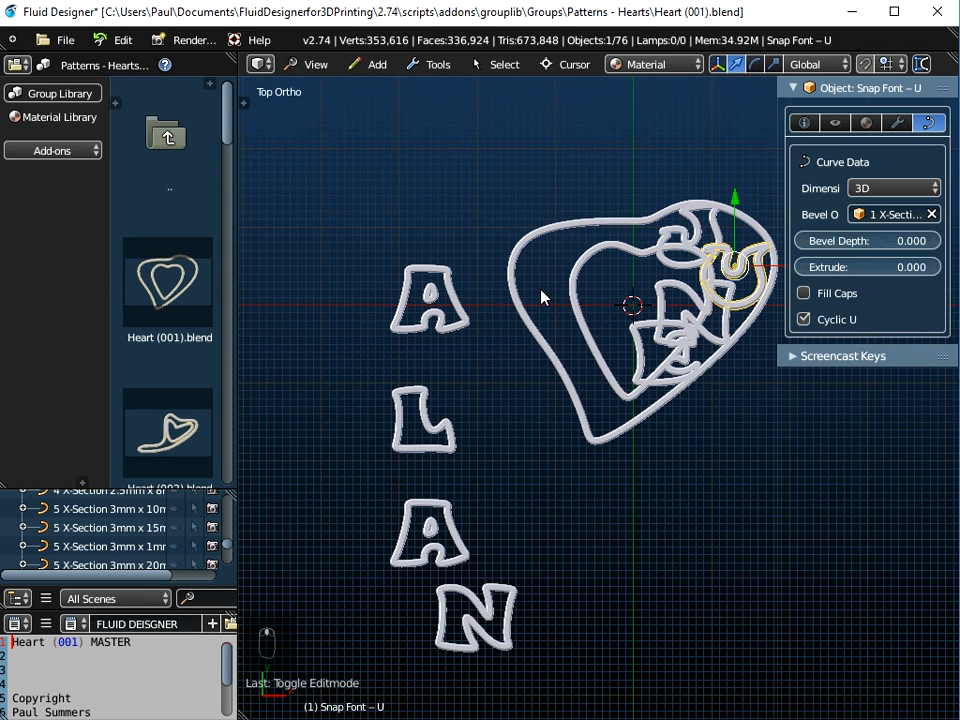
right_click(456, 306)
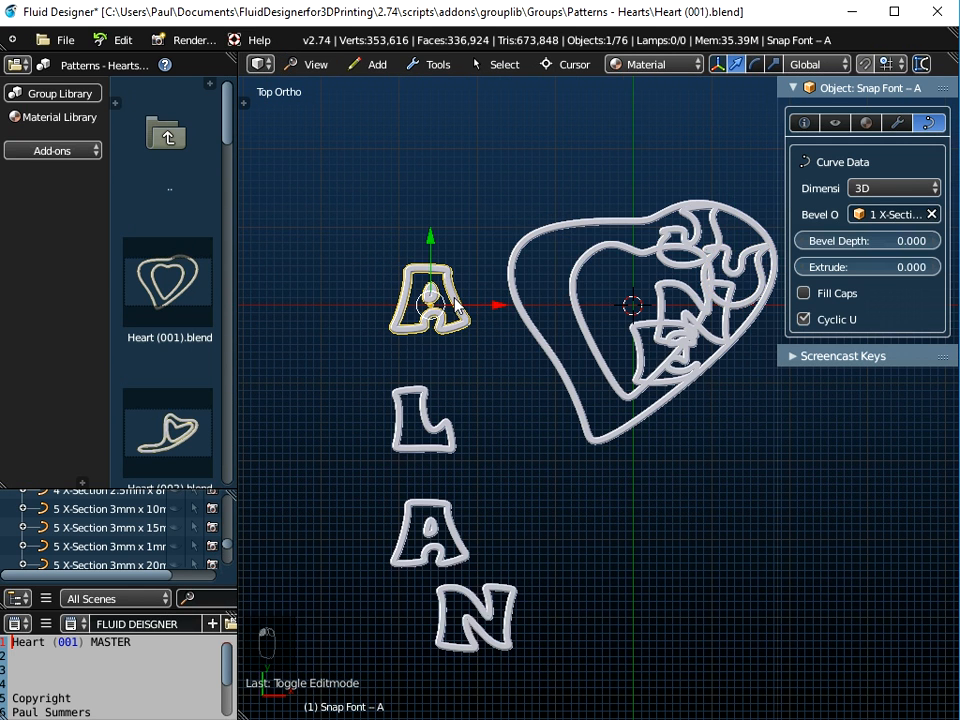
key("g")
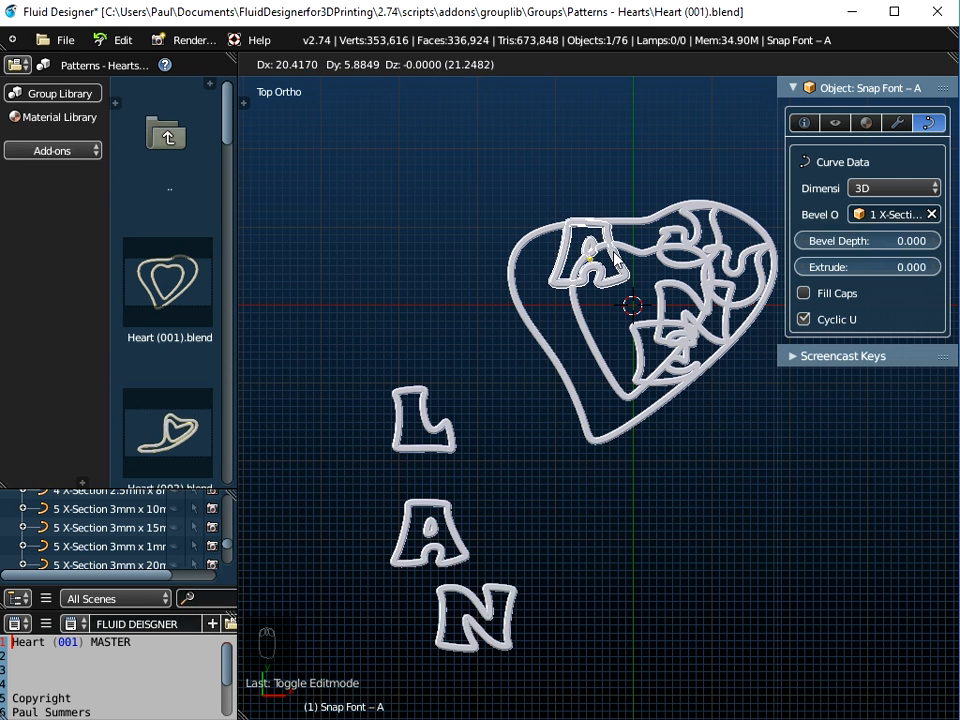
left_click(613, 262)
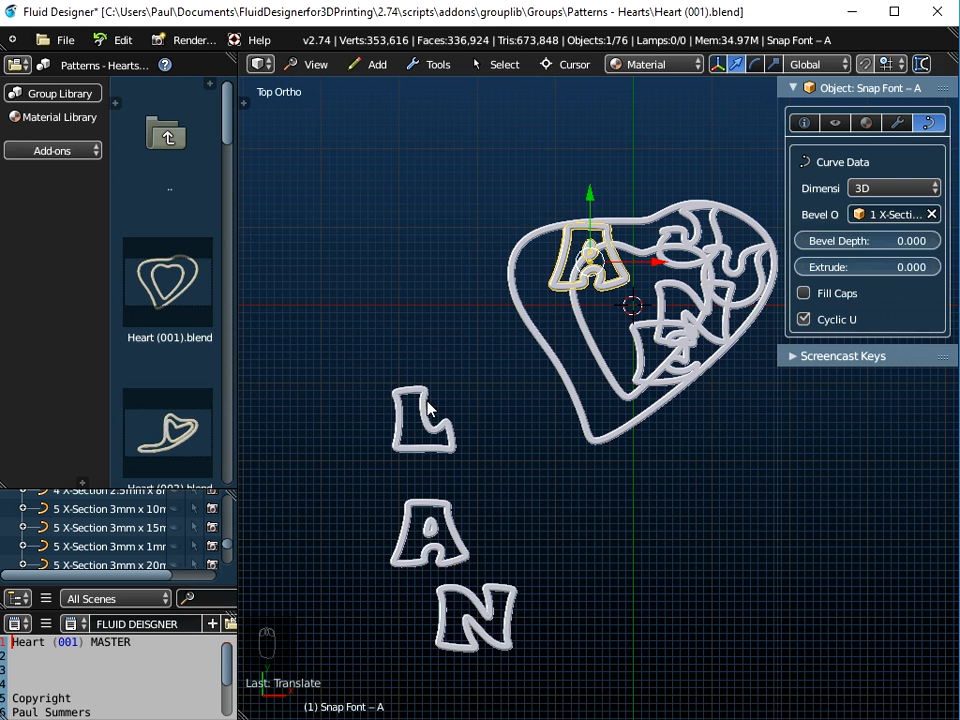
Step: Move the L below and left of the placed A, between the heart's outer and inner outlines, touching both curves
right_click(429, 411)
key("g")
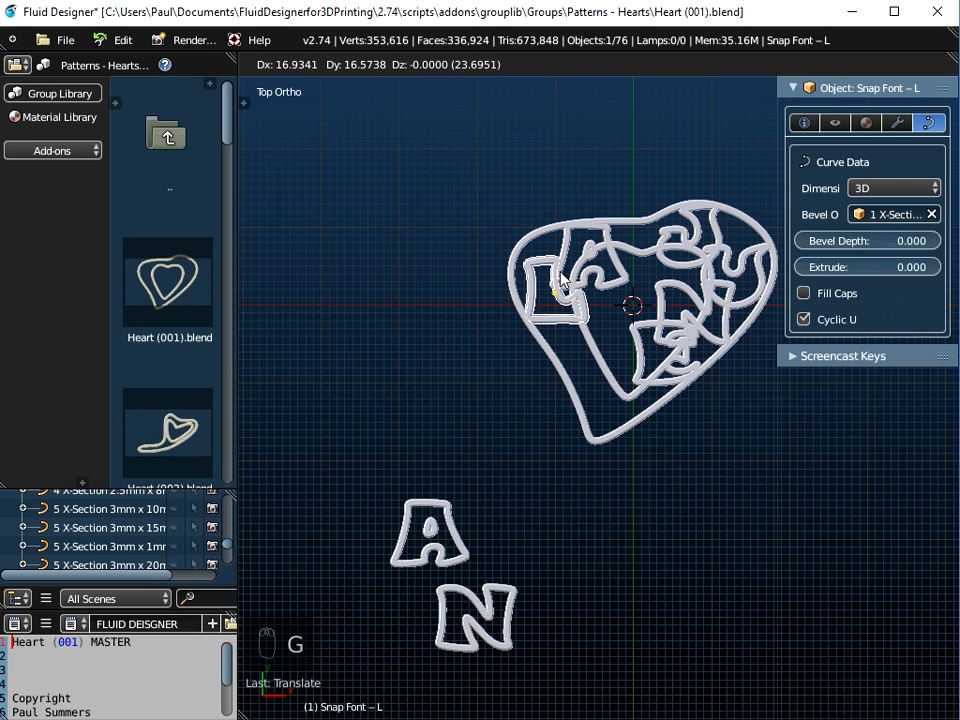
left_click(561, 279)
Step: Move the remaining A below the L on the heart's left side, overlapping the inner outline and touching the outer one
right_click(440, 510)
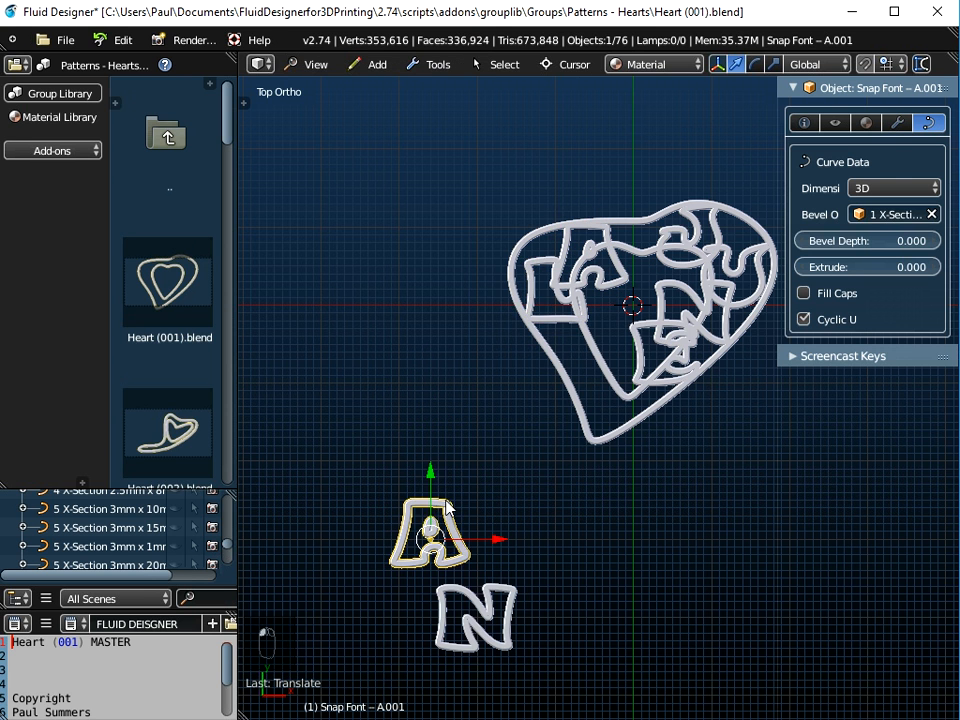
key("g")
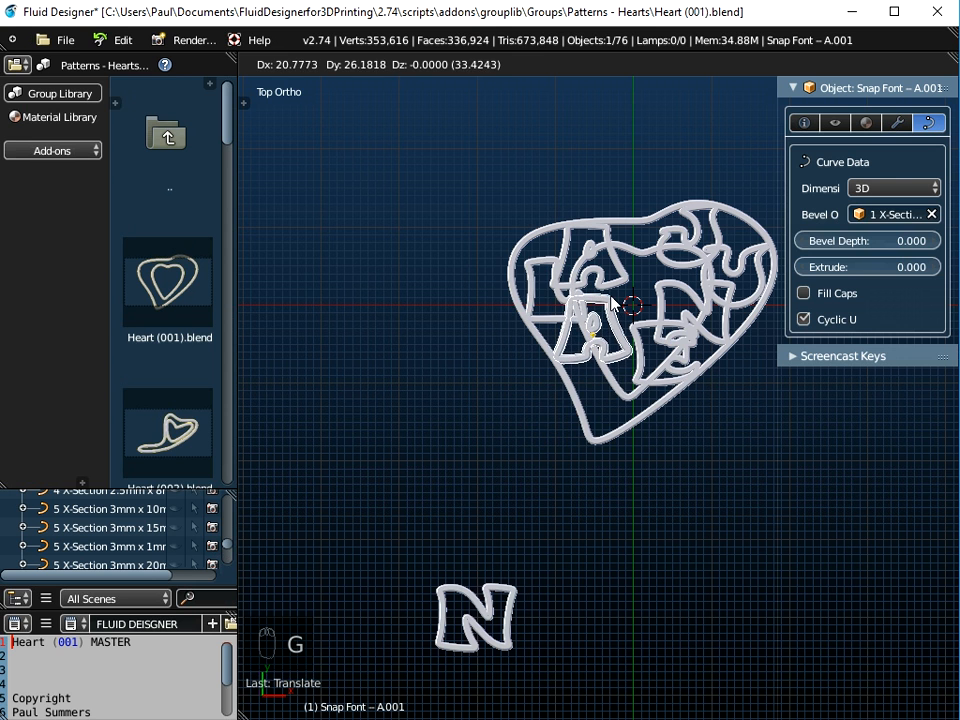
left_click(610, 296)
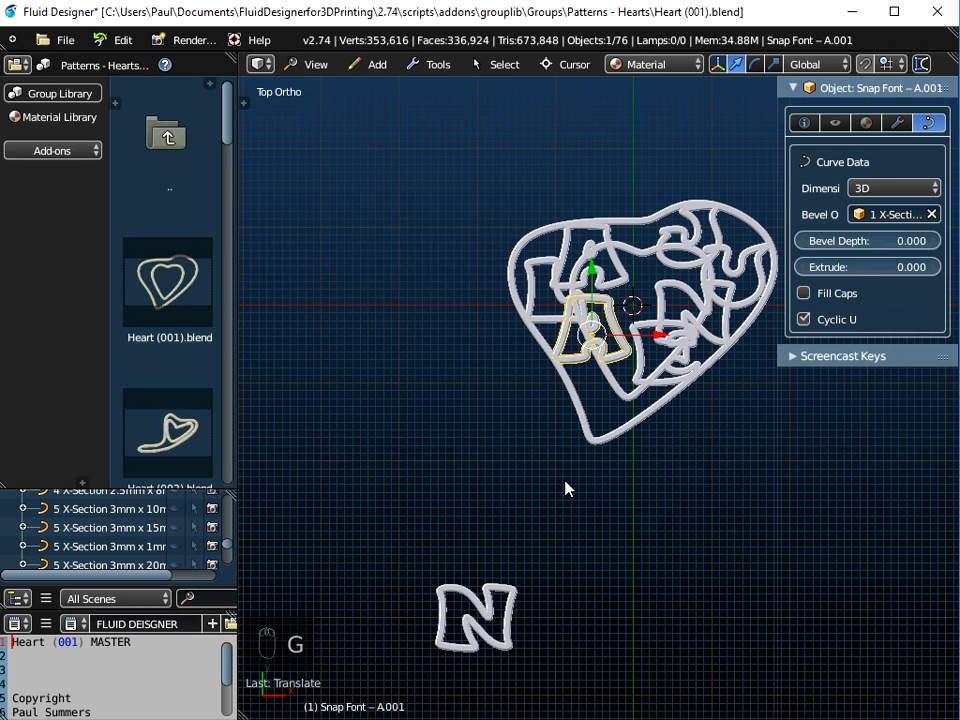
Step: Move the remaining N into the heart's lower point and nudge it until its lower corners overlap the outer outline
left_click(502, 590)
key("g")
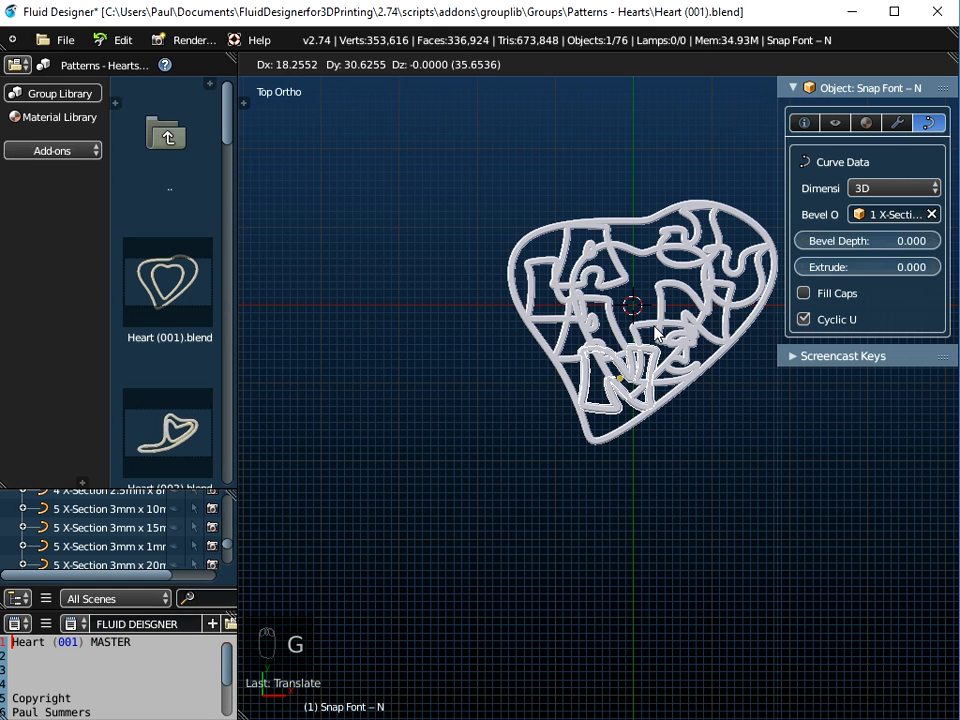
left_click(655, 336)
scroll(647, 410, "up", 2)
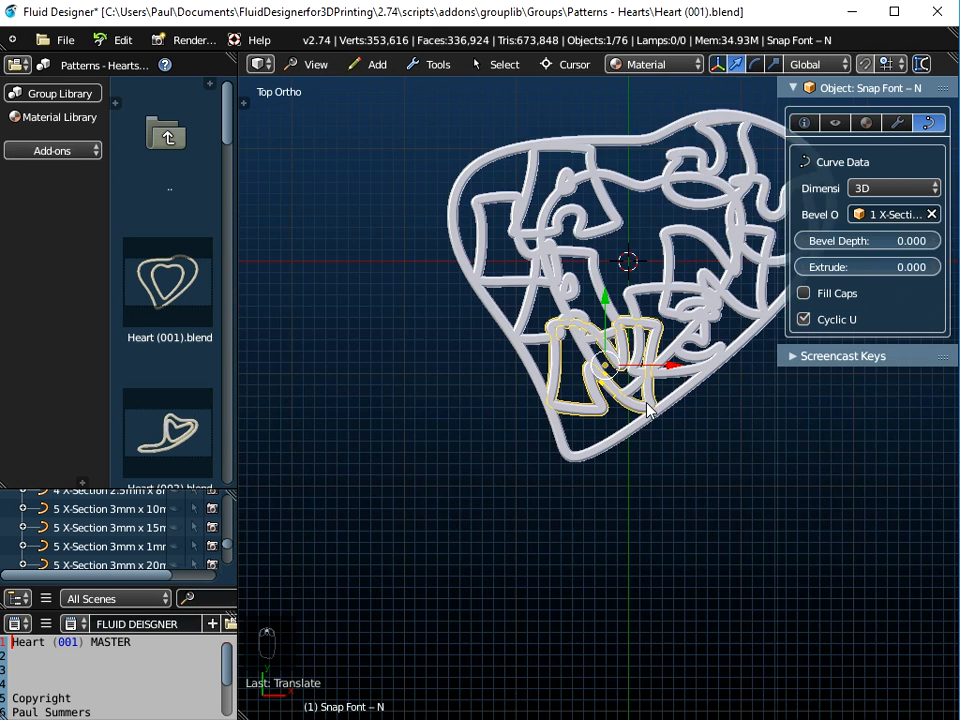
scroll(647, 410, "up", 4)
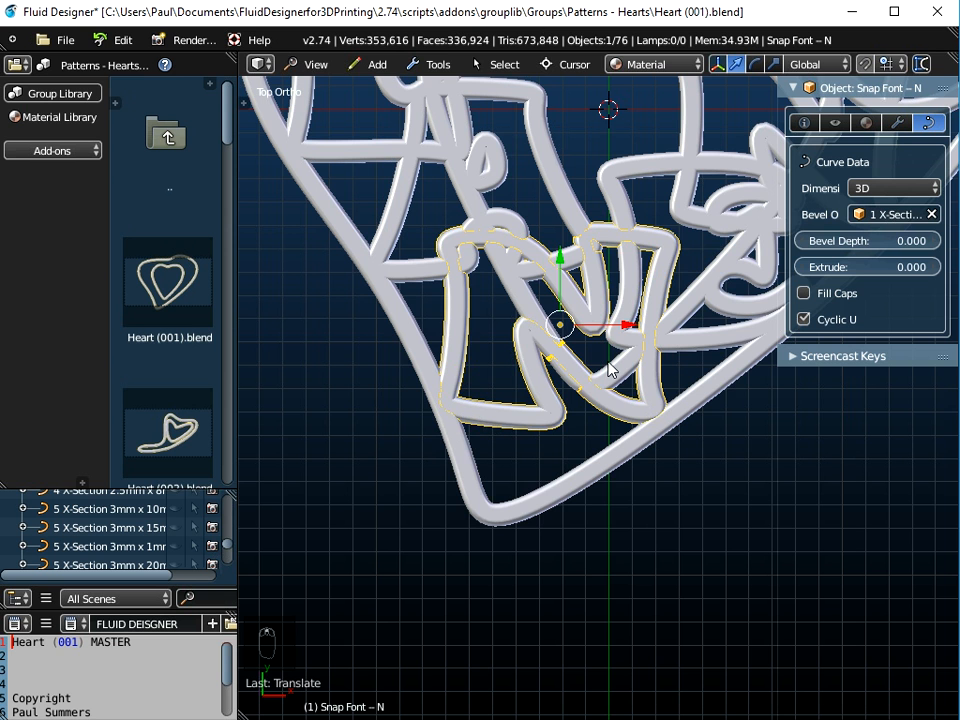
key("g")
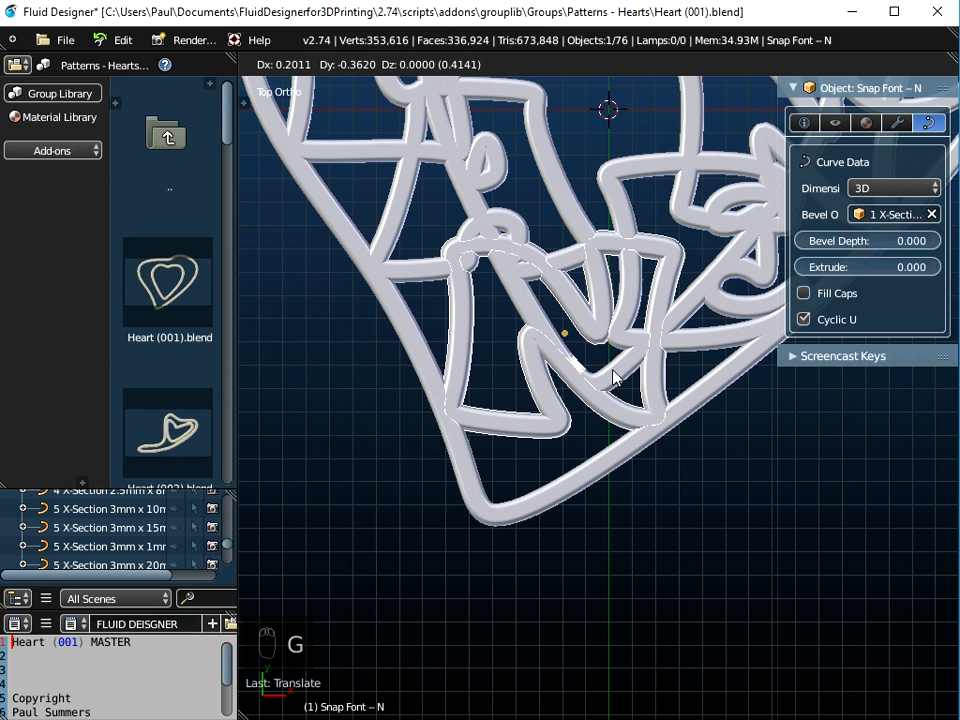
left_click(613, 377)
scroll(619, 379, "down", 3)
scroll(535, 472, "down", 2)
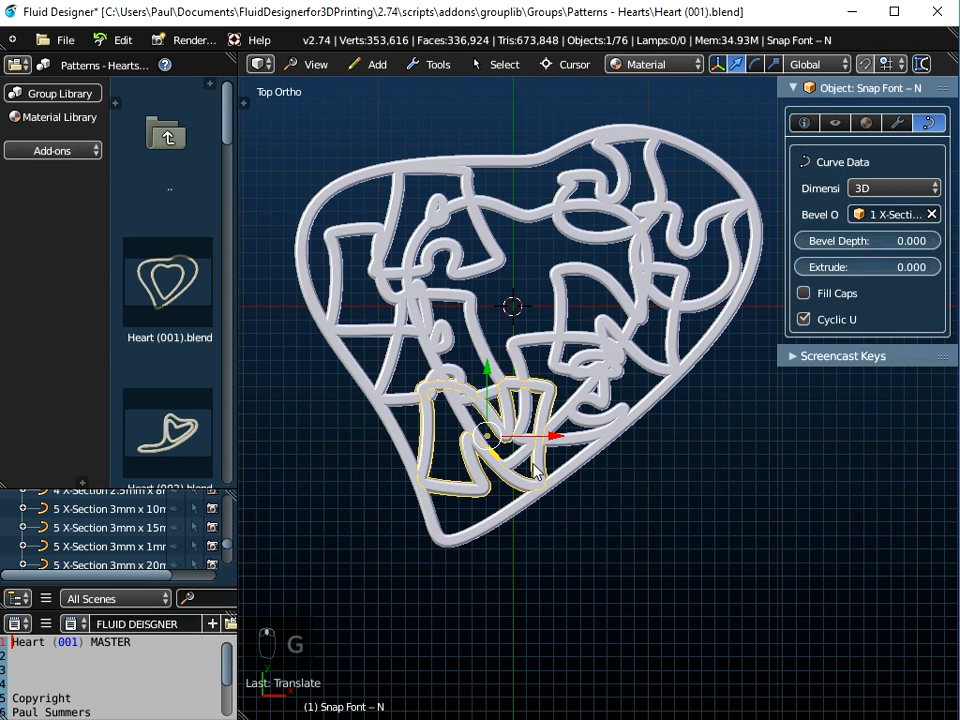
Step: Deselect everything and examine from several angles how the letters connect to each other and to both heart outlines
key("a")
key("Tab")
middle_click_drag(535, 472, 557, 499)
key("Tab")
scroll(553, 435, "down", 4)
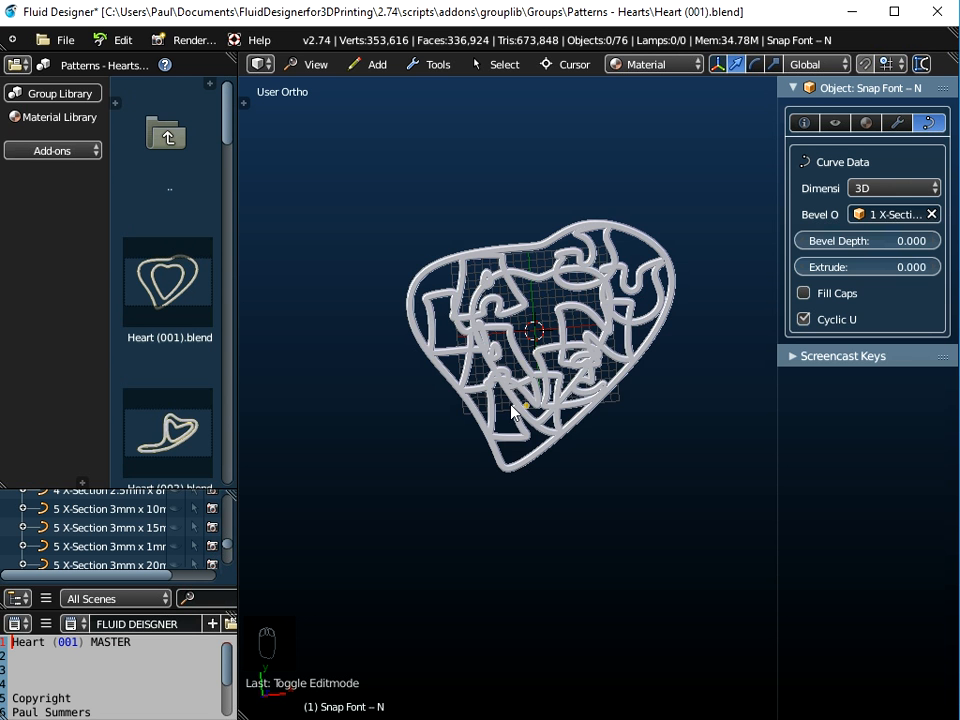
scroll(510, 390, "up", 5)
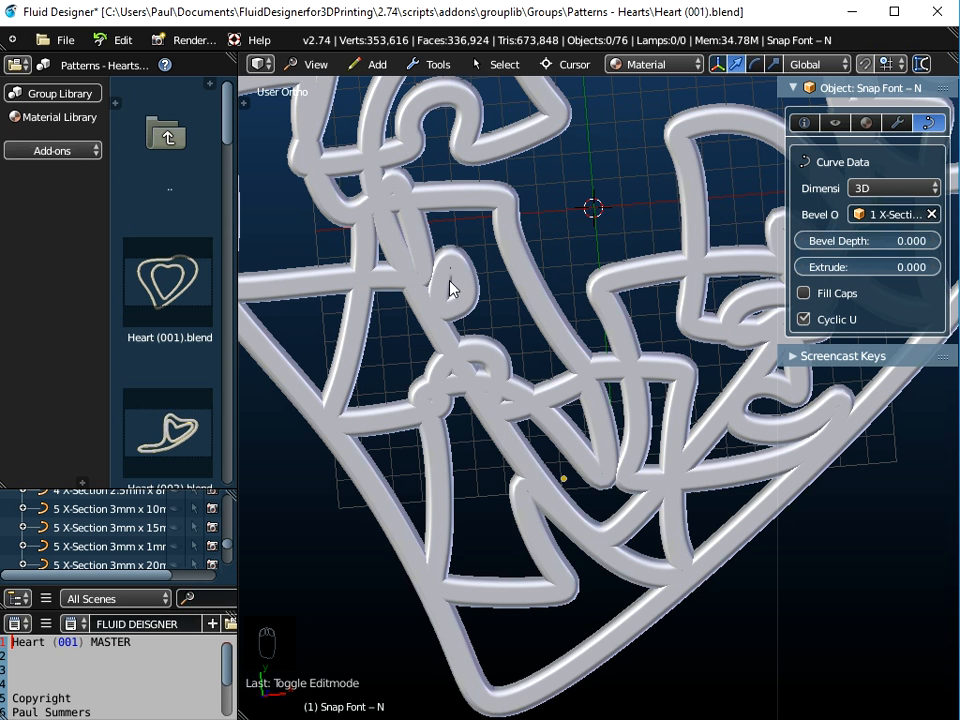
middle_click_drag(484, 334, 544, 613, "shift")
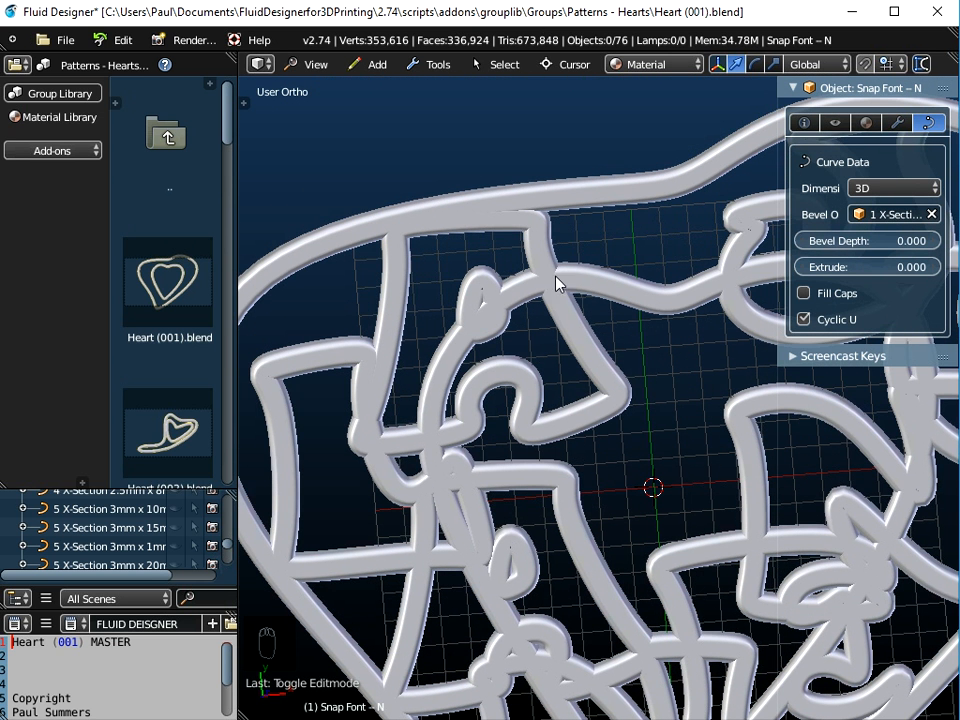
scroll(492, 412, "down", 3)
middle_click_drag(502, 432, 505, 378)
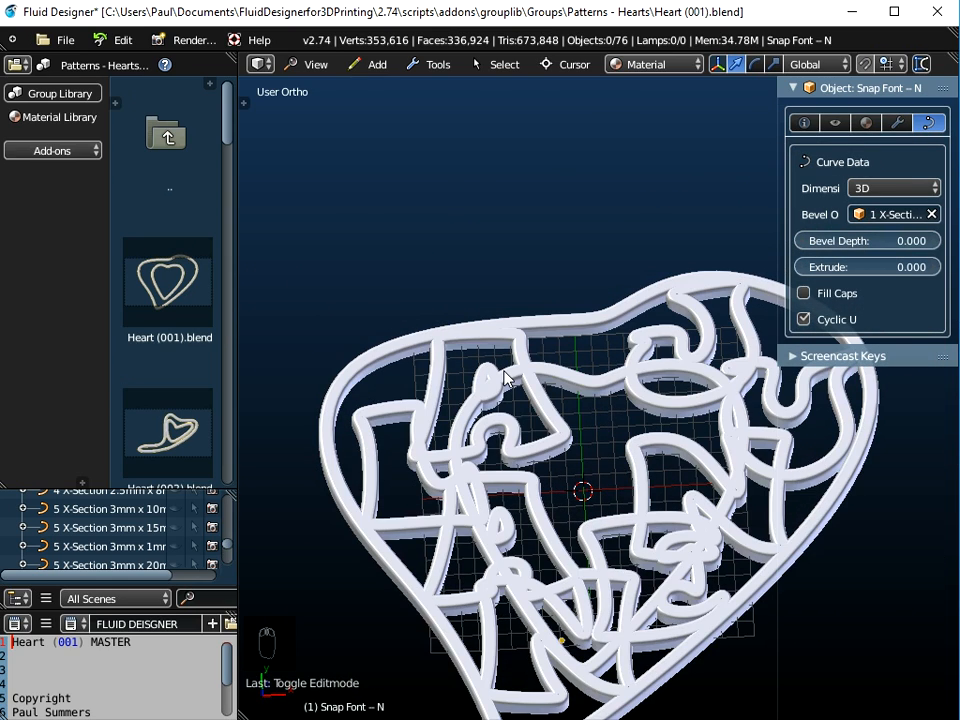
middle_click_drag(563, 470, 523, 426)
scroll(525, 427, "down", 2)
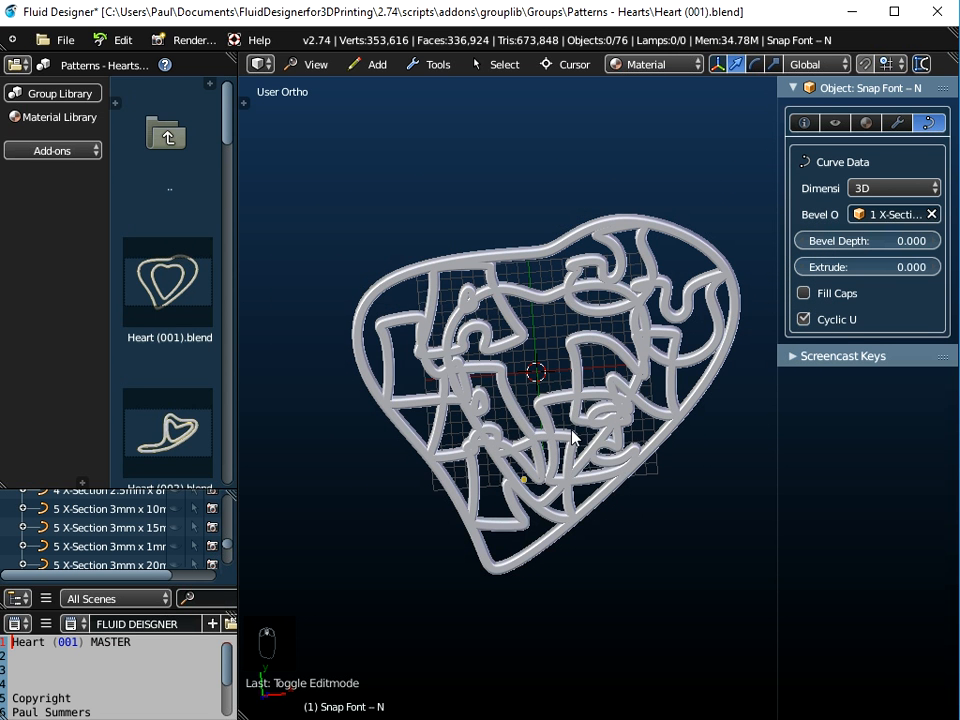
Step: Select all the placed Snap Font letters in the heart, ending with the N at the lower point, and join them into one object
right_click(649, 261)
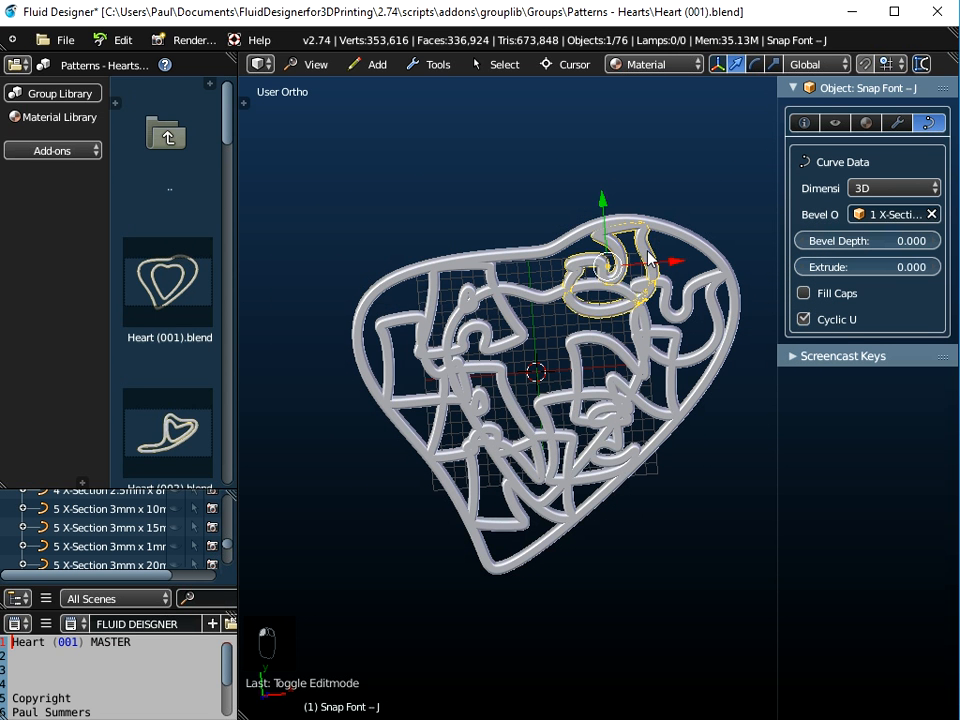
right_click(690, 300, "shift")
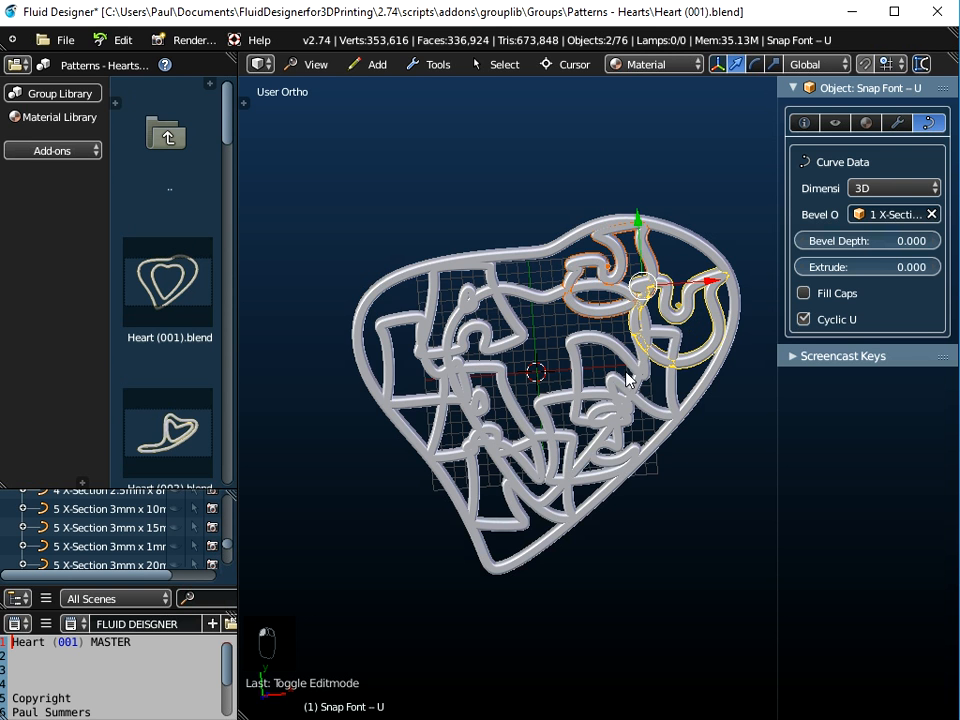
right_click(548, 406, "shift")
right_click(549, 414, "shift")
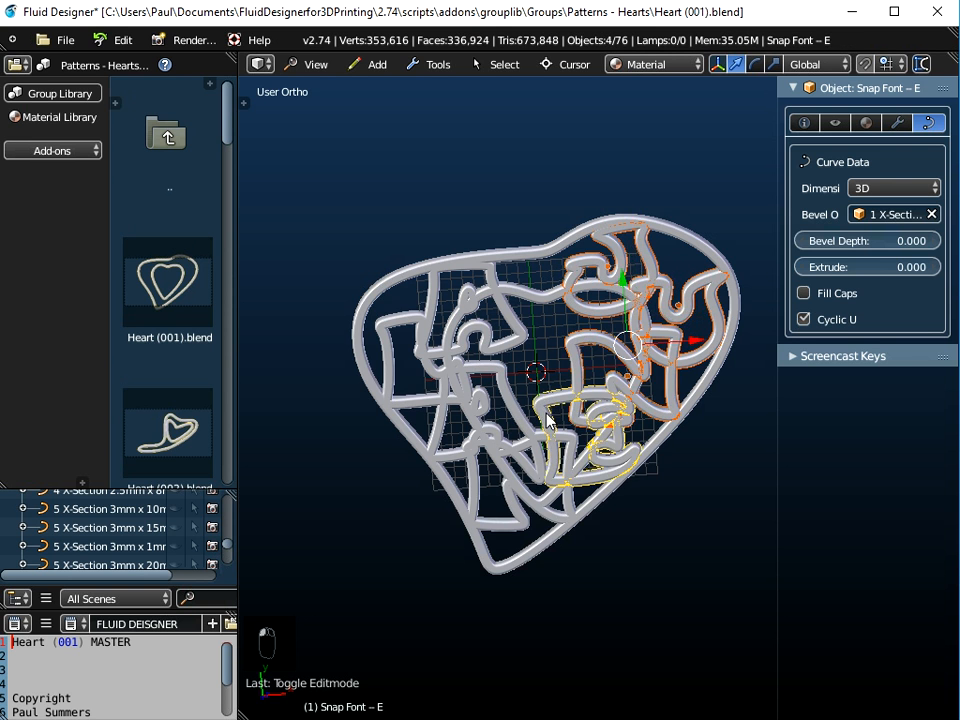
right_click(512, 322, "shift")
right_click(440, 398, "shift")
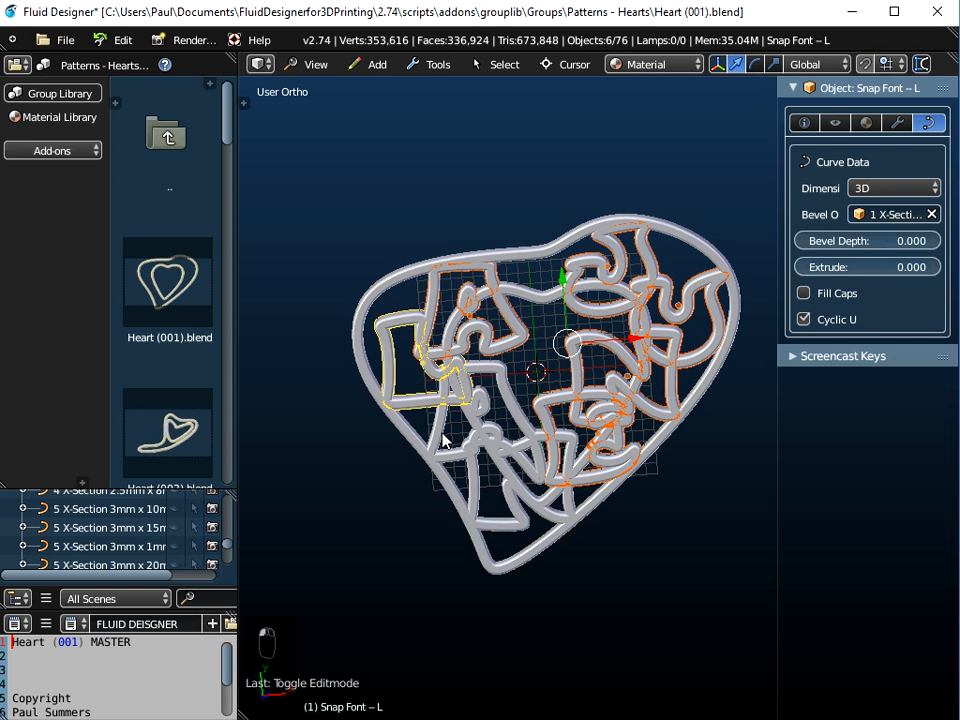
right_click(476, 492, "shift")
right_click(480, 494, "shift")
left_click(443, 66)
mouse_move(446, 90)
left_click(553, 171)
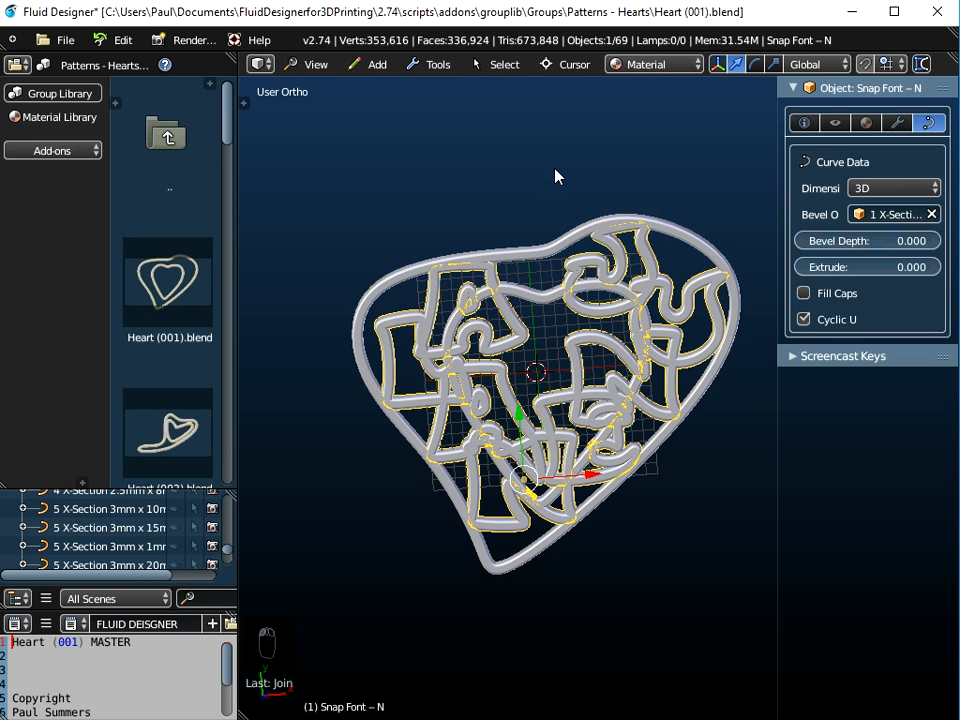
Step: Join the combined letters with the Heart (001) outlines into a single object
right_click(533, 256, "shift")
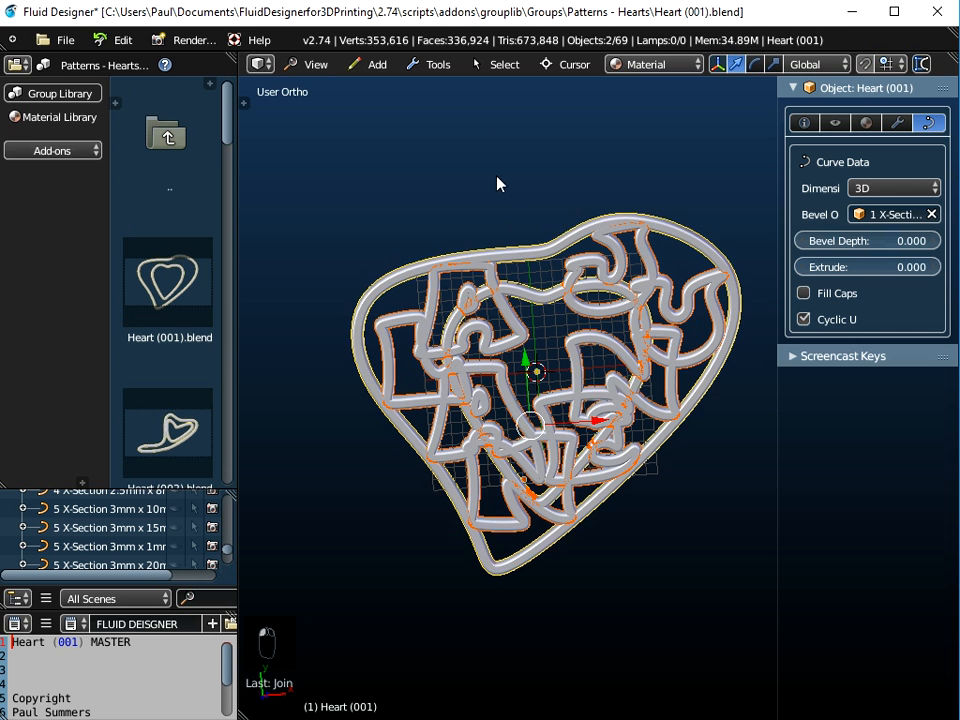
left_click(432, 64)
mouse_move(455, 92)
left_click(560, 172)
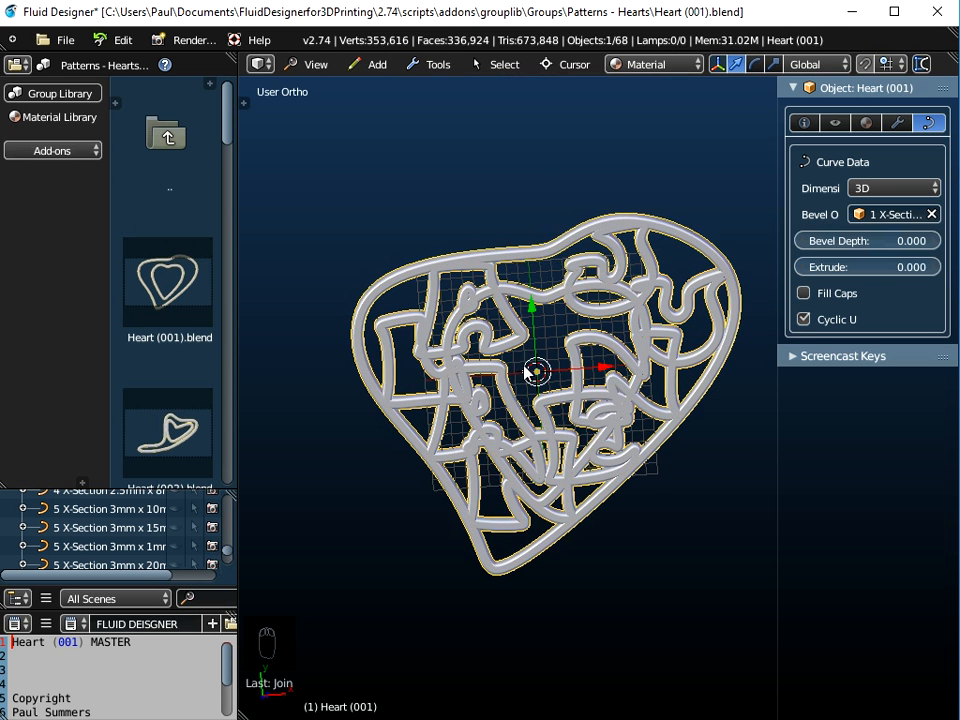
Step: Set the joined heart's bevel object to 1 X-Section 1mm x 3mm
middle_click_drag(524, 366, 529, 300)
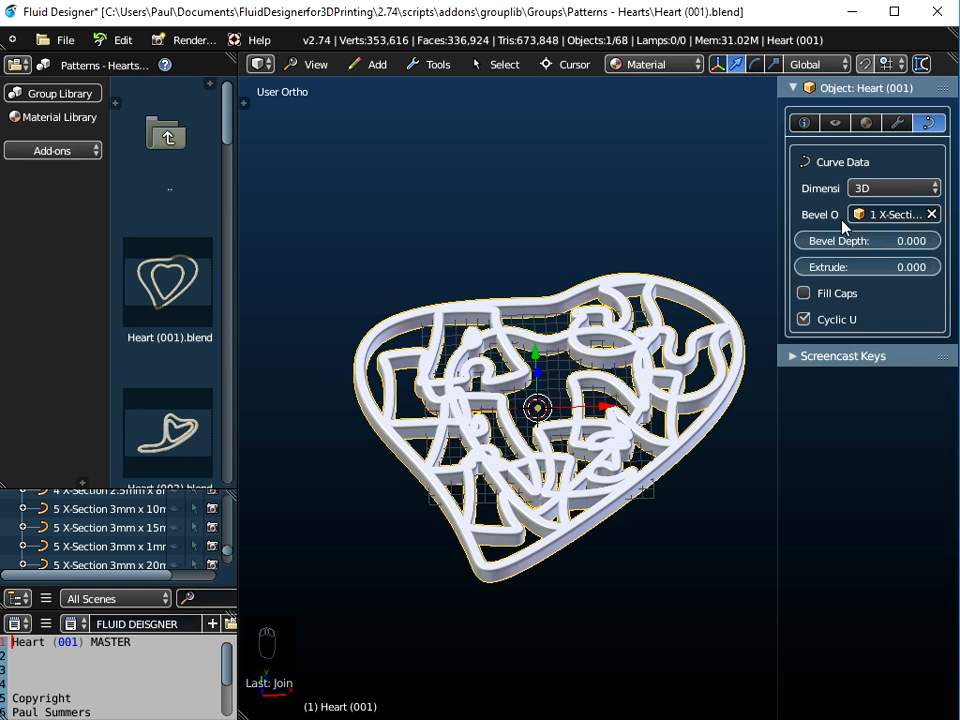
left_click_drag(780, 214, 680, 212)
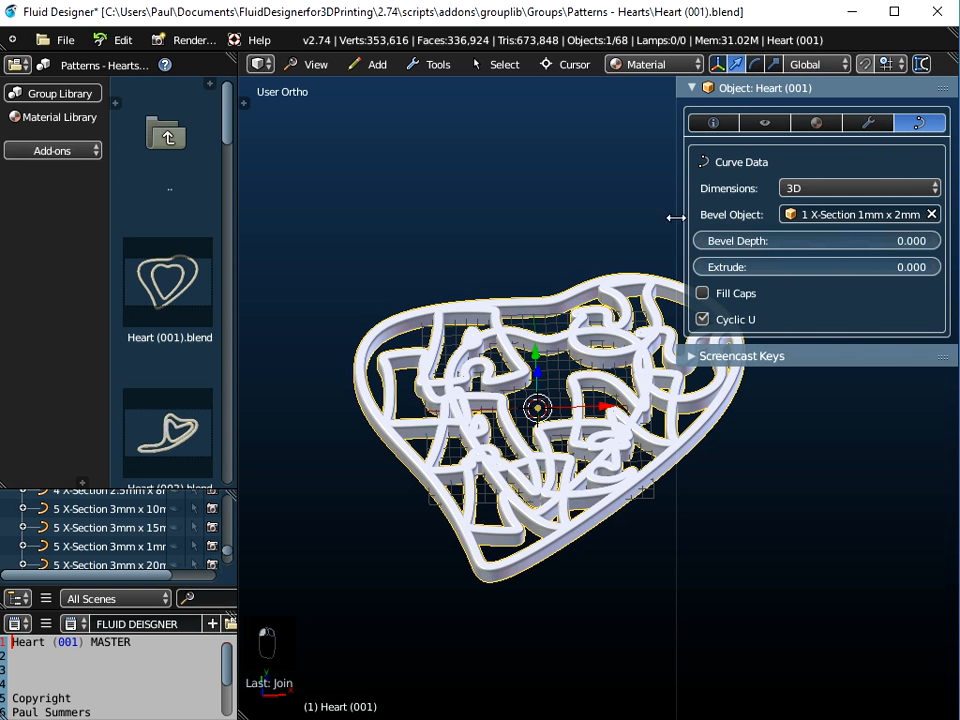
left_click(828, 213)
scroll(815, 375, "down", 7)
scroll(815, 375, "down", 5)
left_click(826, 355)
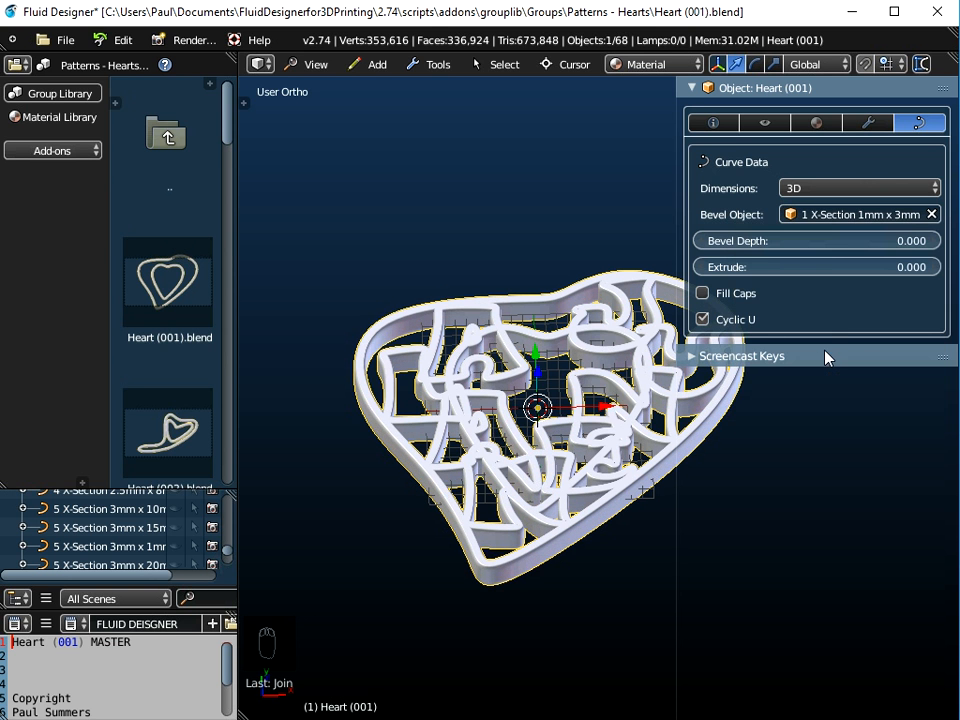
Step: Set the joined heart's bevel object to 1 X-Section 1mm x 5mm and check the thickened shape
left_click(822, 214)
scroll(816, 410, "down", 10)
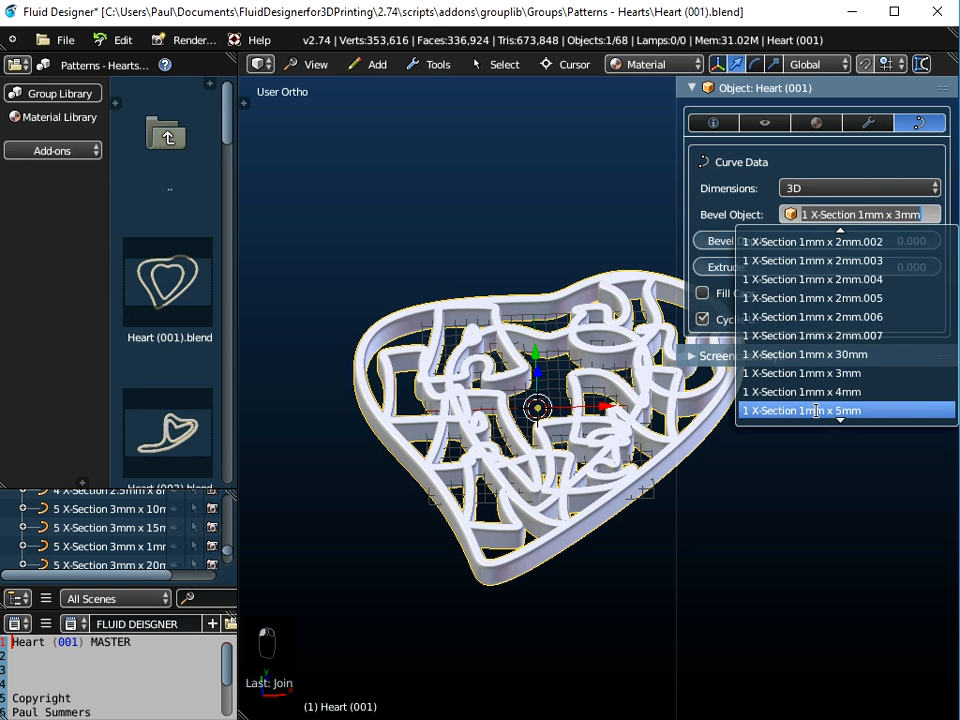
left_click(815, 354)
middle_click_drag(600, 475, 628, 540)
left_click_drag(678, 521, 705, 516)
middle_click_drag(690, 512, 535, 427)
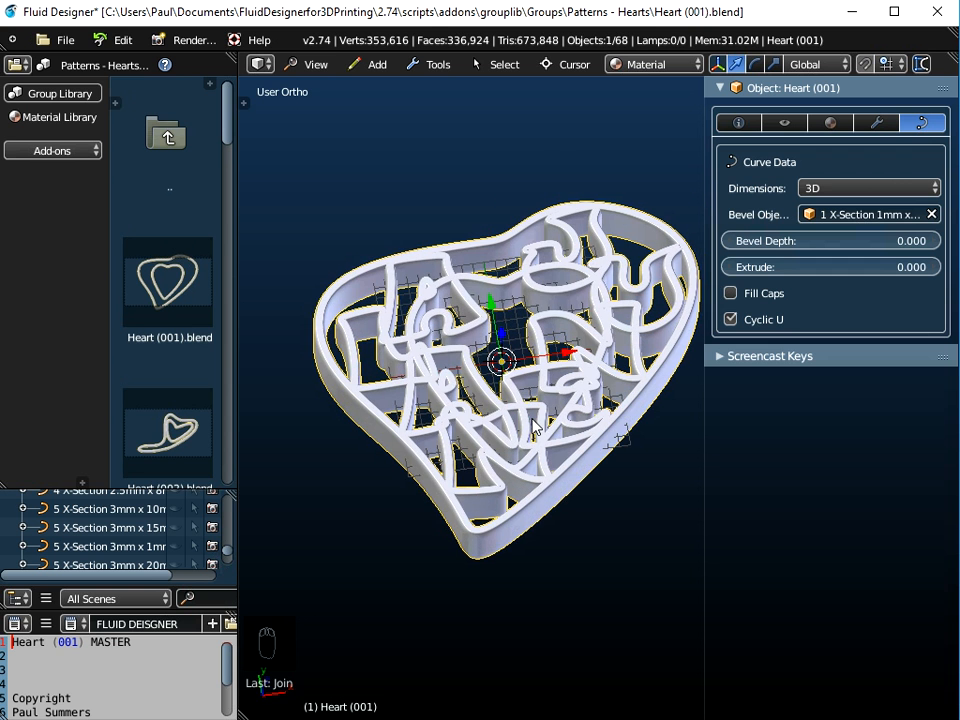
Step: Export the heart design in Wavefront OBJ format to the Desktop under the file name Heart.obj
left_click(60, 39)
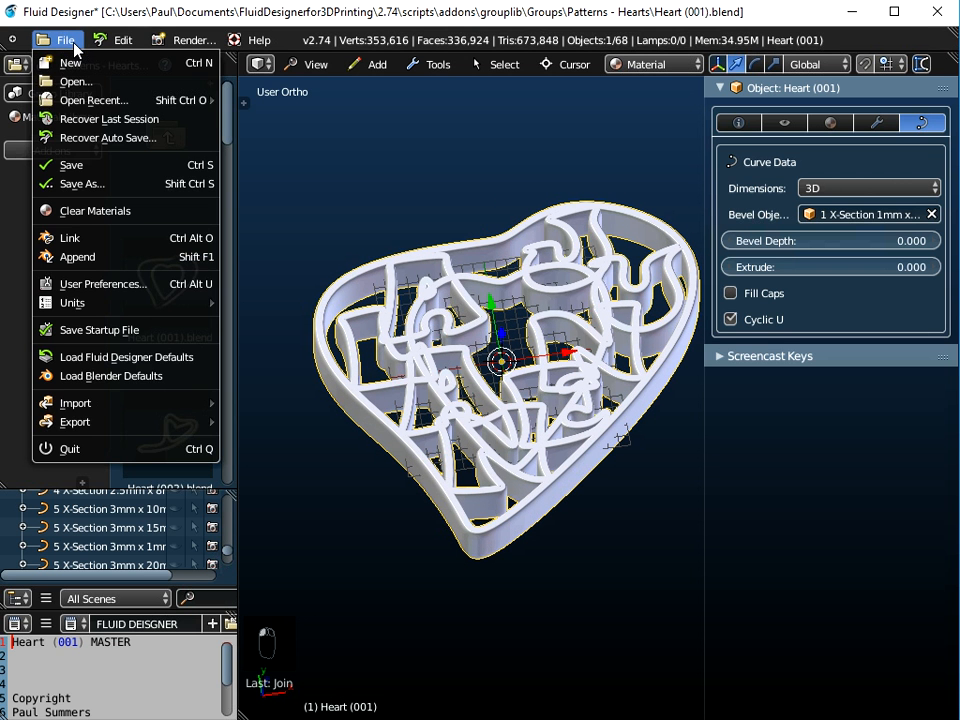
mouse_move(77, 422)
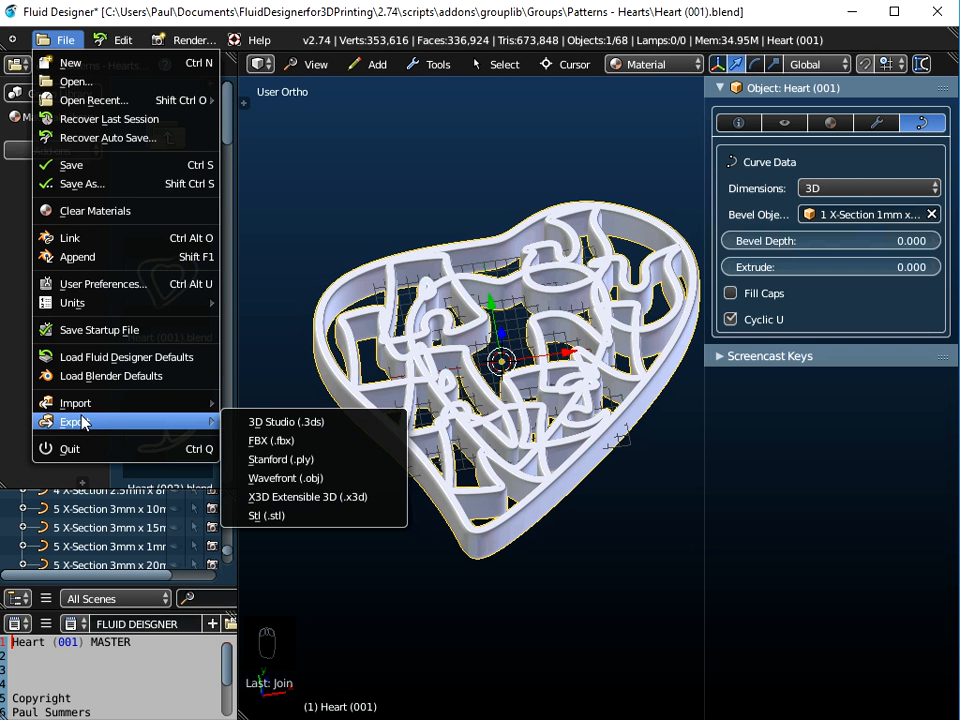
left_click(296, 479)
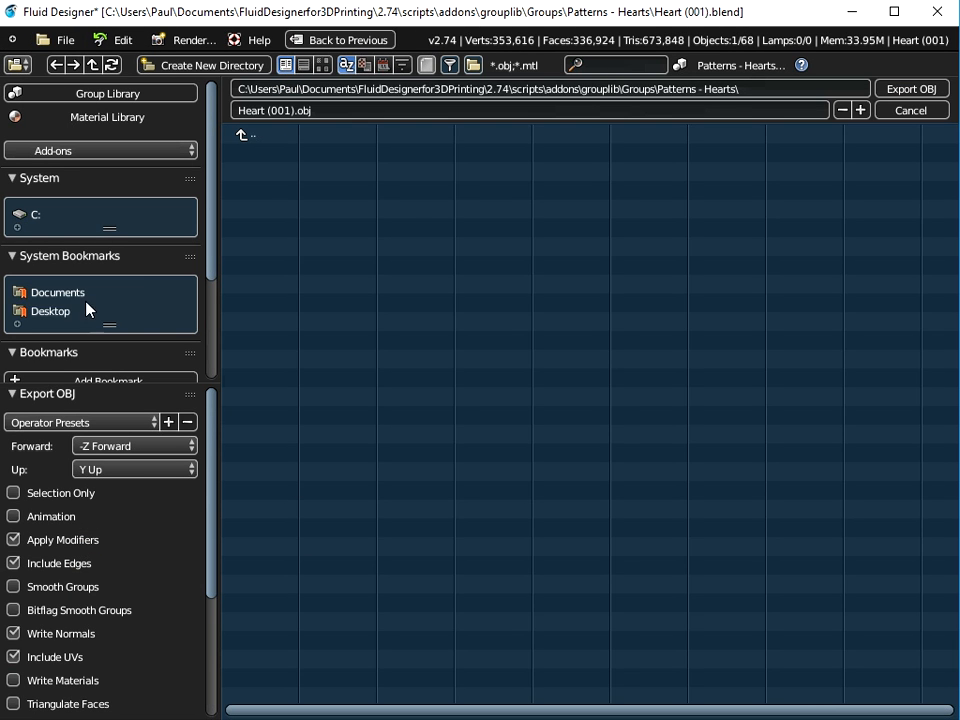
left_click(40, 312)
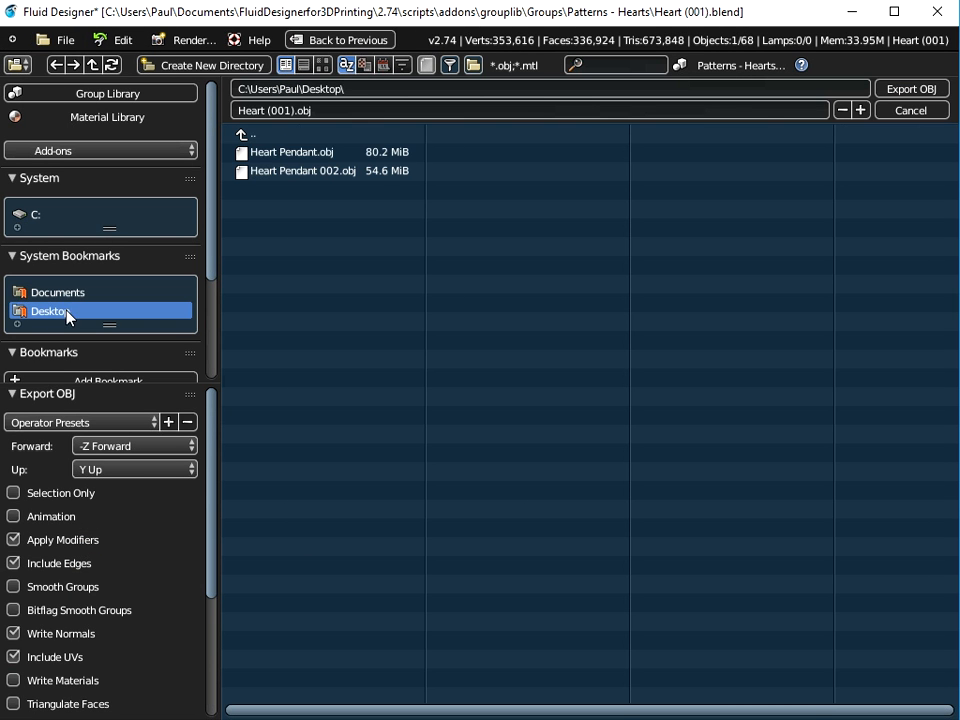
left_click(284, 110)
key("BackSpace")
key("BackSpace")
key("BackSpace")
key("BackSpace")
key("BackSpace")
key("BackSpace")
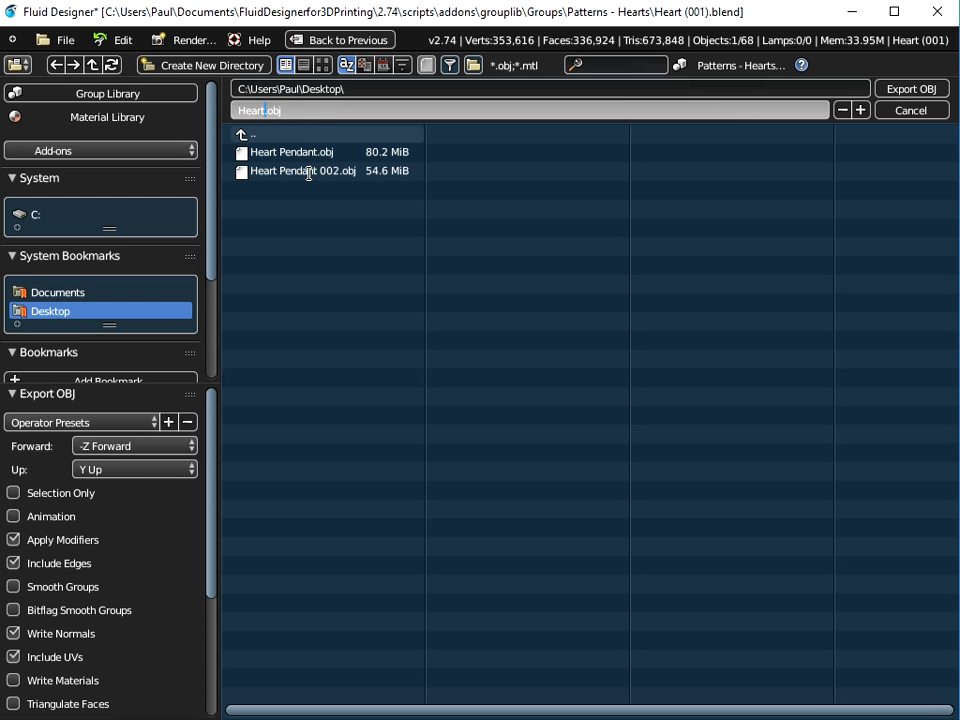
key("Return")
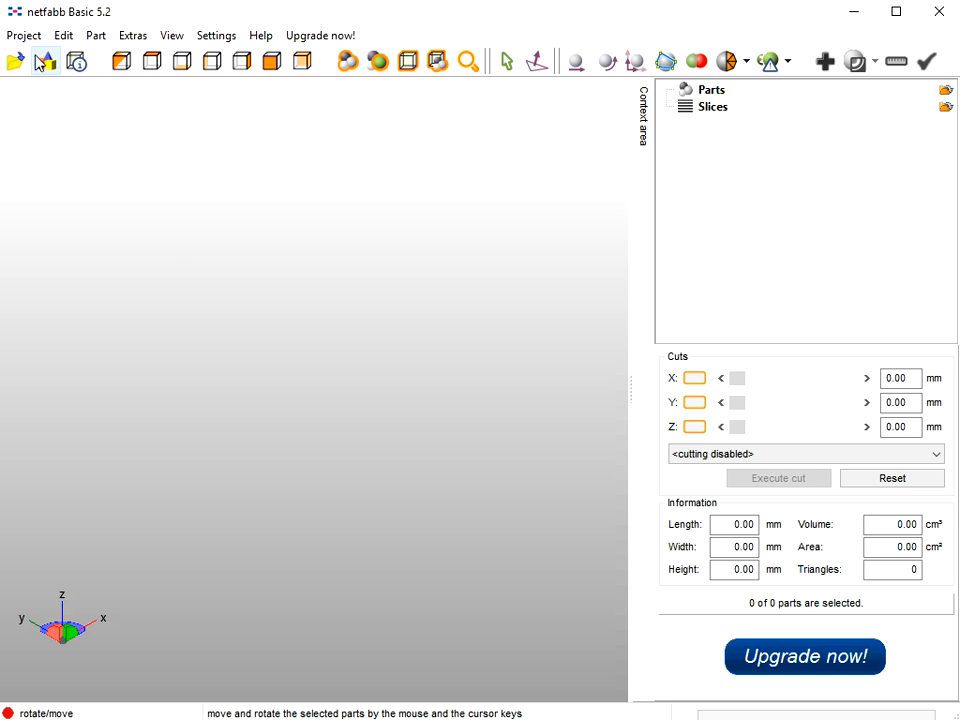
Step: Switch to netfabb Basic and open the Heart OBJ file from the Desktop
left_click(20, 36)
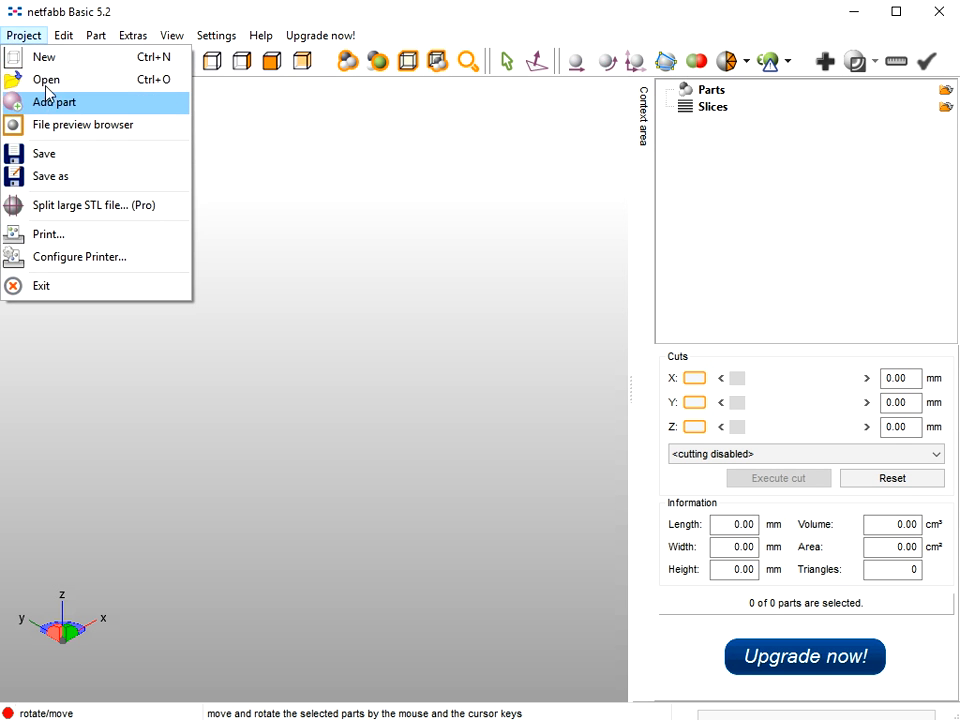
left_click(50, 80)
key("ctrl+o")
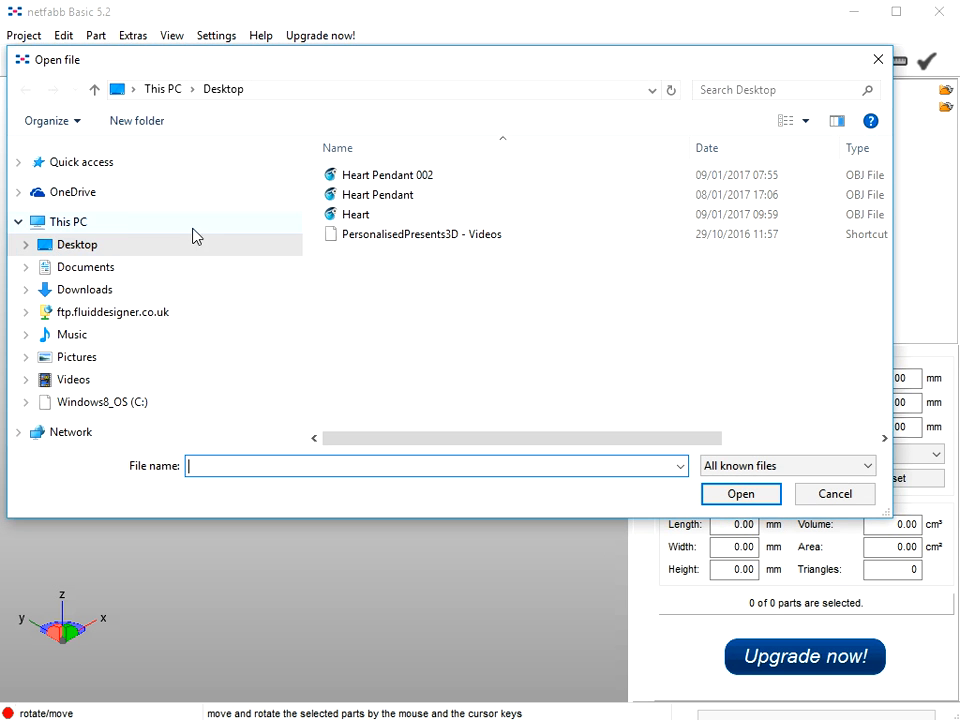
left_click(350, 214)
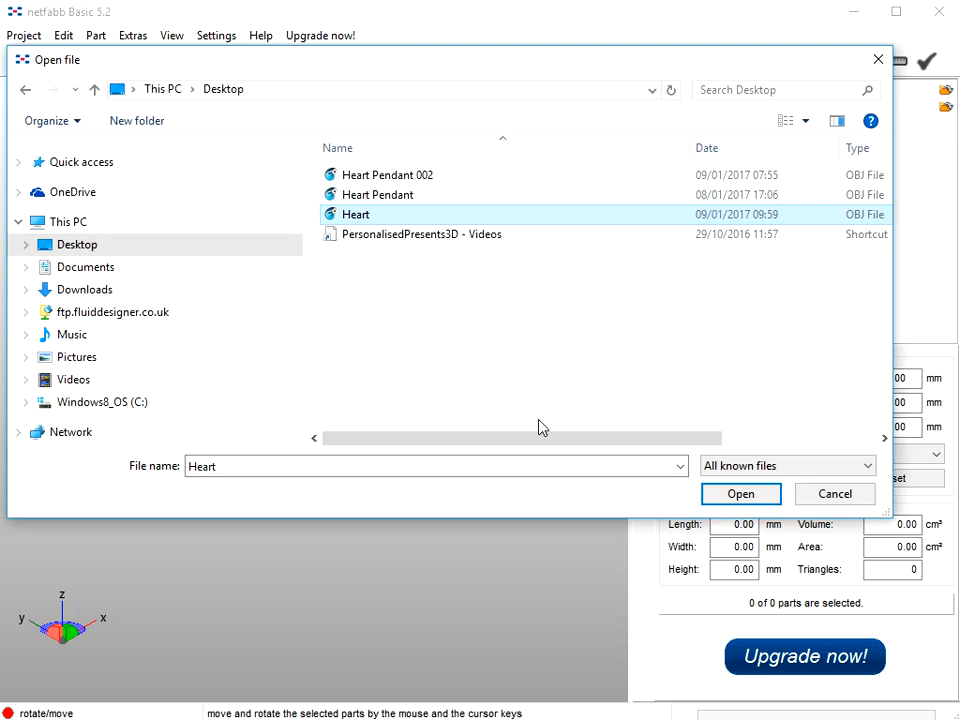
left_click(724, 500)
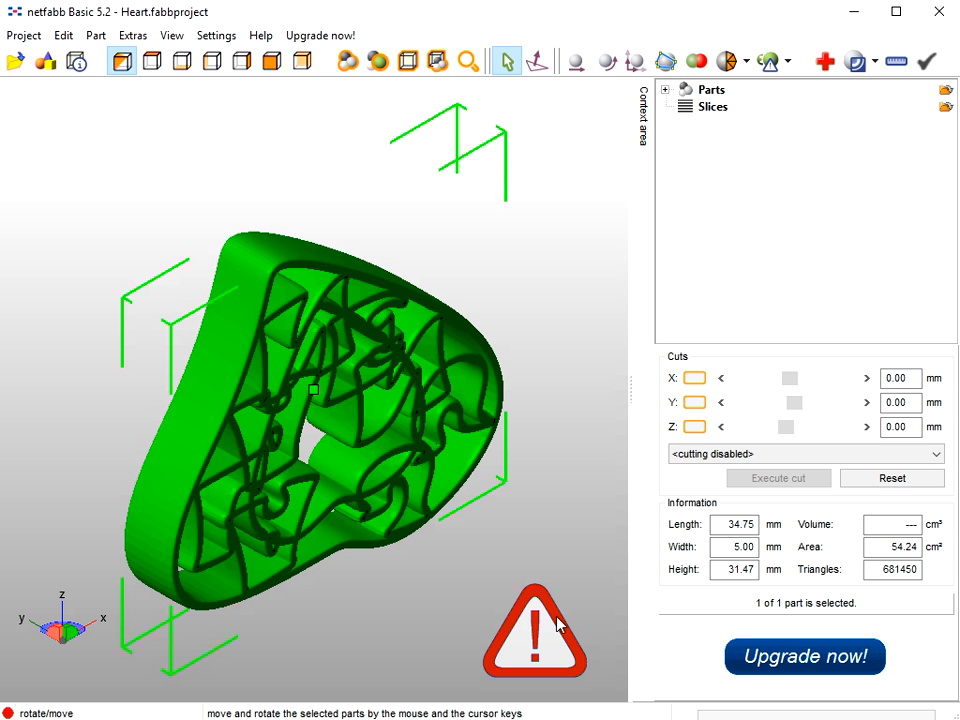
Step: Run the Default automatic repair on the Heart part, update its statistics, and apply the repair, removing the old part
left_click(825, 63)
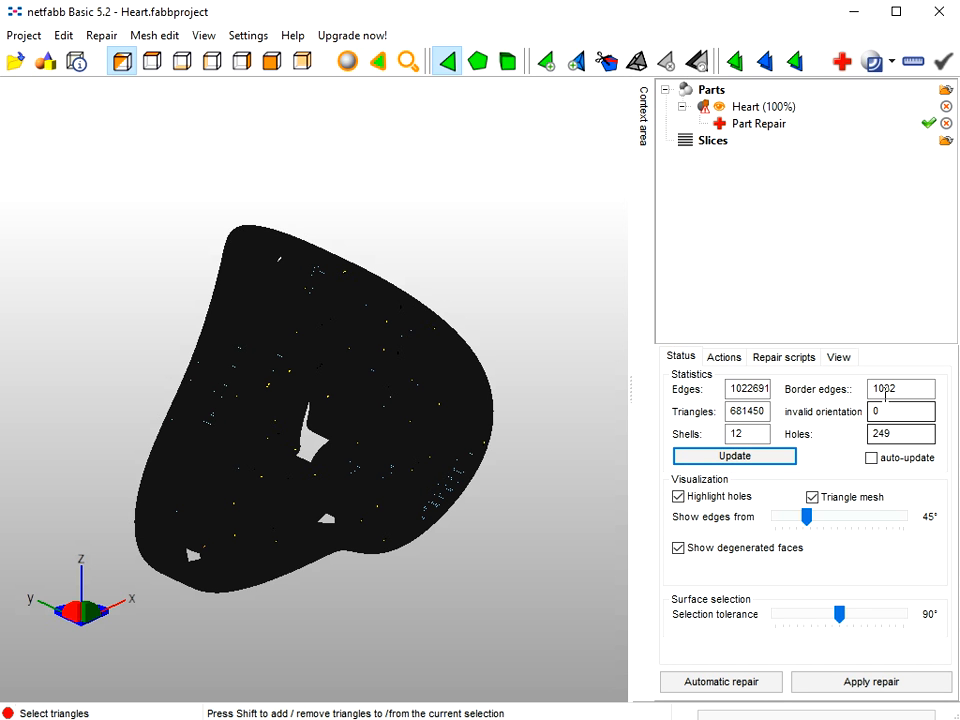
left_click(742, 683)
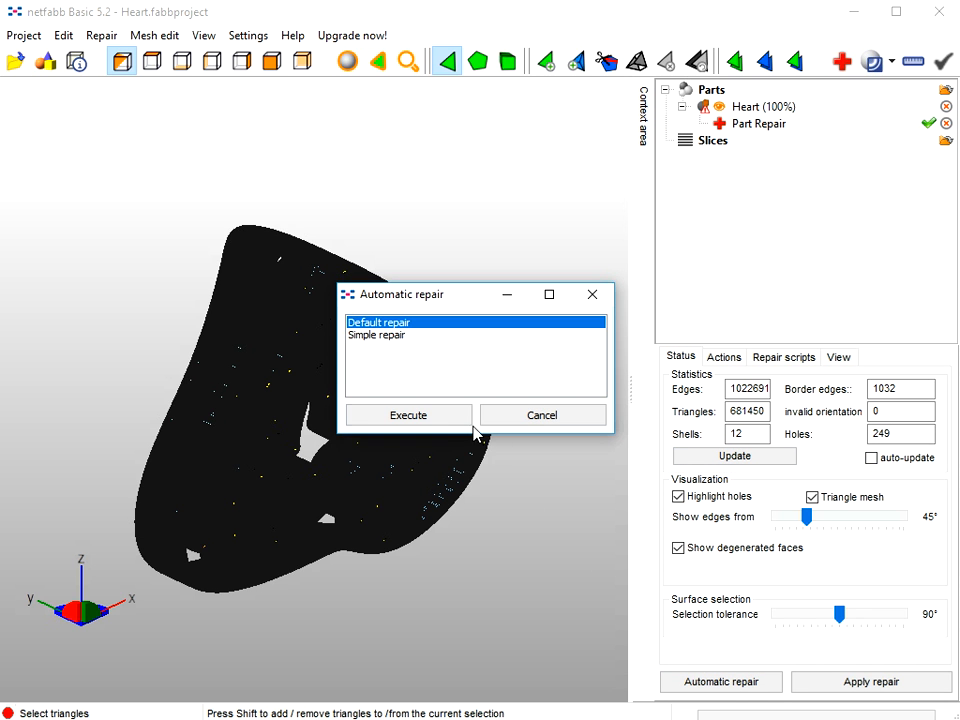
left_click(439, 423)
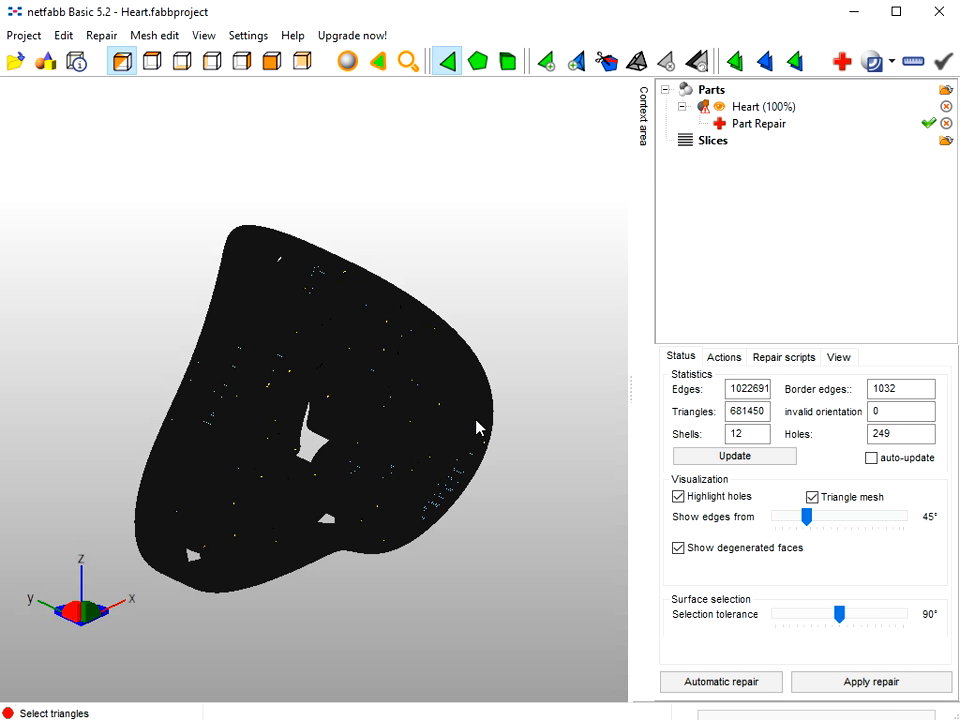
left_click(722, 456)
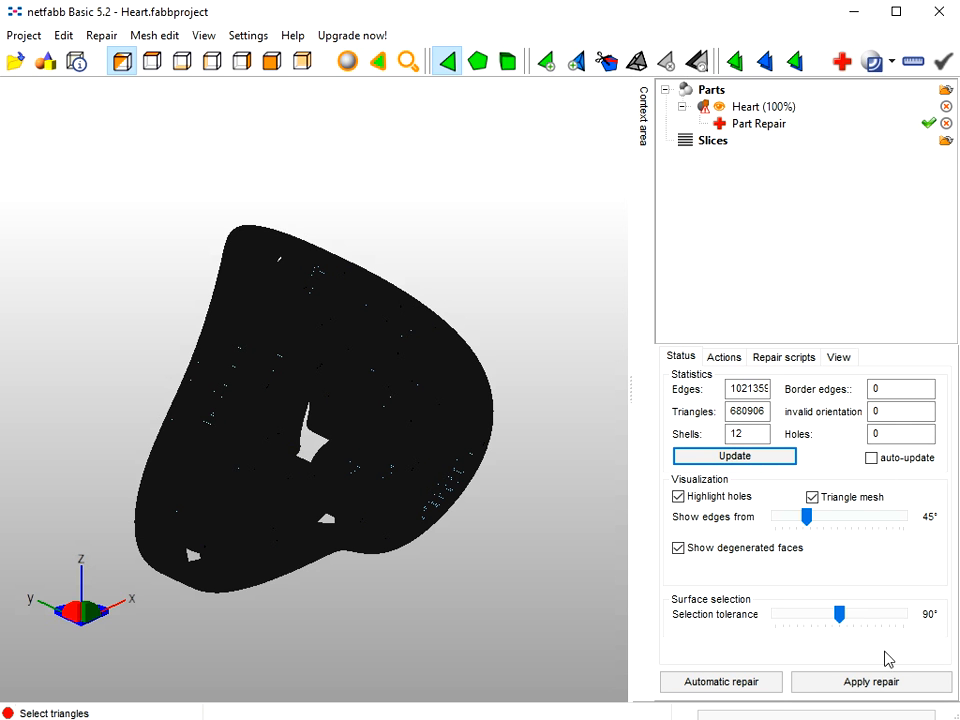
left_click(885, 683)
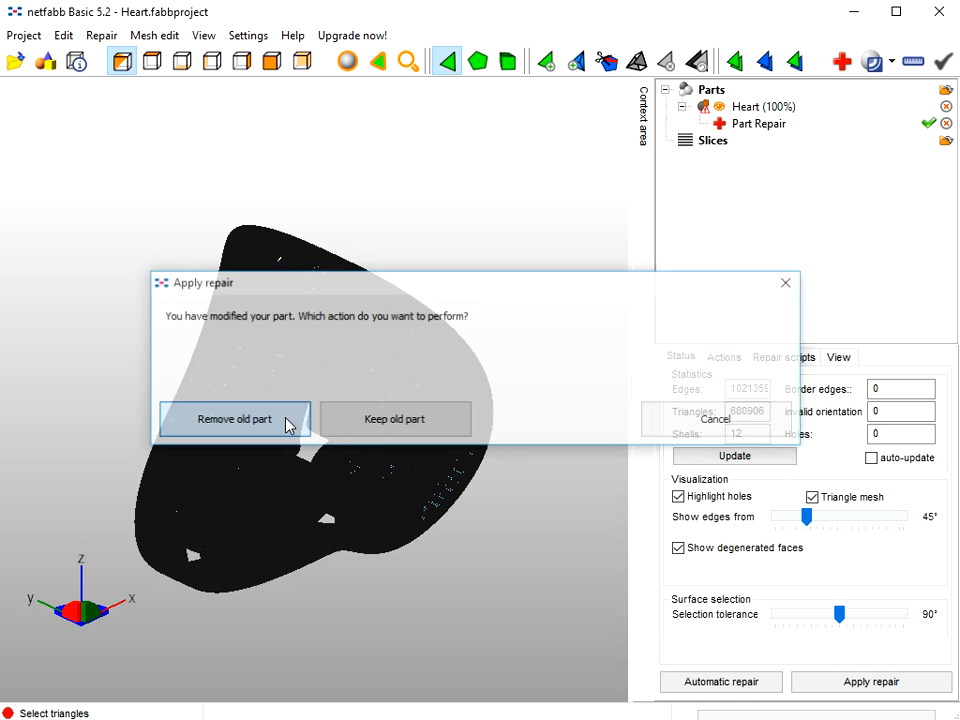
left_click(287, 421)
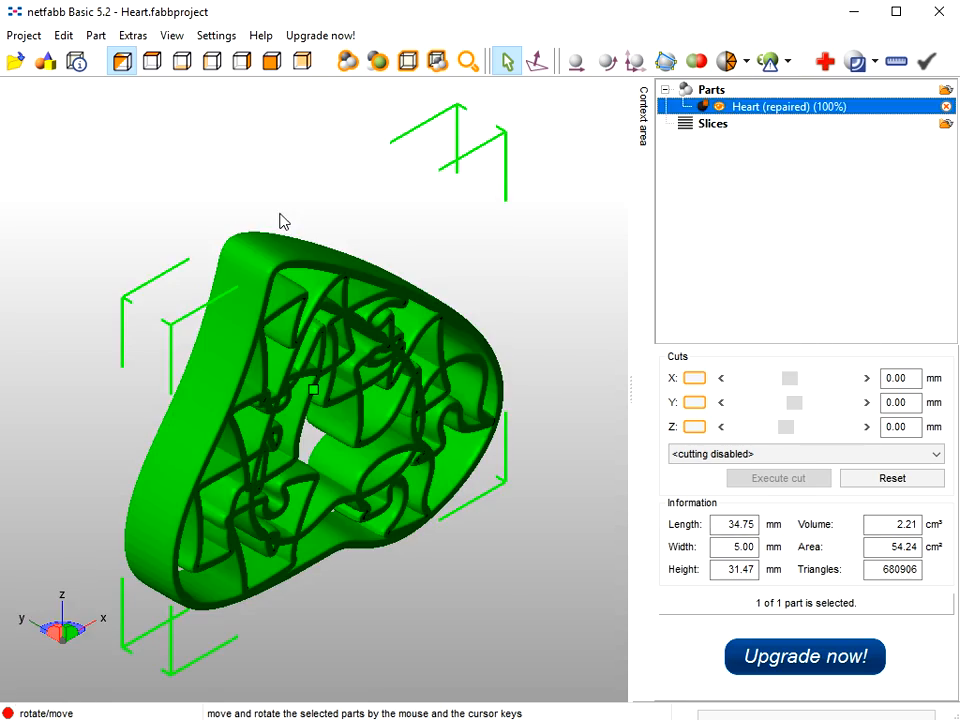
Step: Export the repaired heart as a Wavefront OBJ to the Desktop, replacing the existing Heart file, and inspect the part
left_click_drag(320, 272, 272, 193)
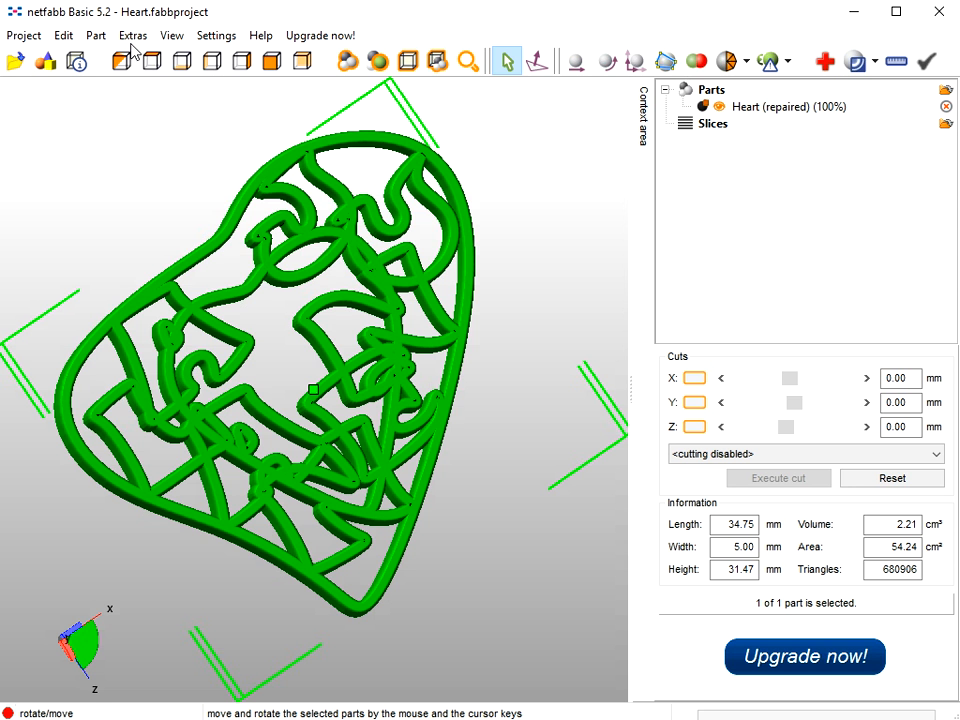
left_click(100, 36)
mouse_move(128, 108)
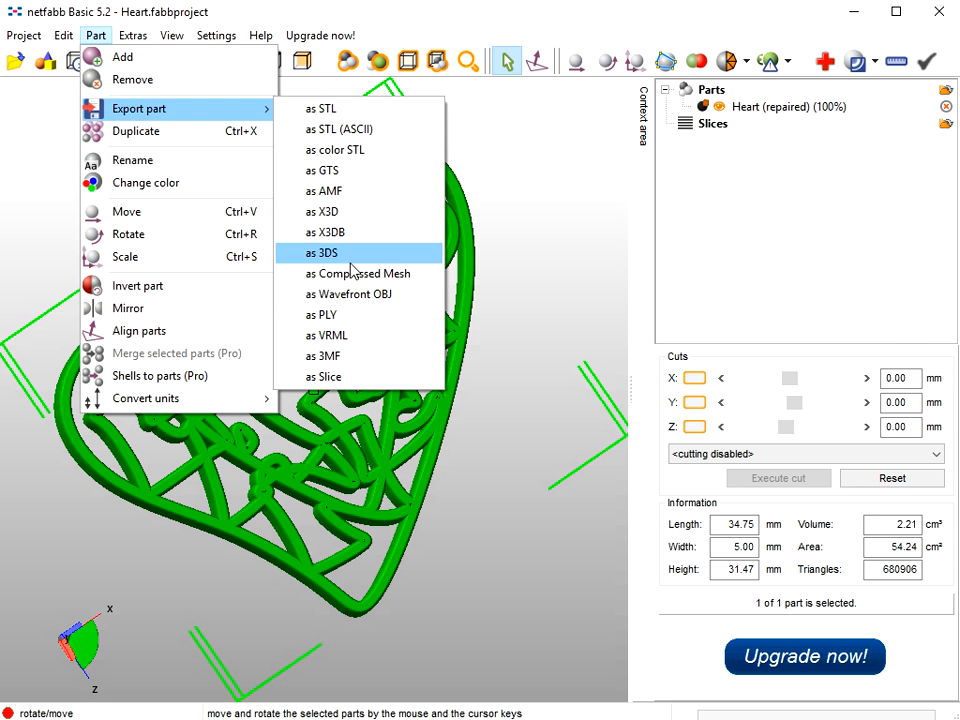
left_click(352, 296)
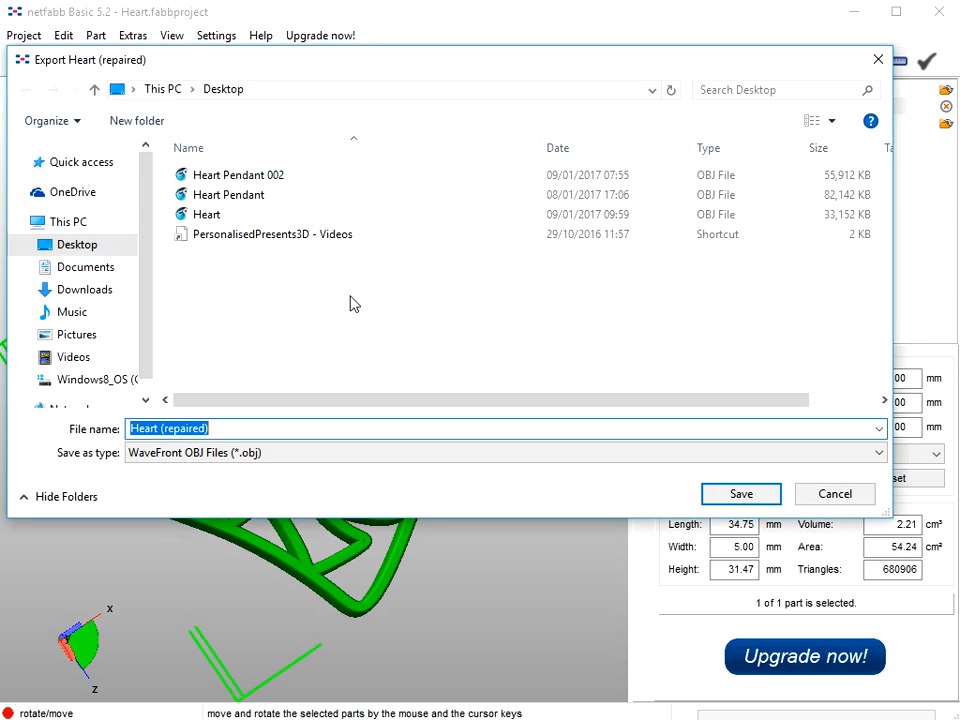
left_click(207, 215)
left_click(739, 495)
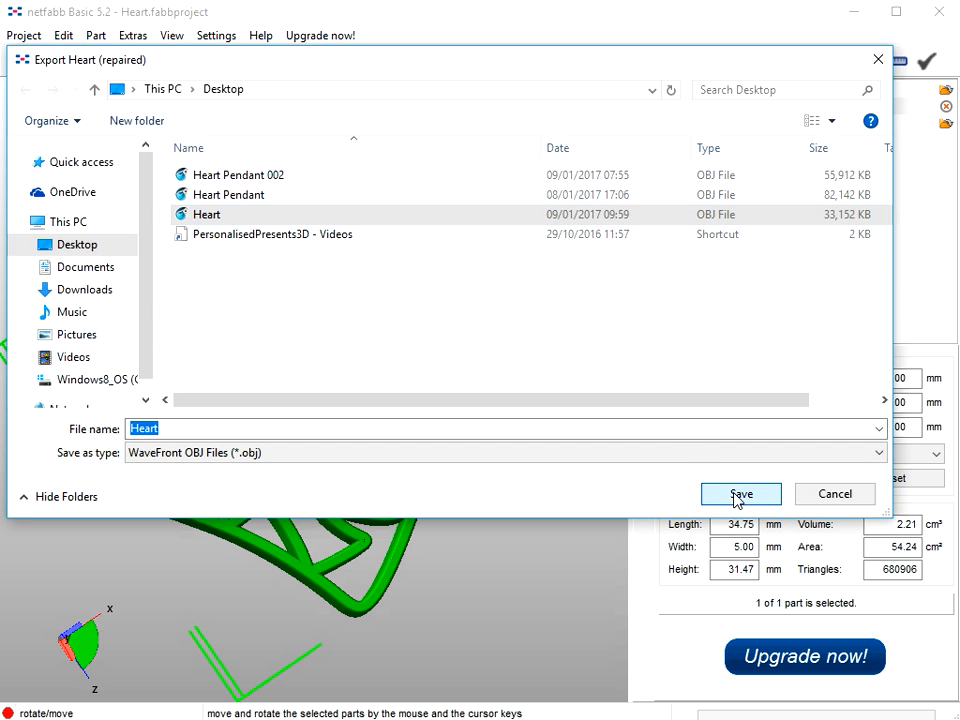
left_click(566, 413)
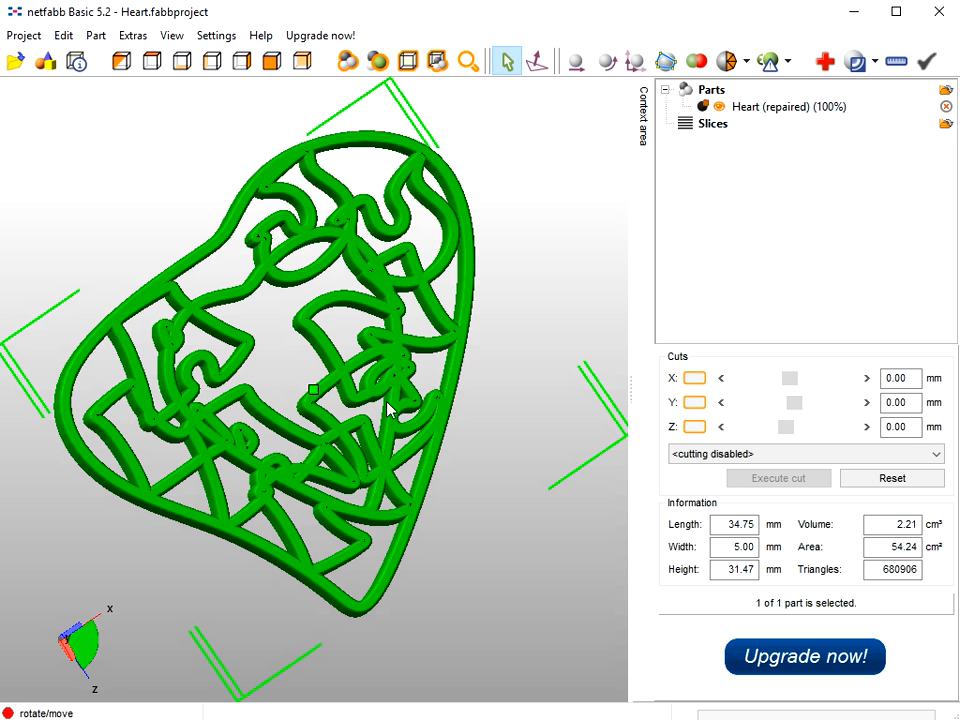
mouse_move(399, 456)
right_mouse_down()
mouse_move(405, 412)
mouse_move(370, 505)
mouse_move(385, 468)
right_mouse_up()
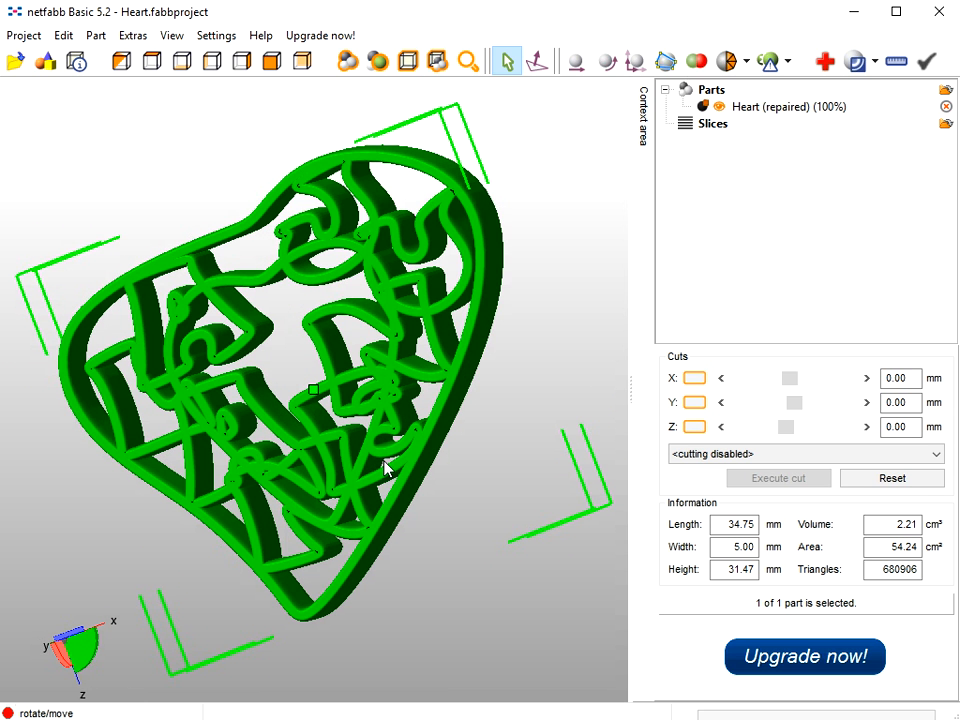